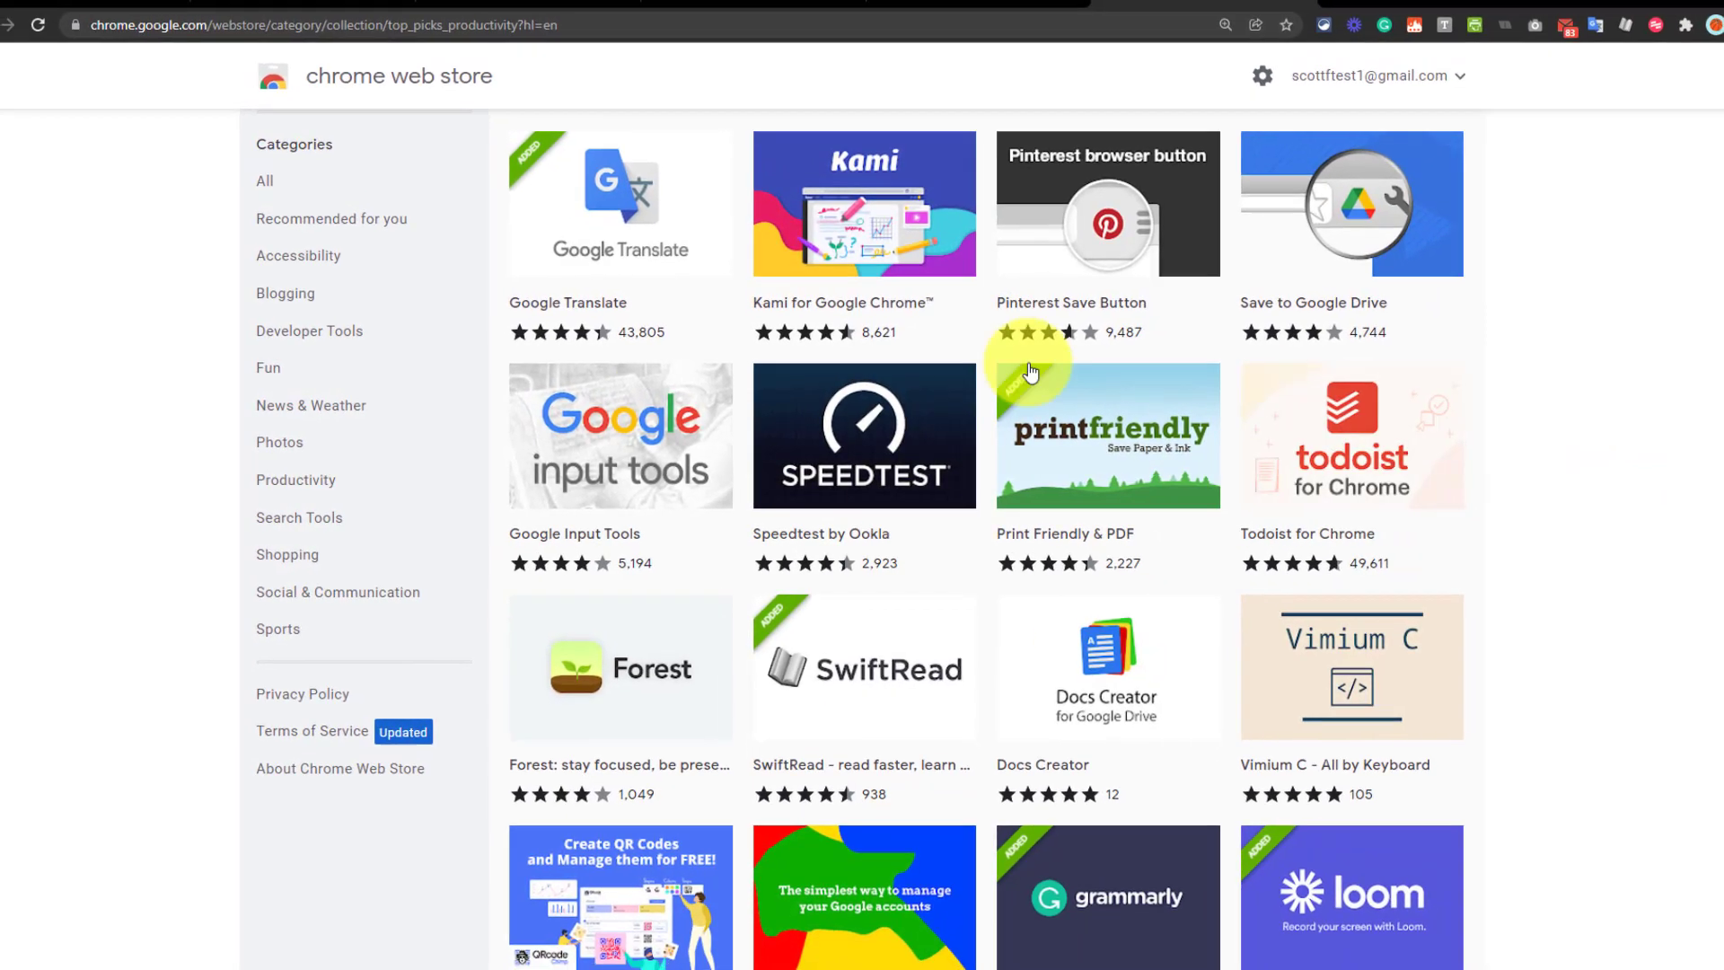
Step: Dismiss the Scribe recorder panel over the Gmail inbox and return to the Chrome Web Store tab
click(747, 16)
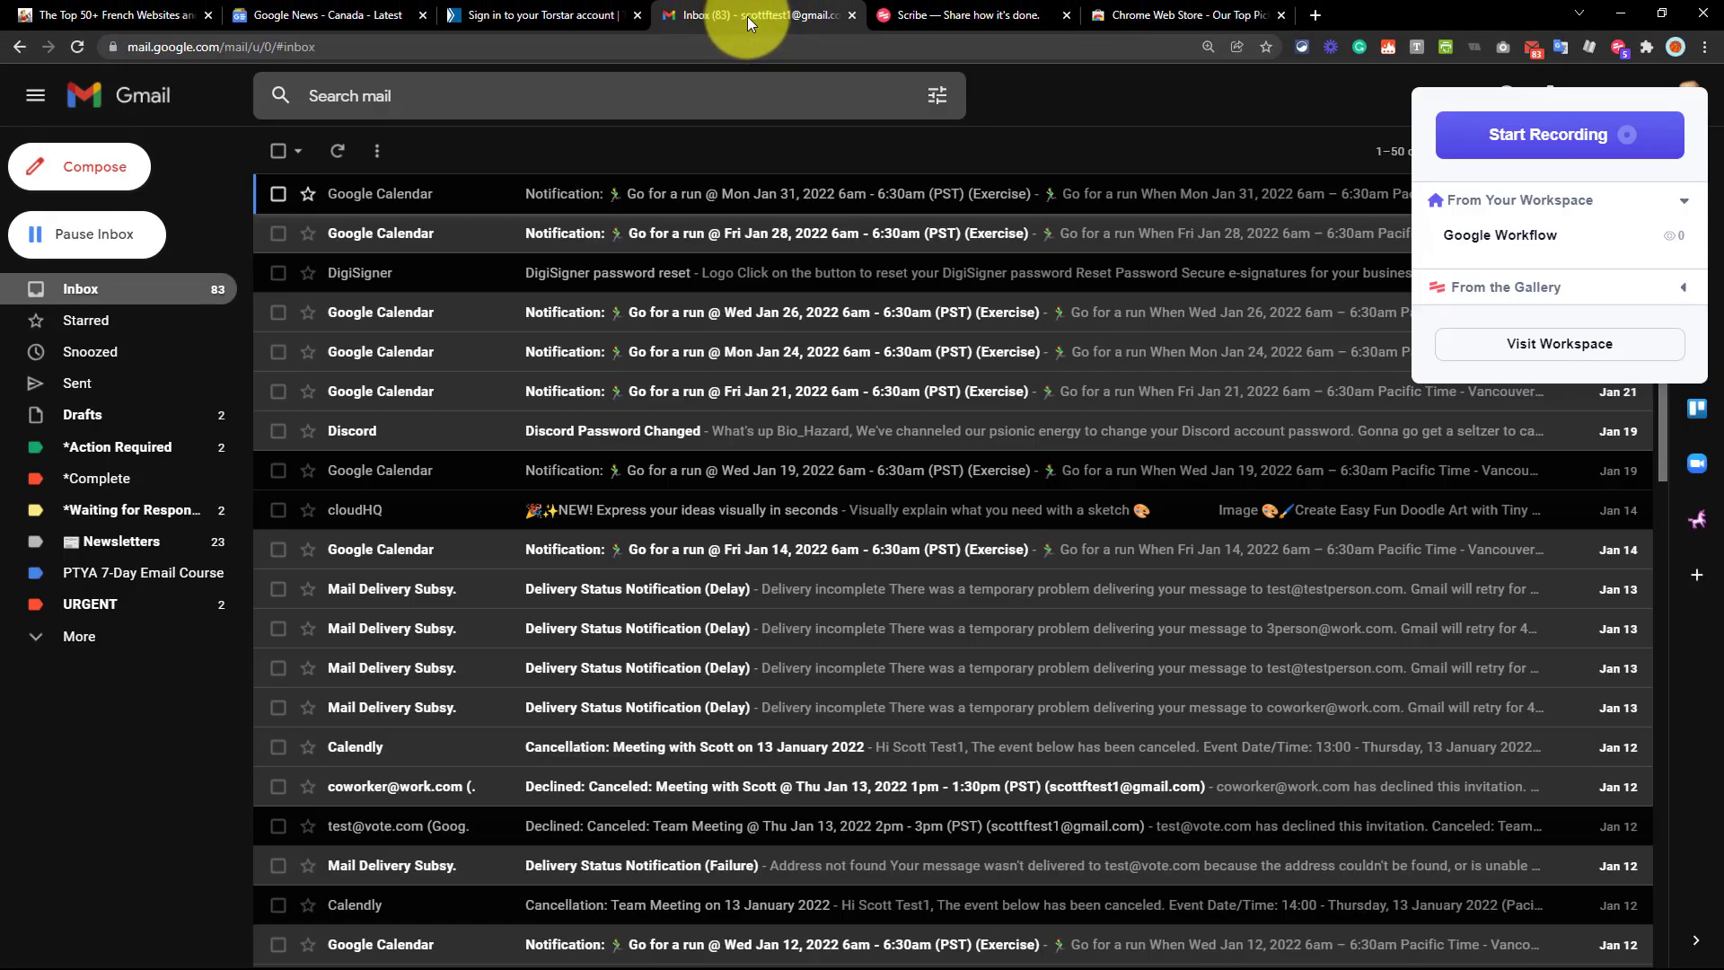
click(1246, 105)
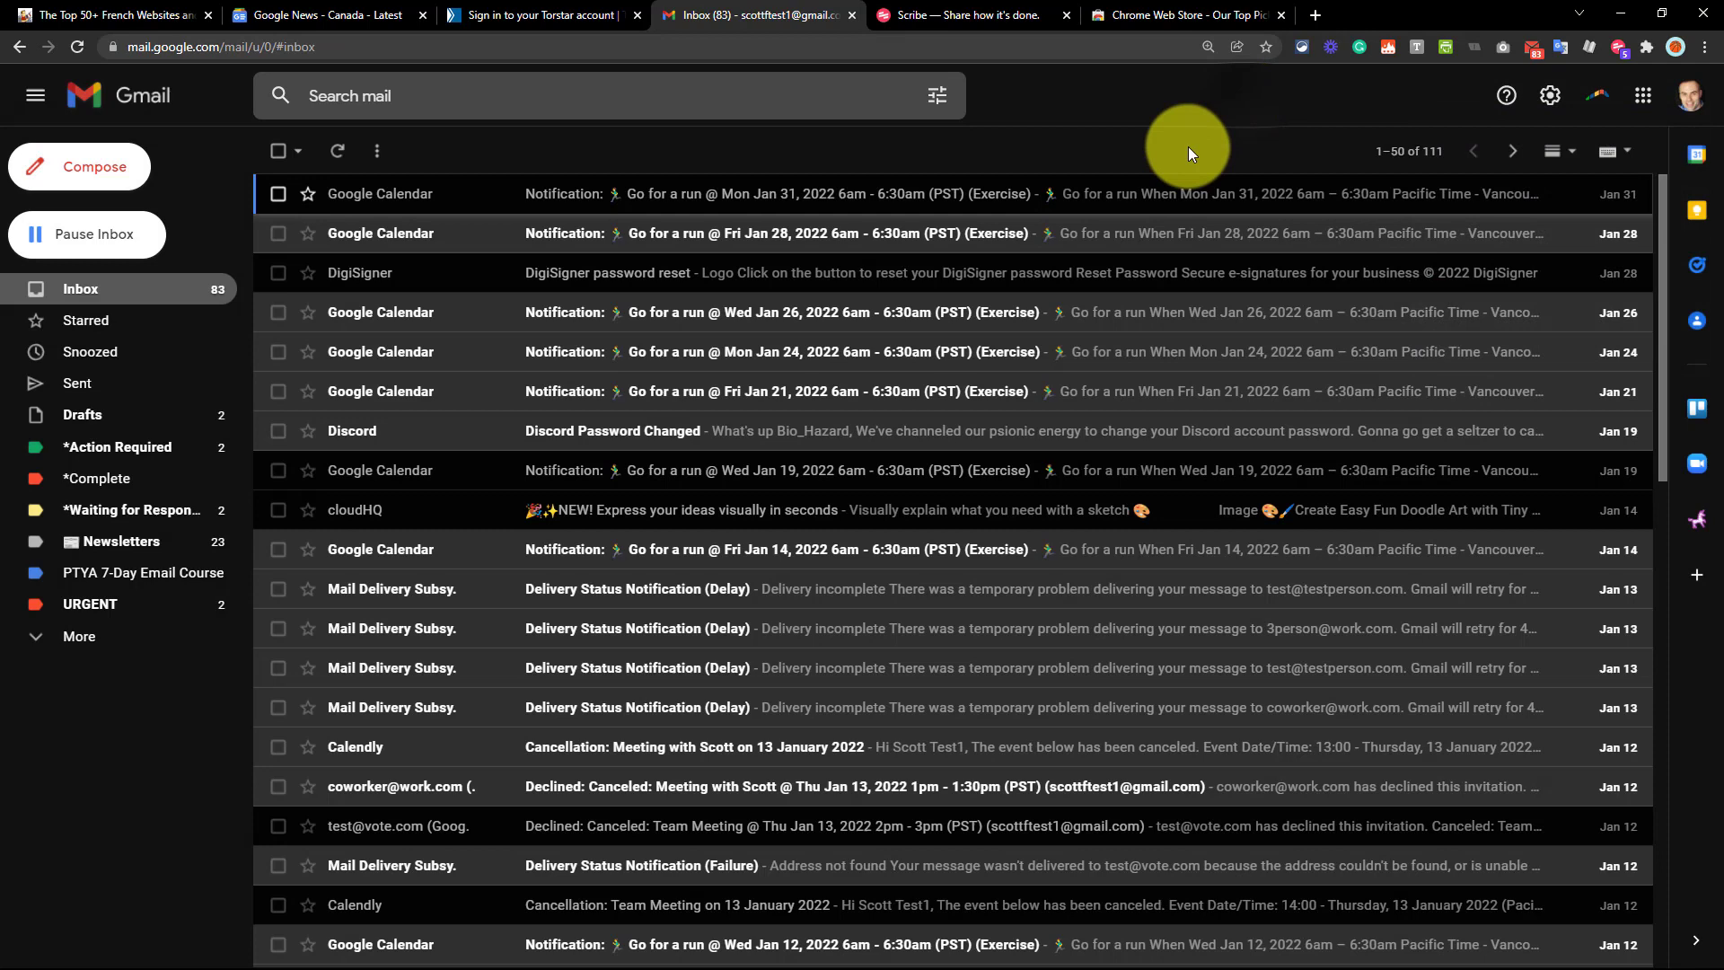
click(1155, 14)
click(835, 15)
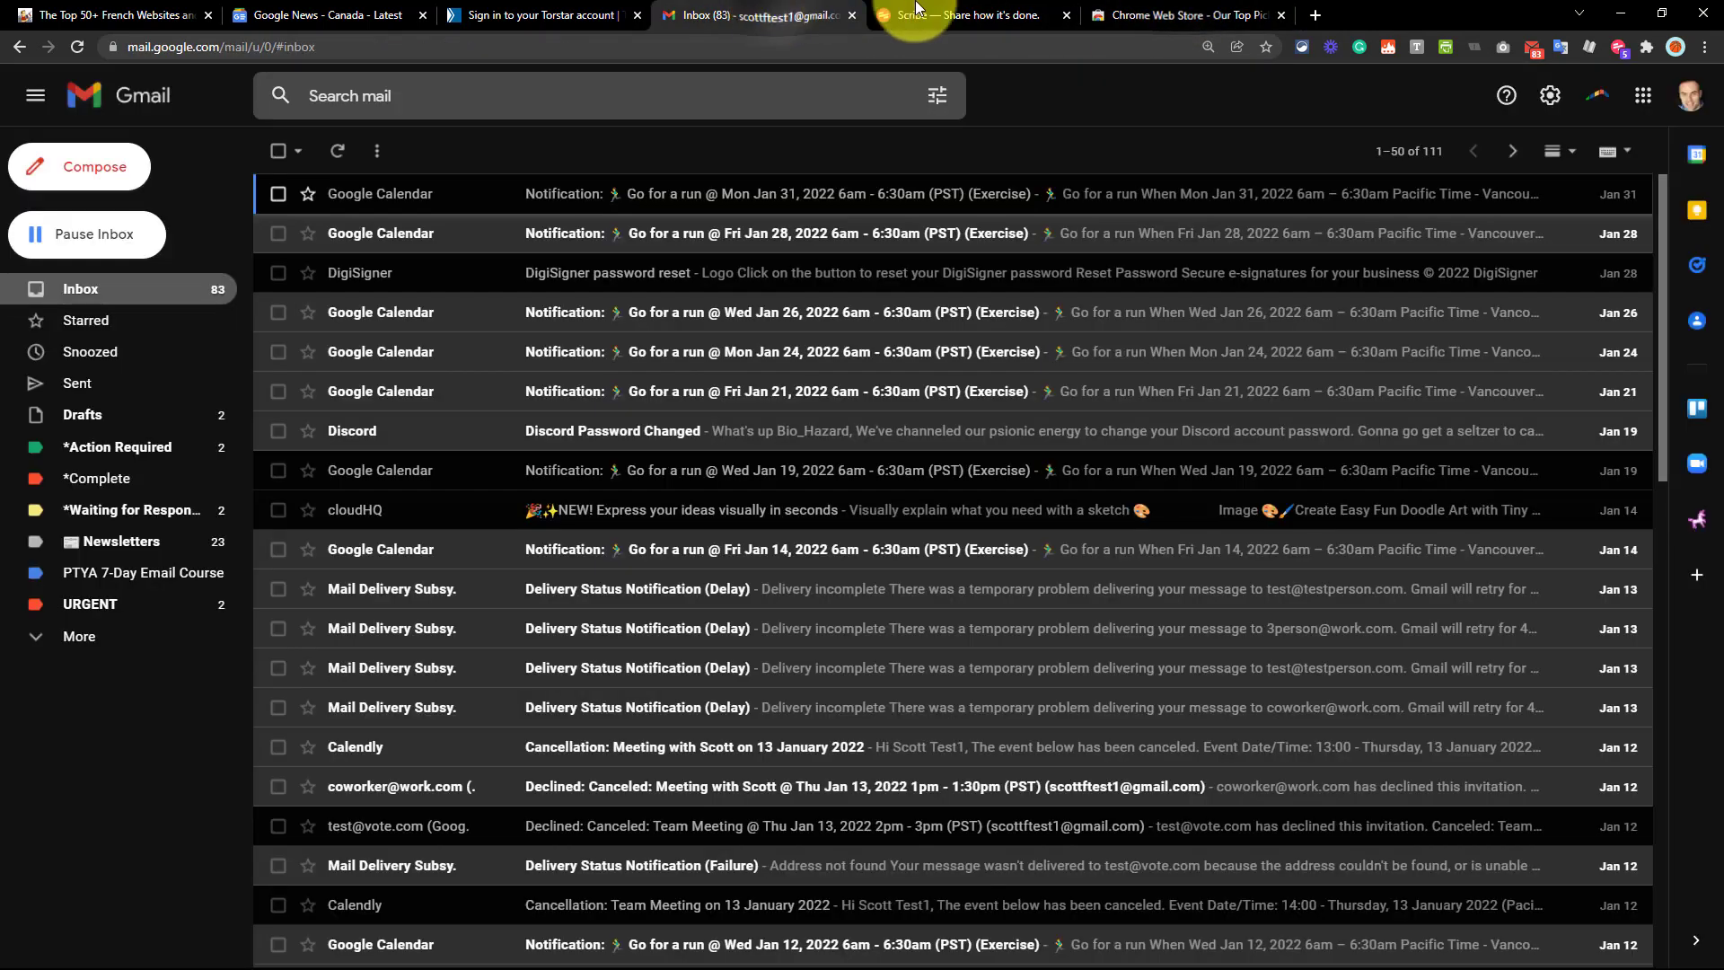
click(1168, 15)
click(790, 16)
click(1086, 16)
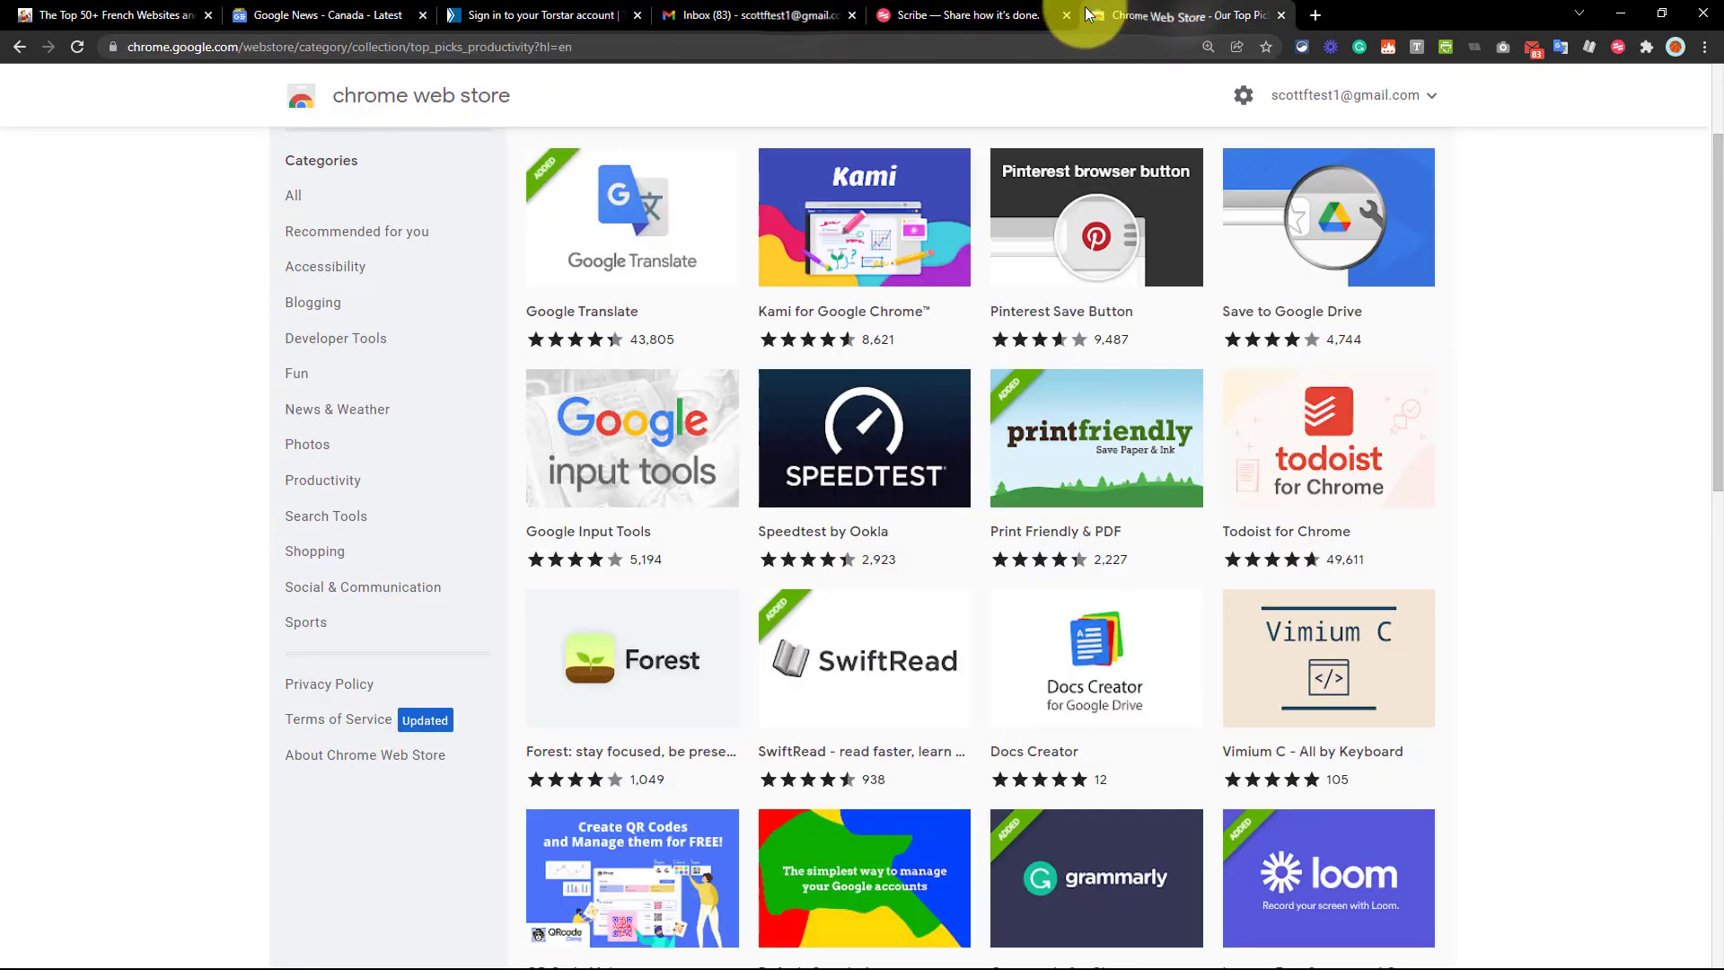
click(773, 13)
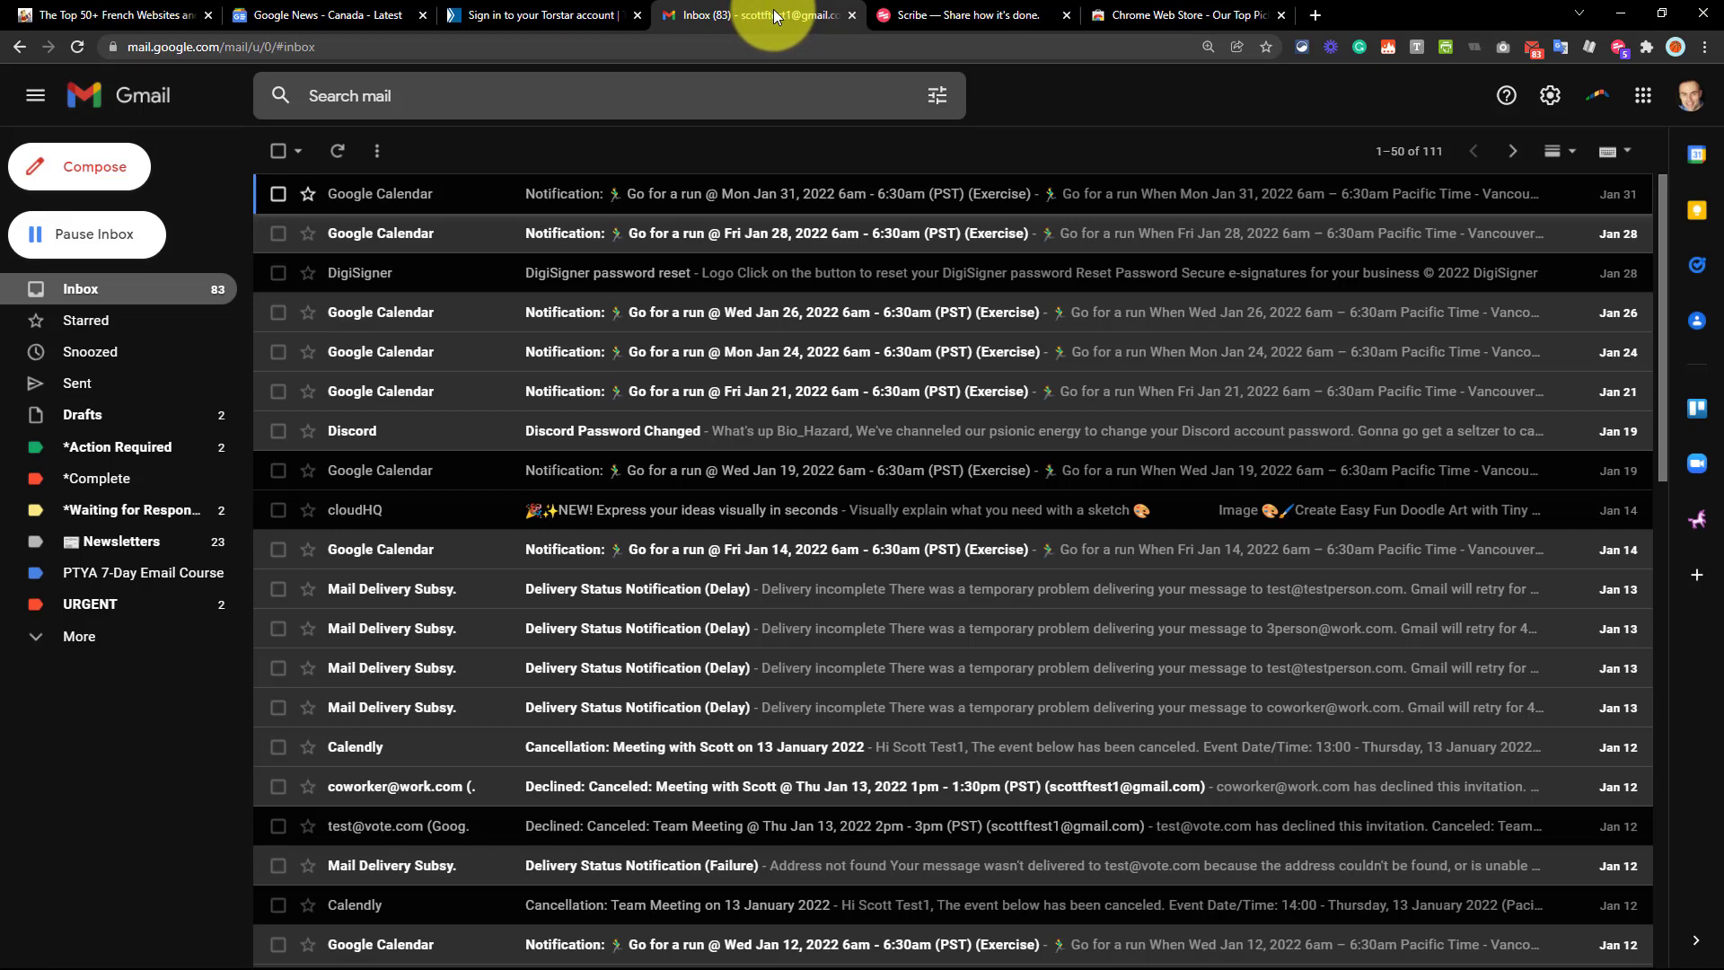
click(1237, 14)
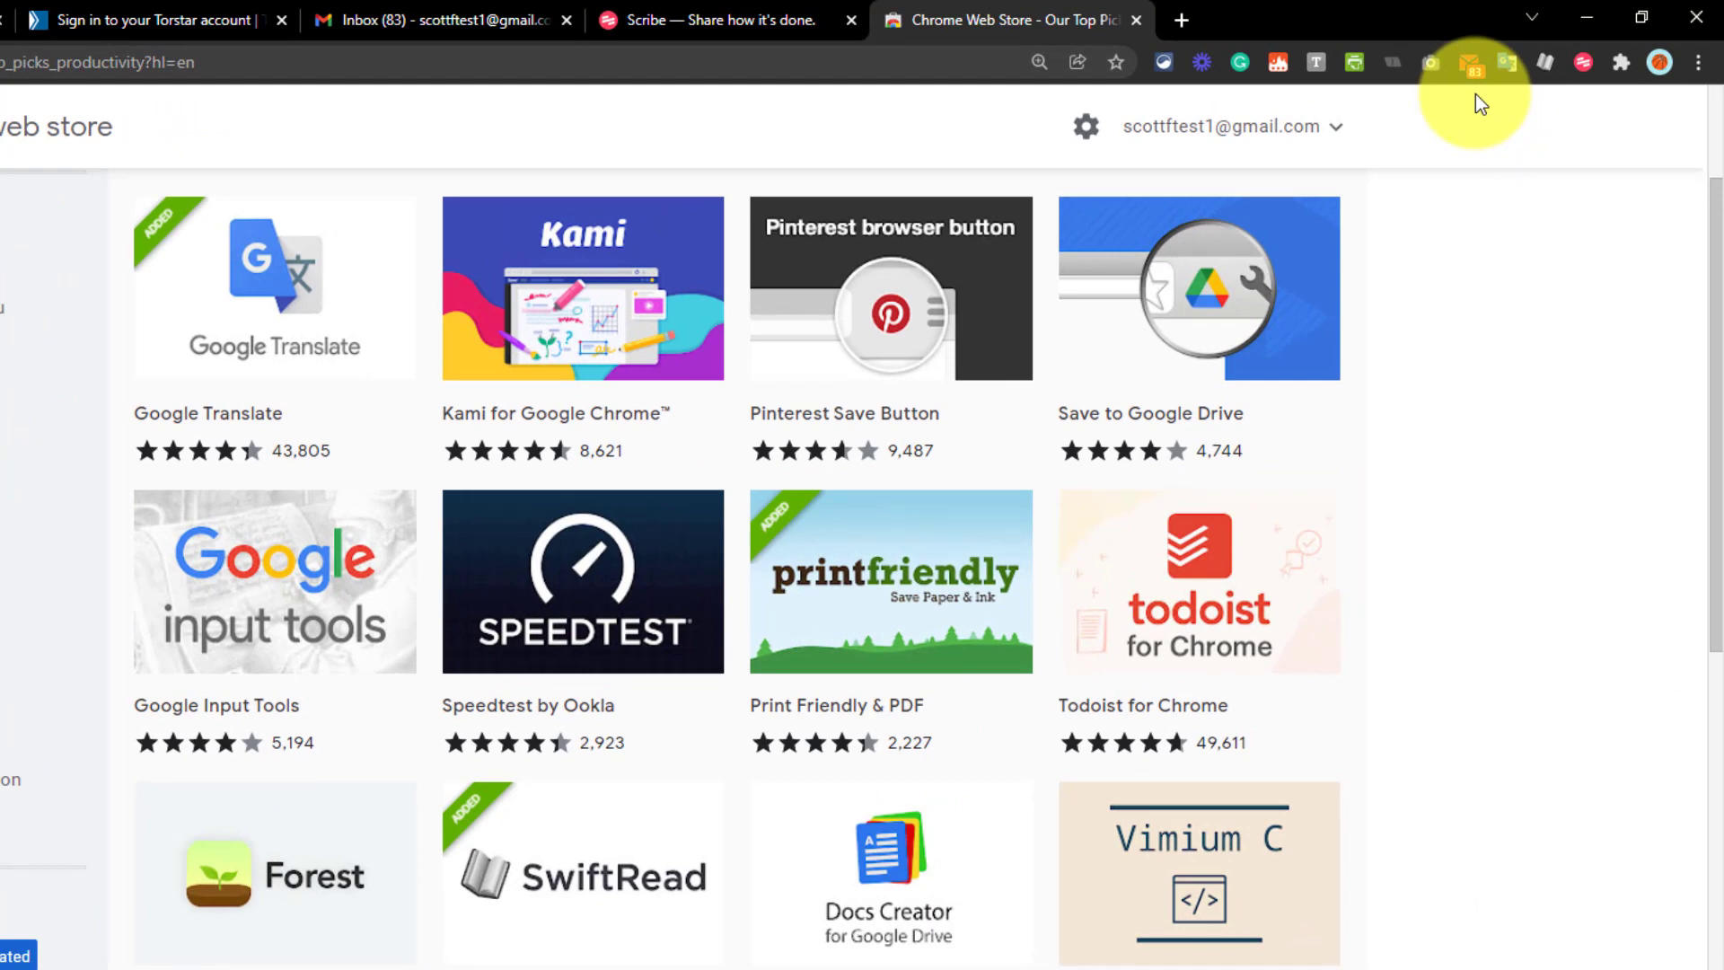
Step: Read the Jan 28 'Go for a run' calendar notification in the Checker Plus preview
click(1471, 62)
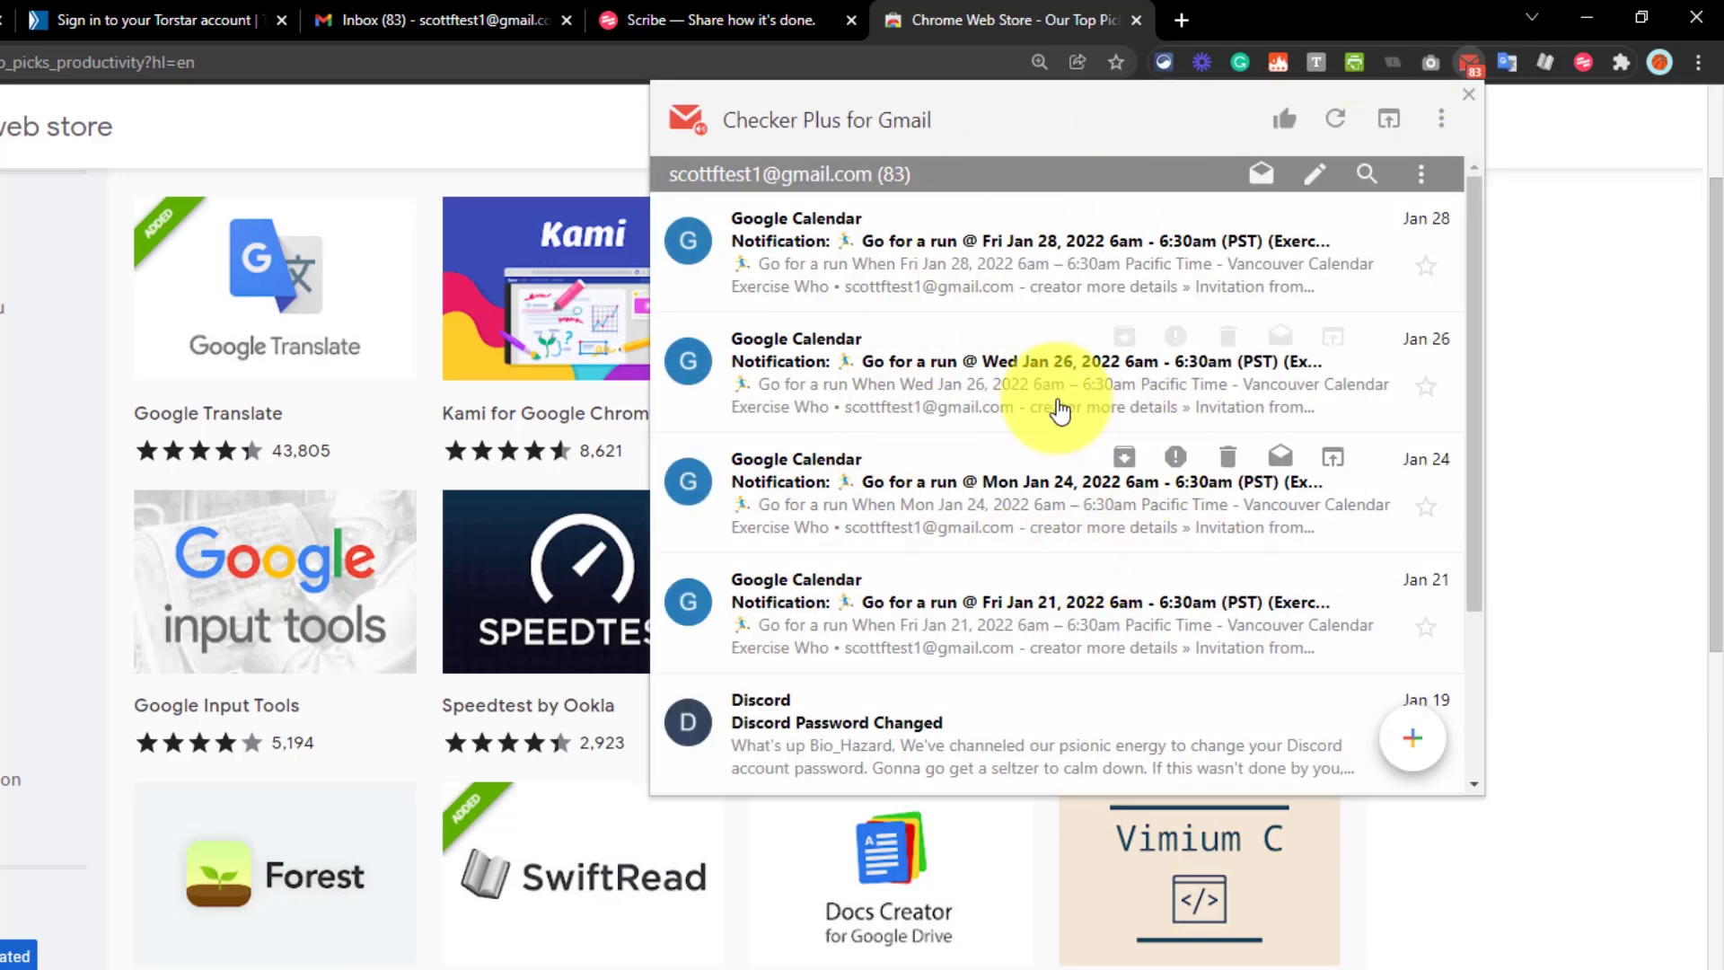
scroll(965, 474, down, 8)
scroll(965, 473, up, 8)
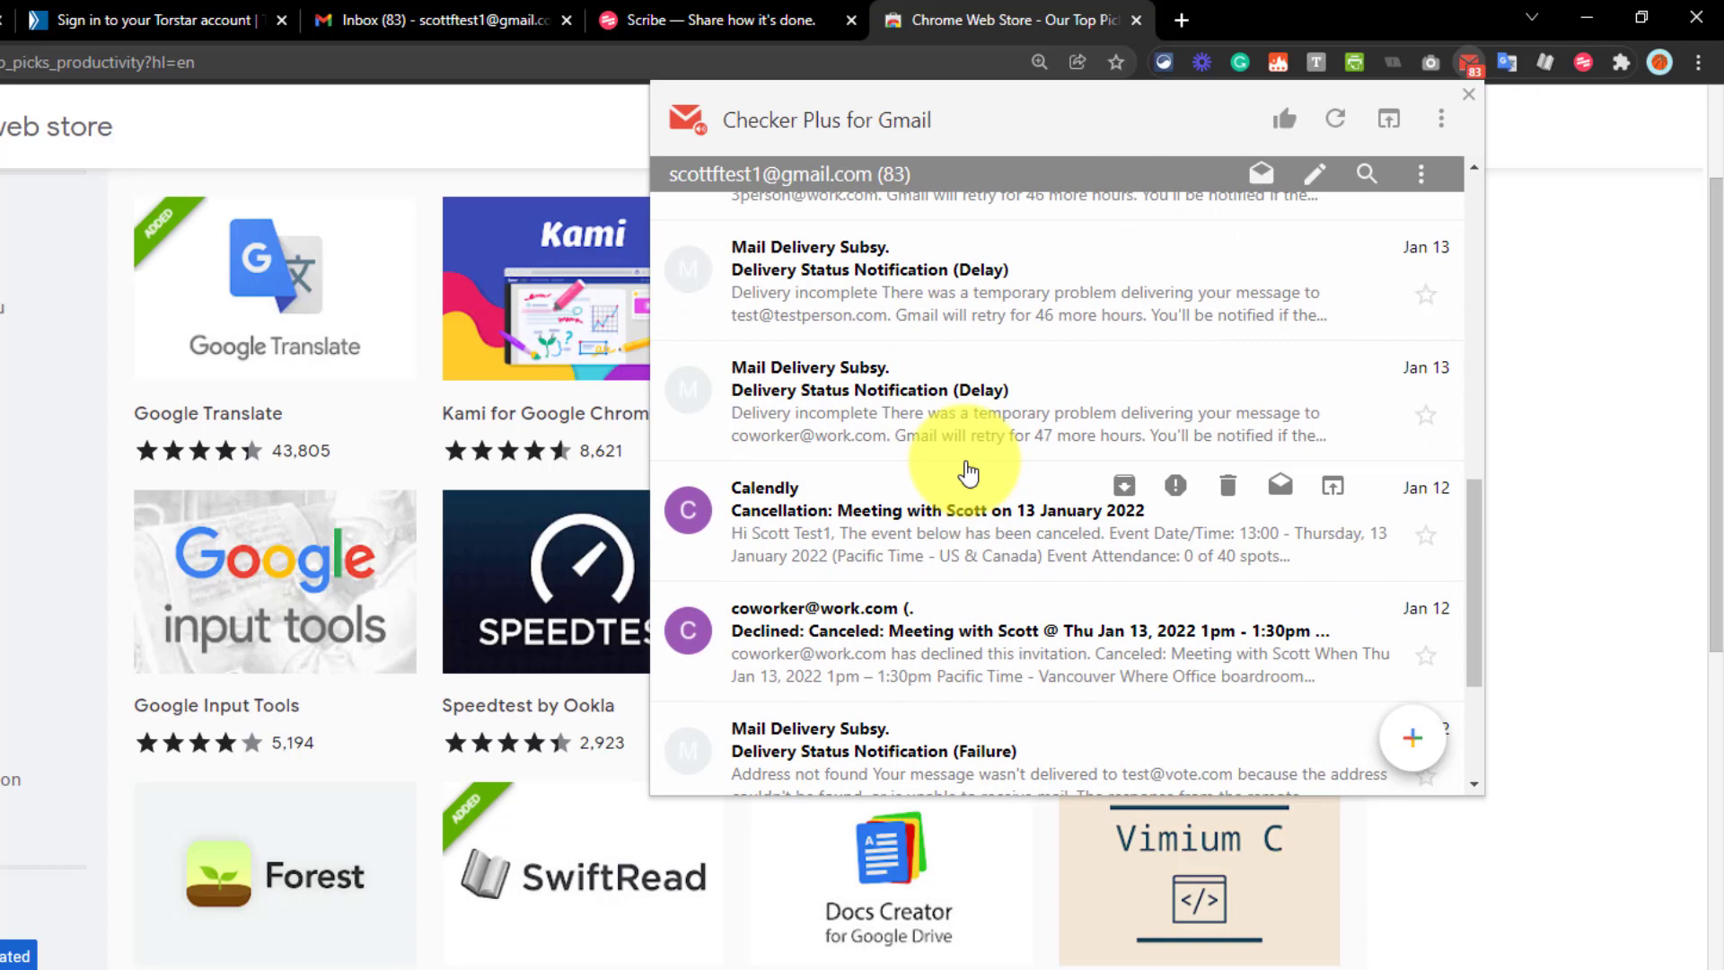
mouse_move(1004, 458)
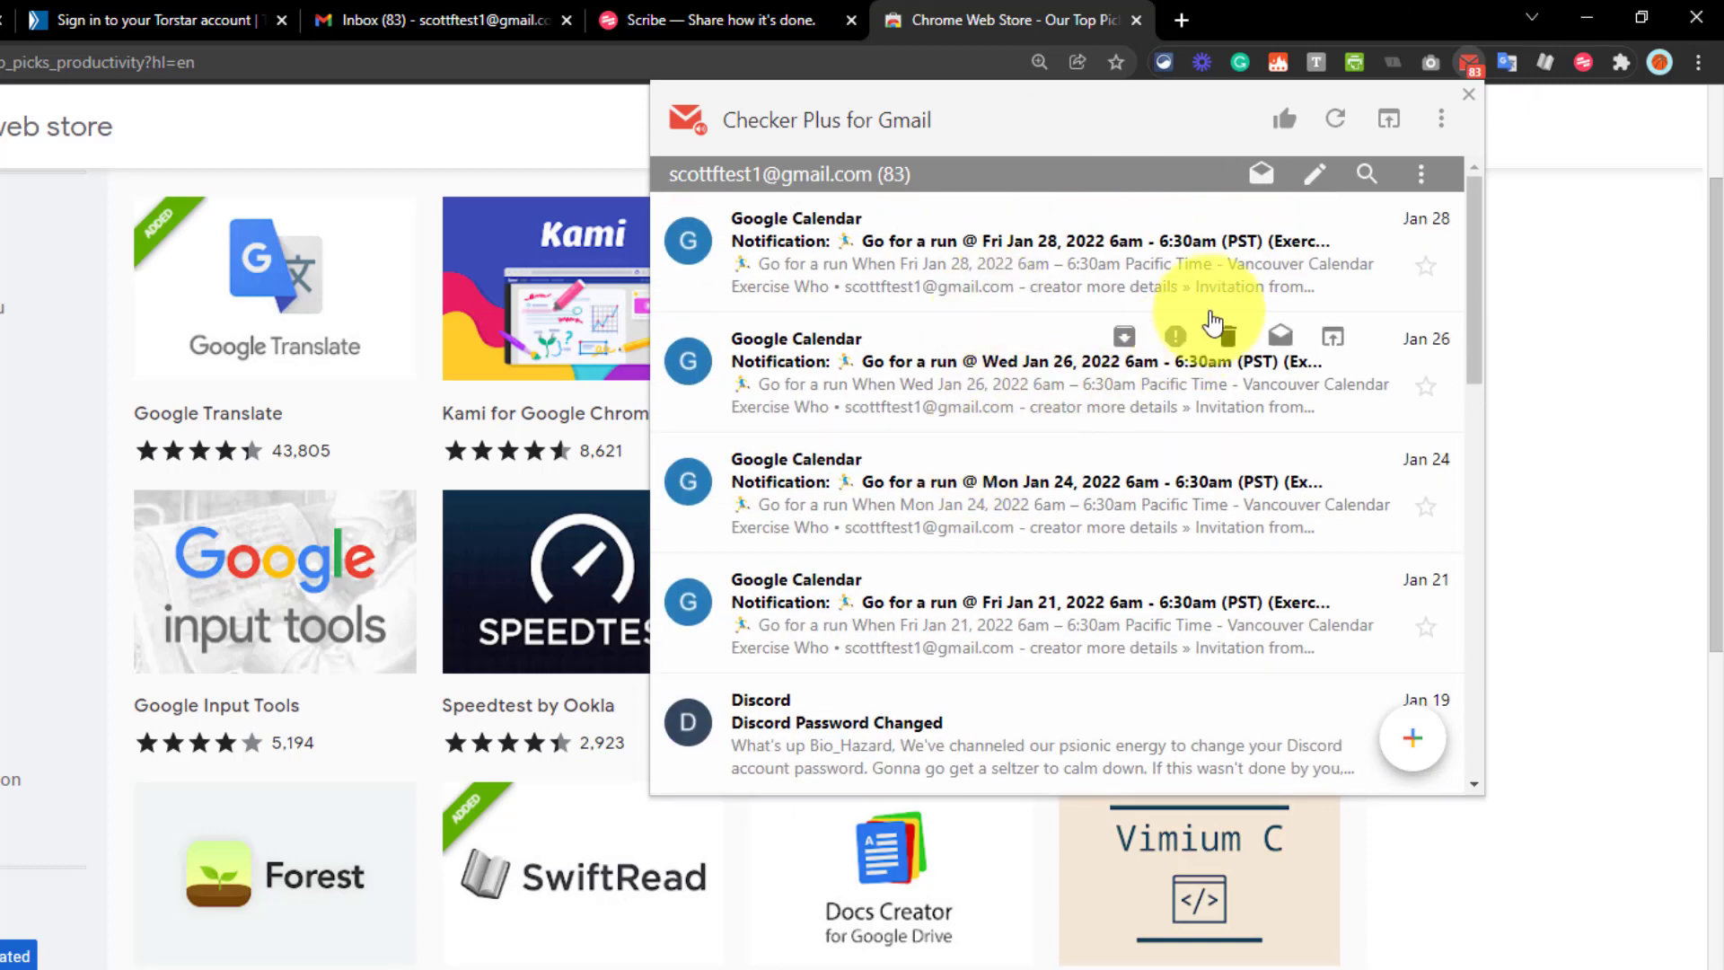
click(873, 266)
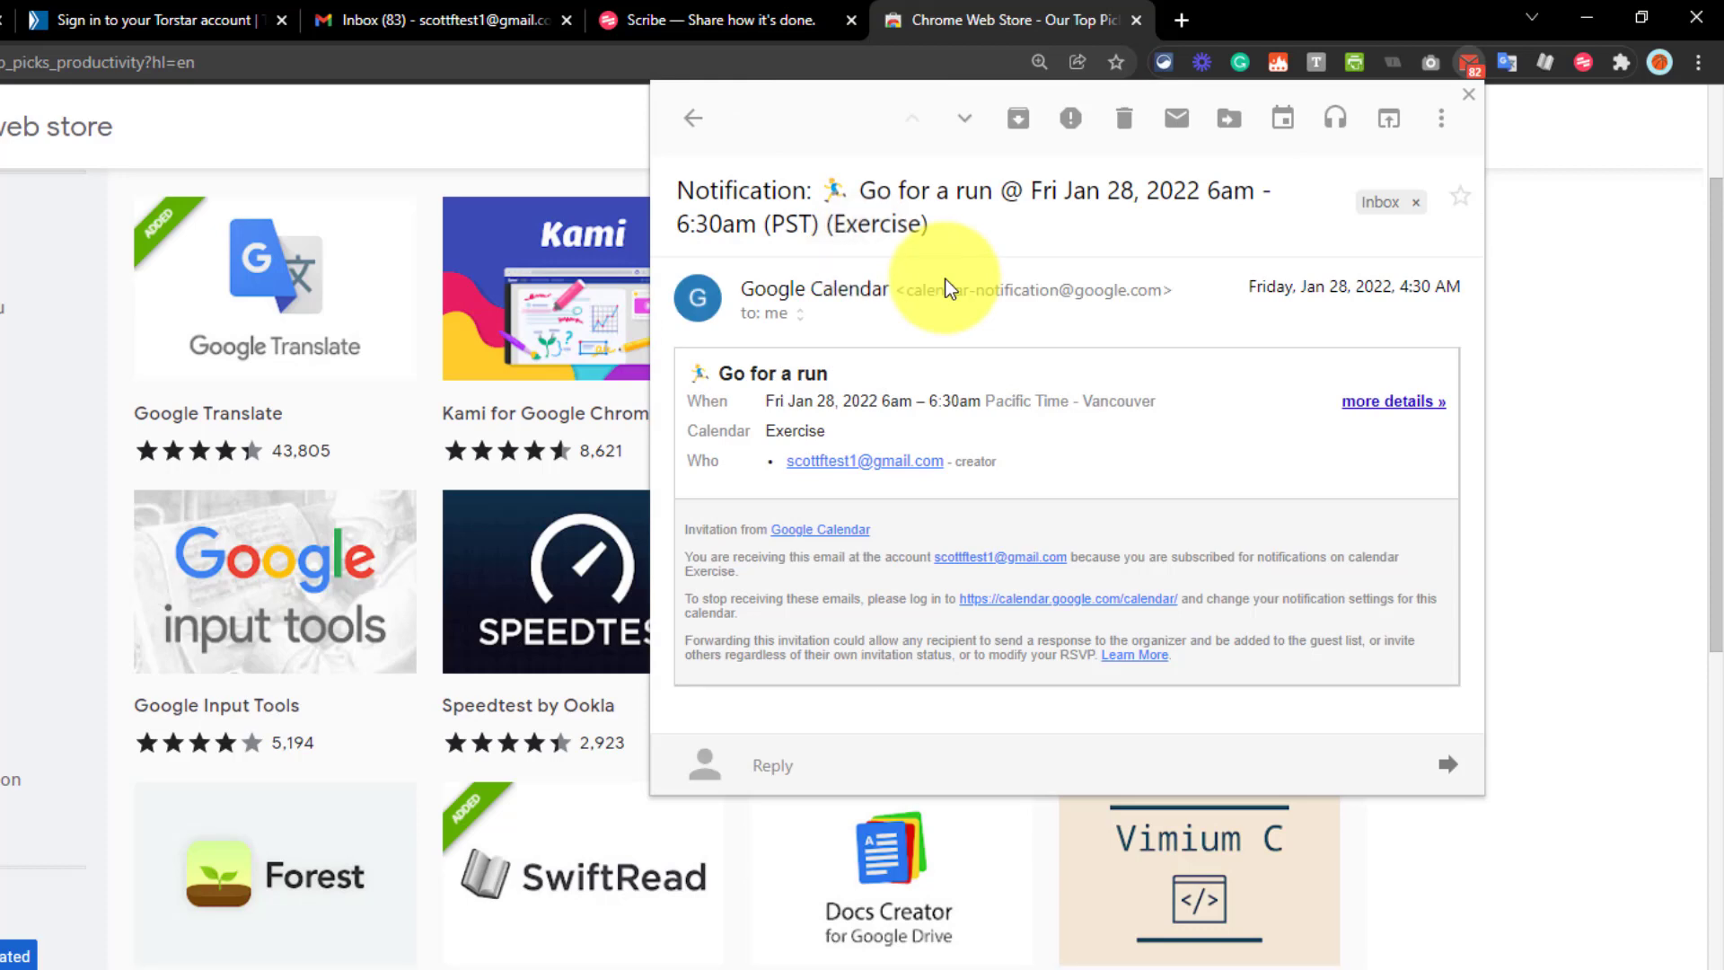
Step: Close the Checker Plus popup, glance at Gmail, and go back to the Chrome Web Store
click(1563, 366)
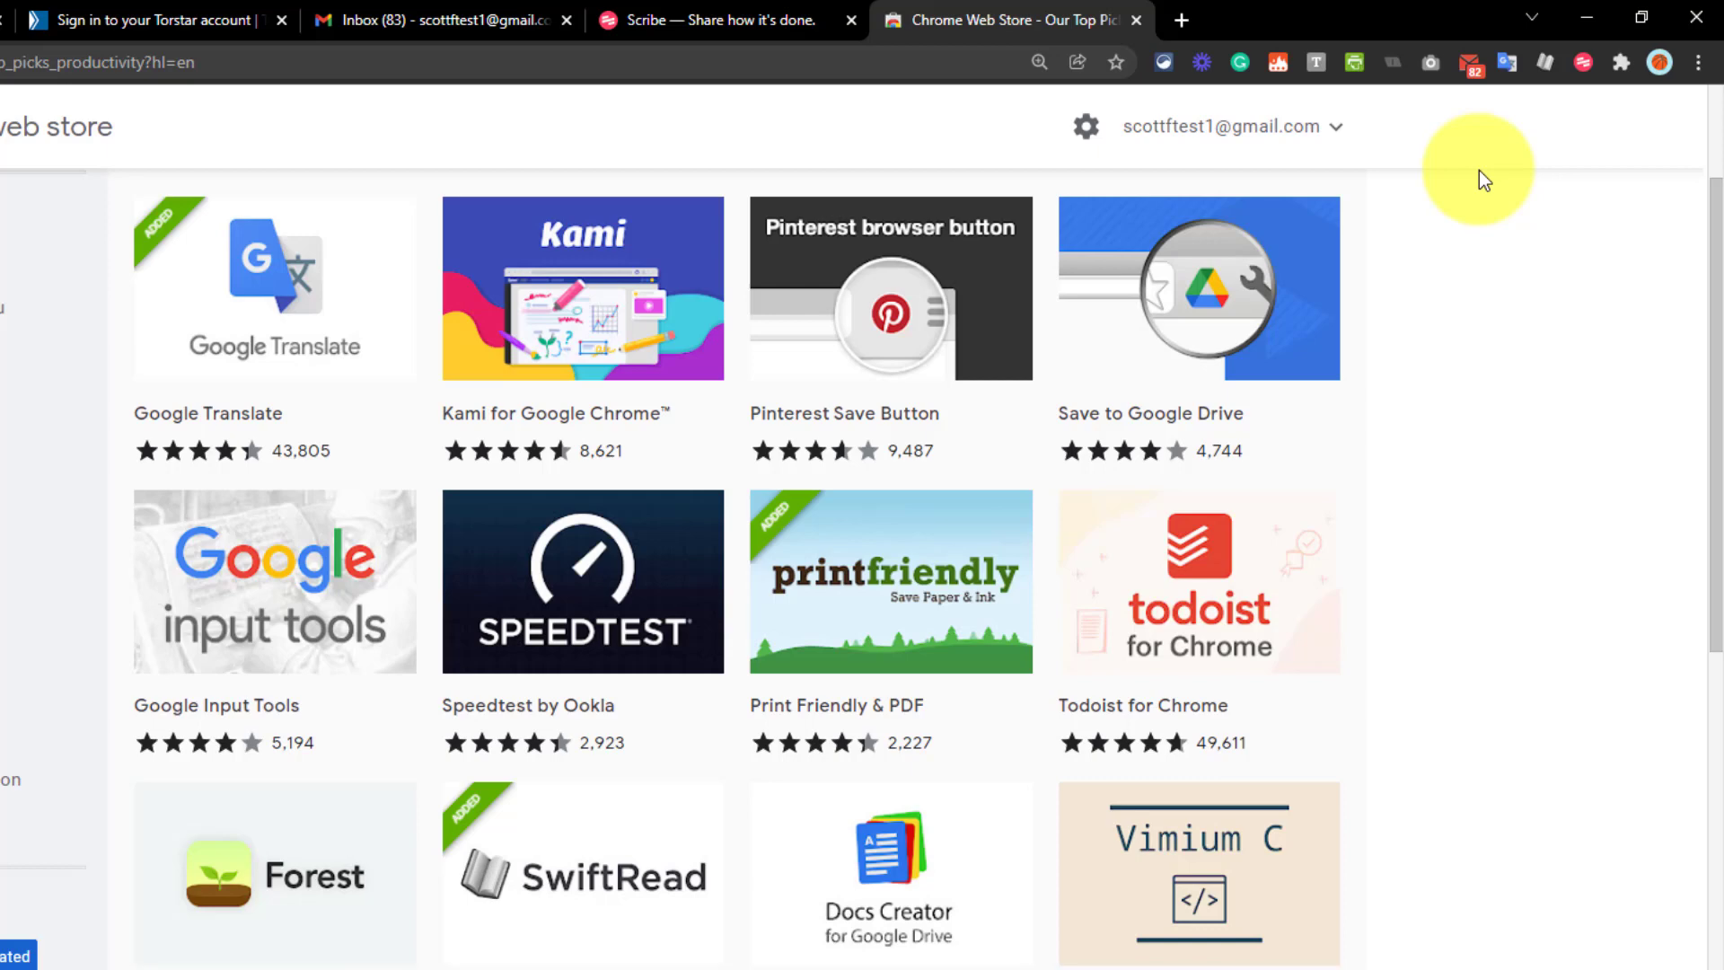
click(422, 16)
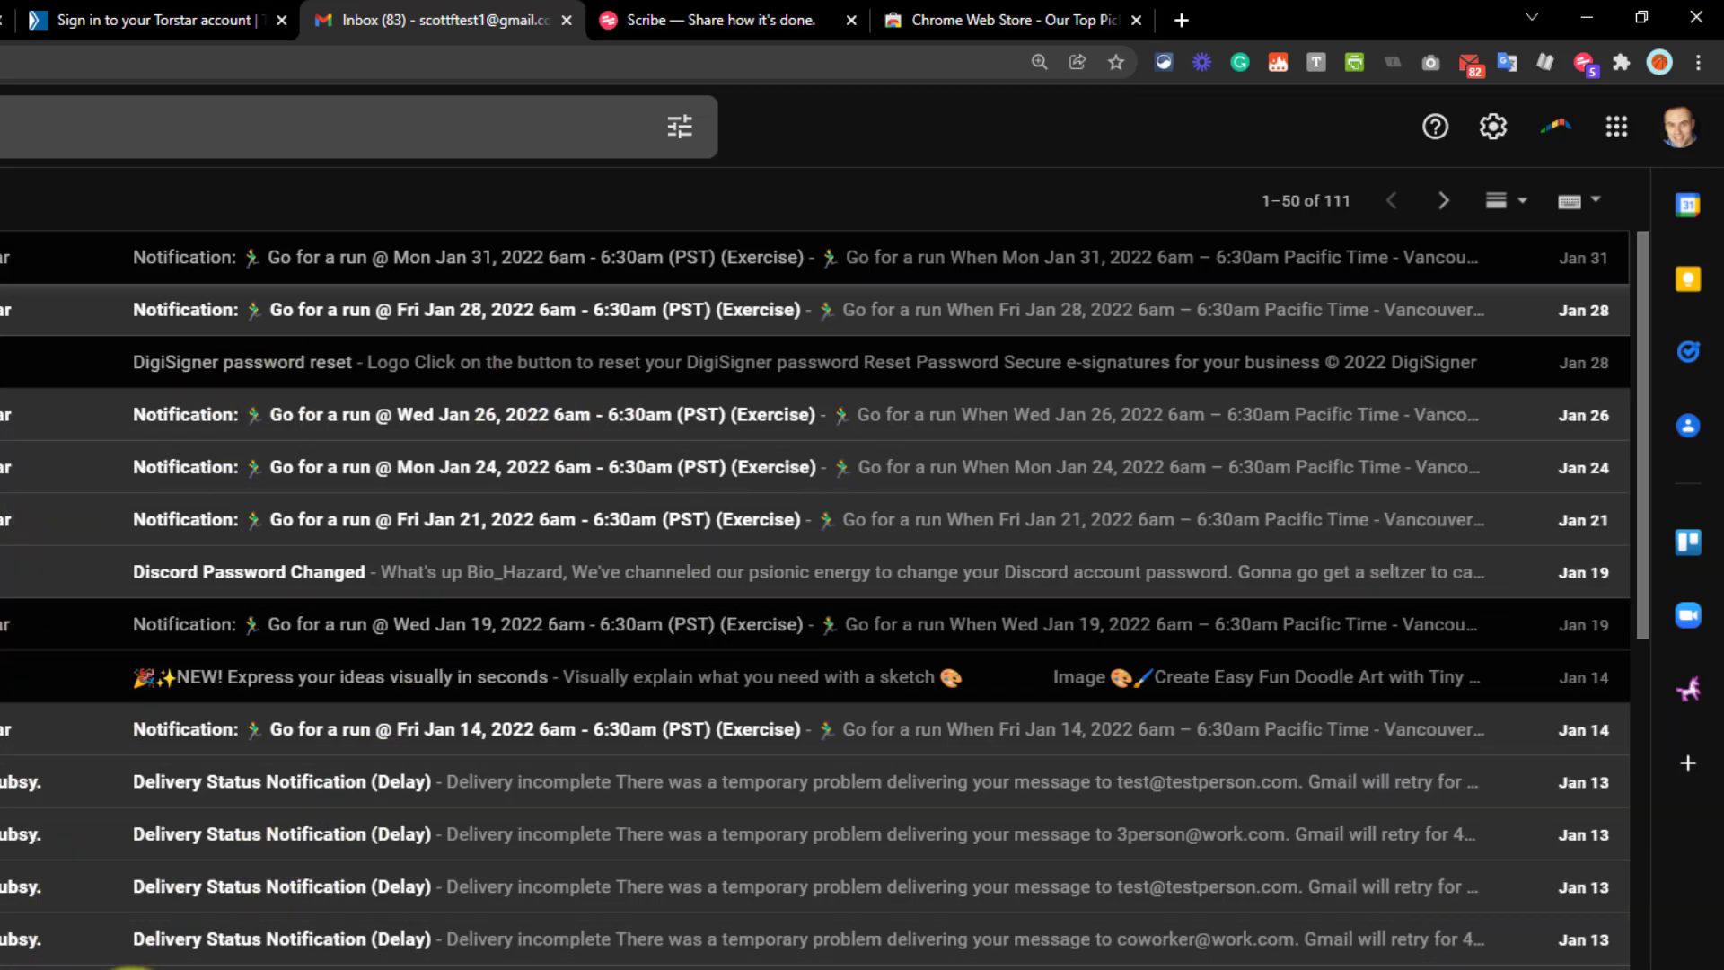
click(995, 11)
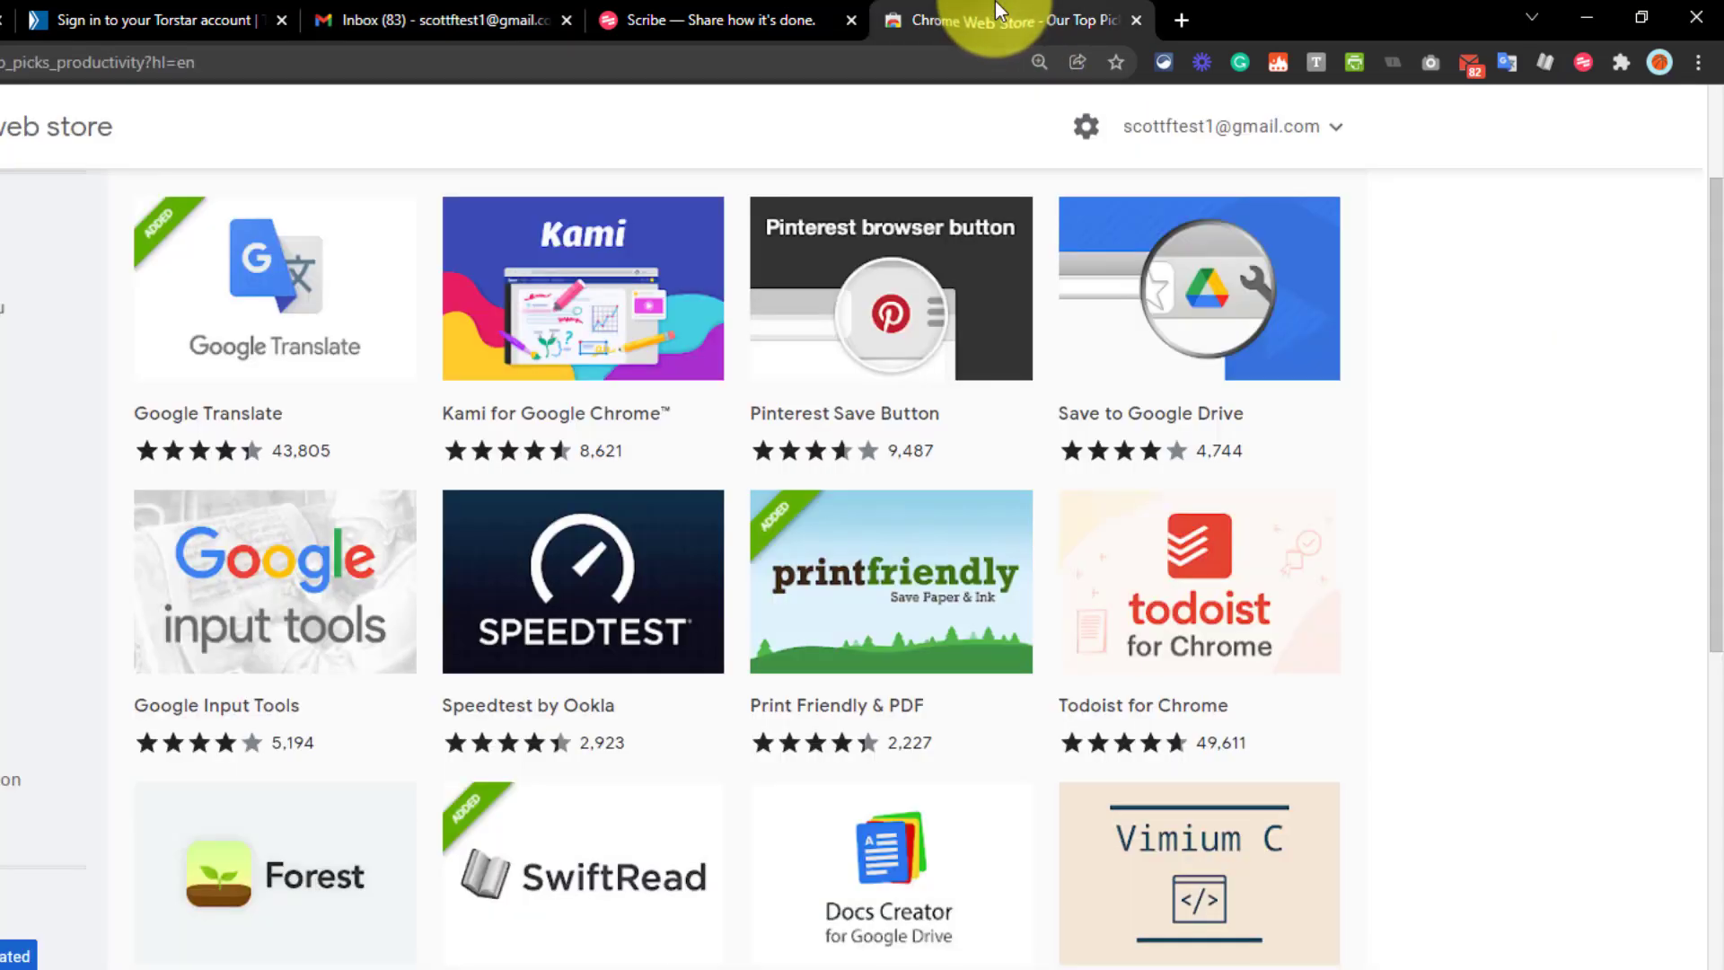
right_click(1471, 68)
click(1320, 171)
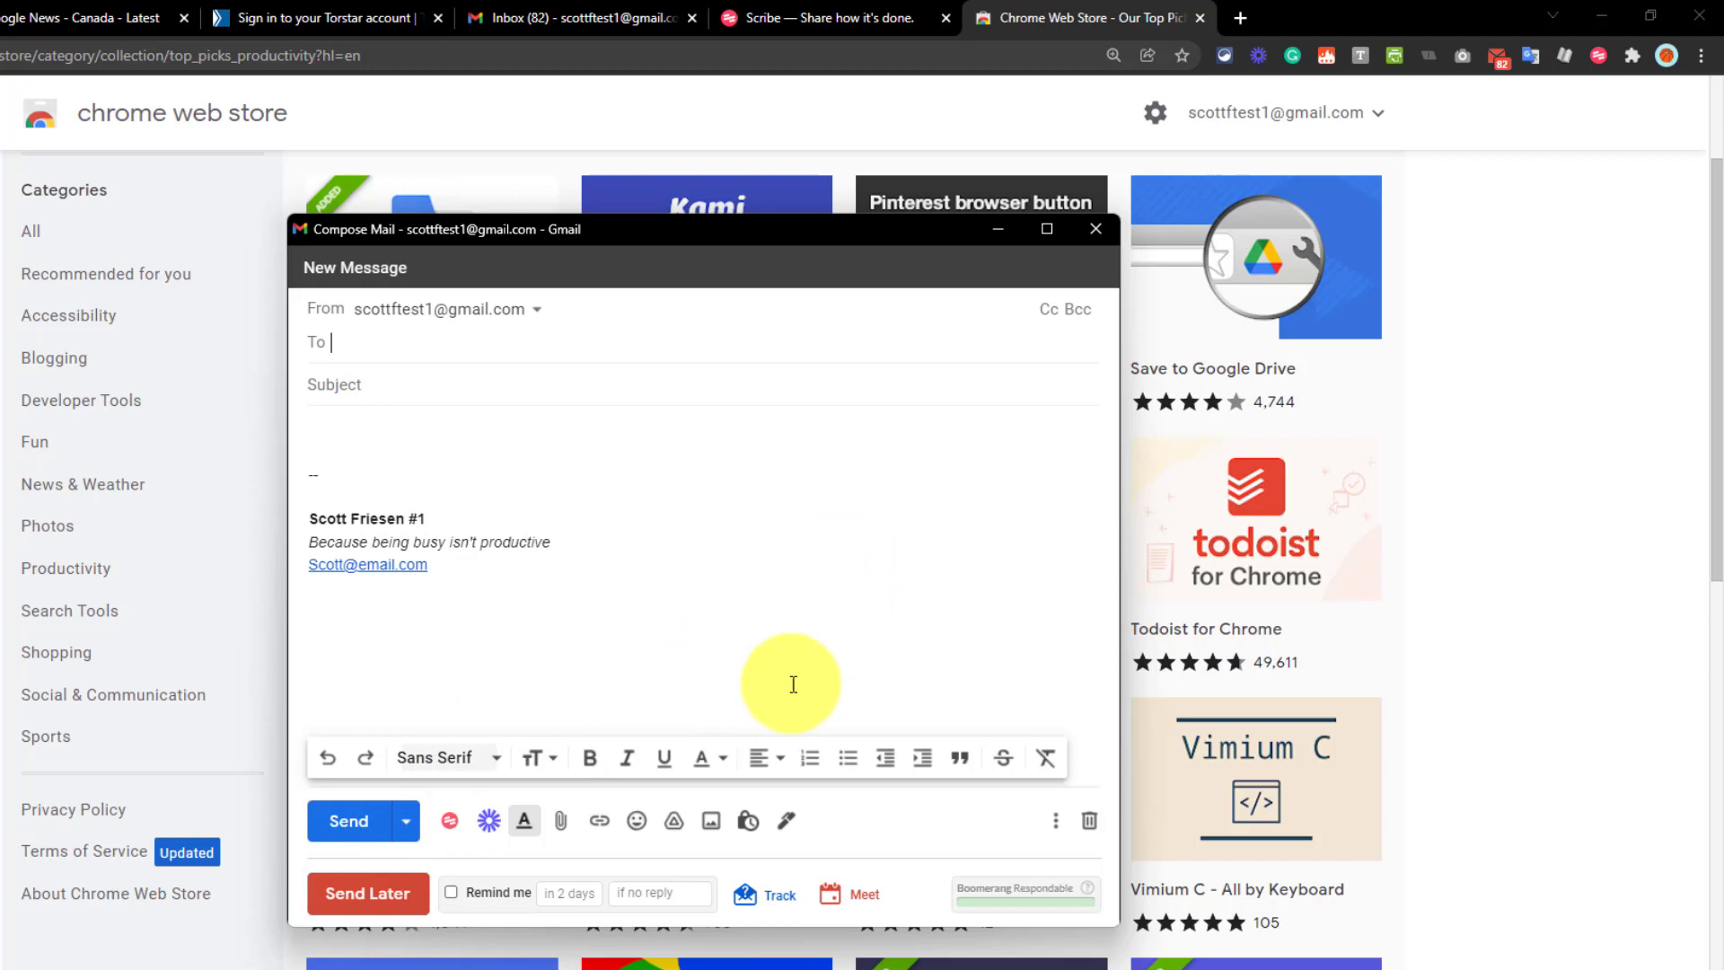
click(778, 900)
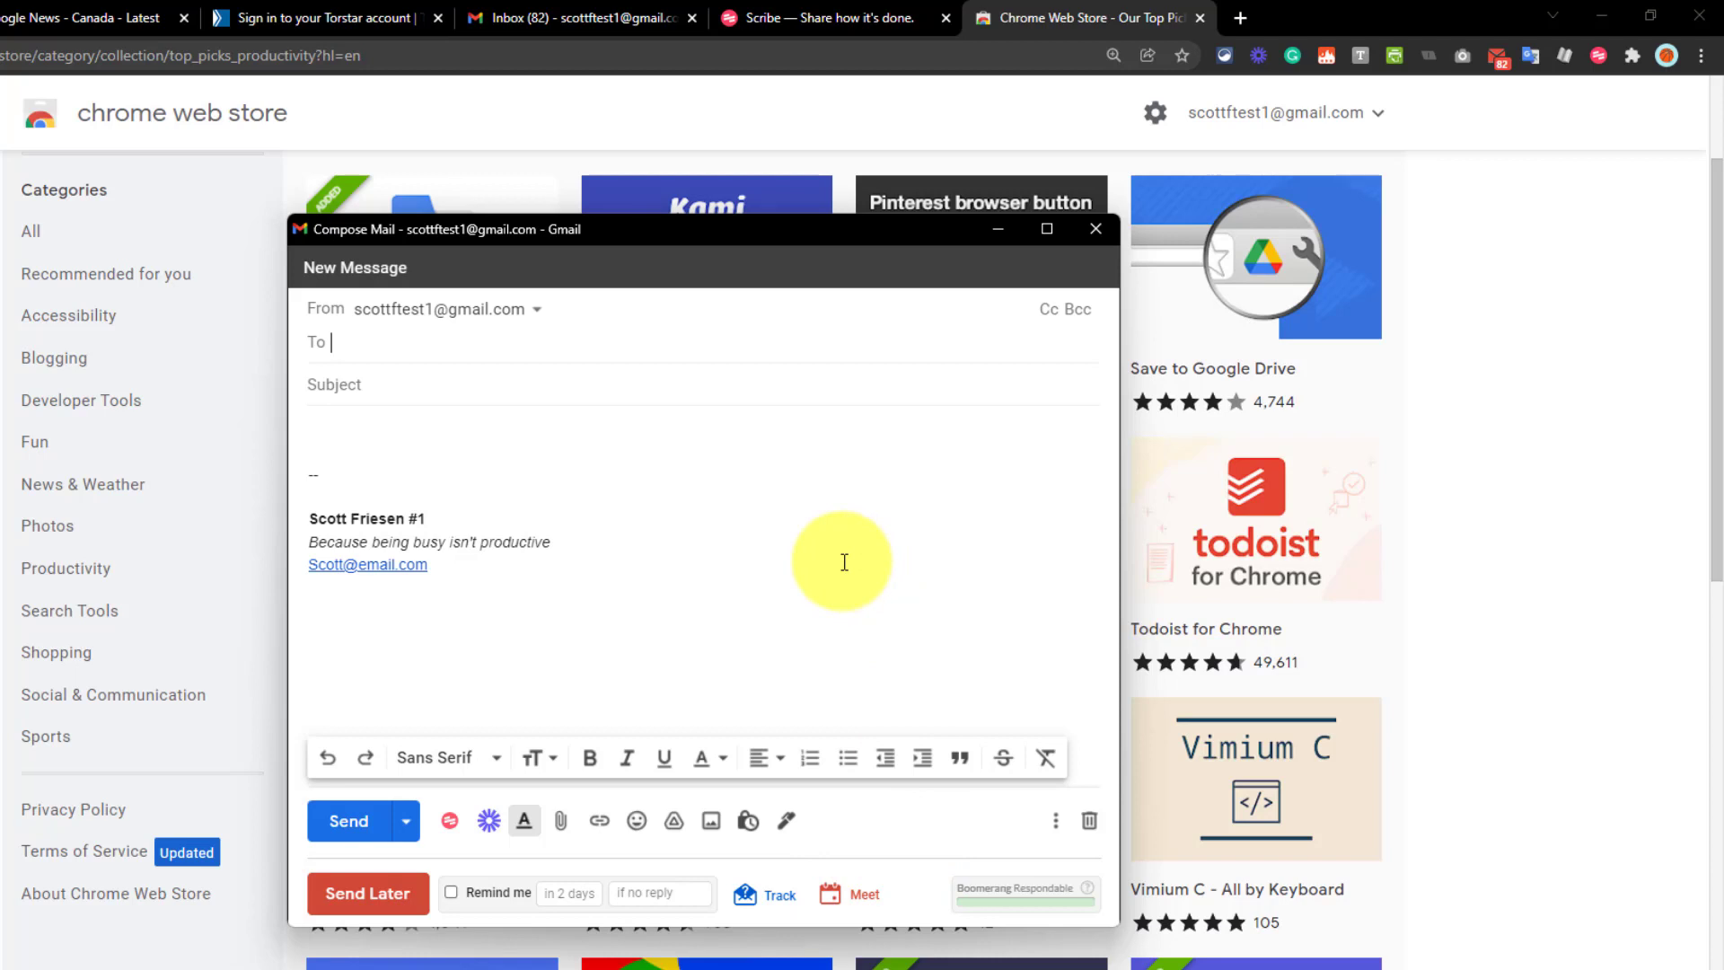
click(1096, 229)
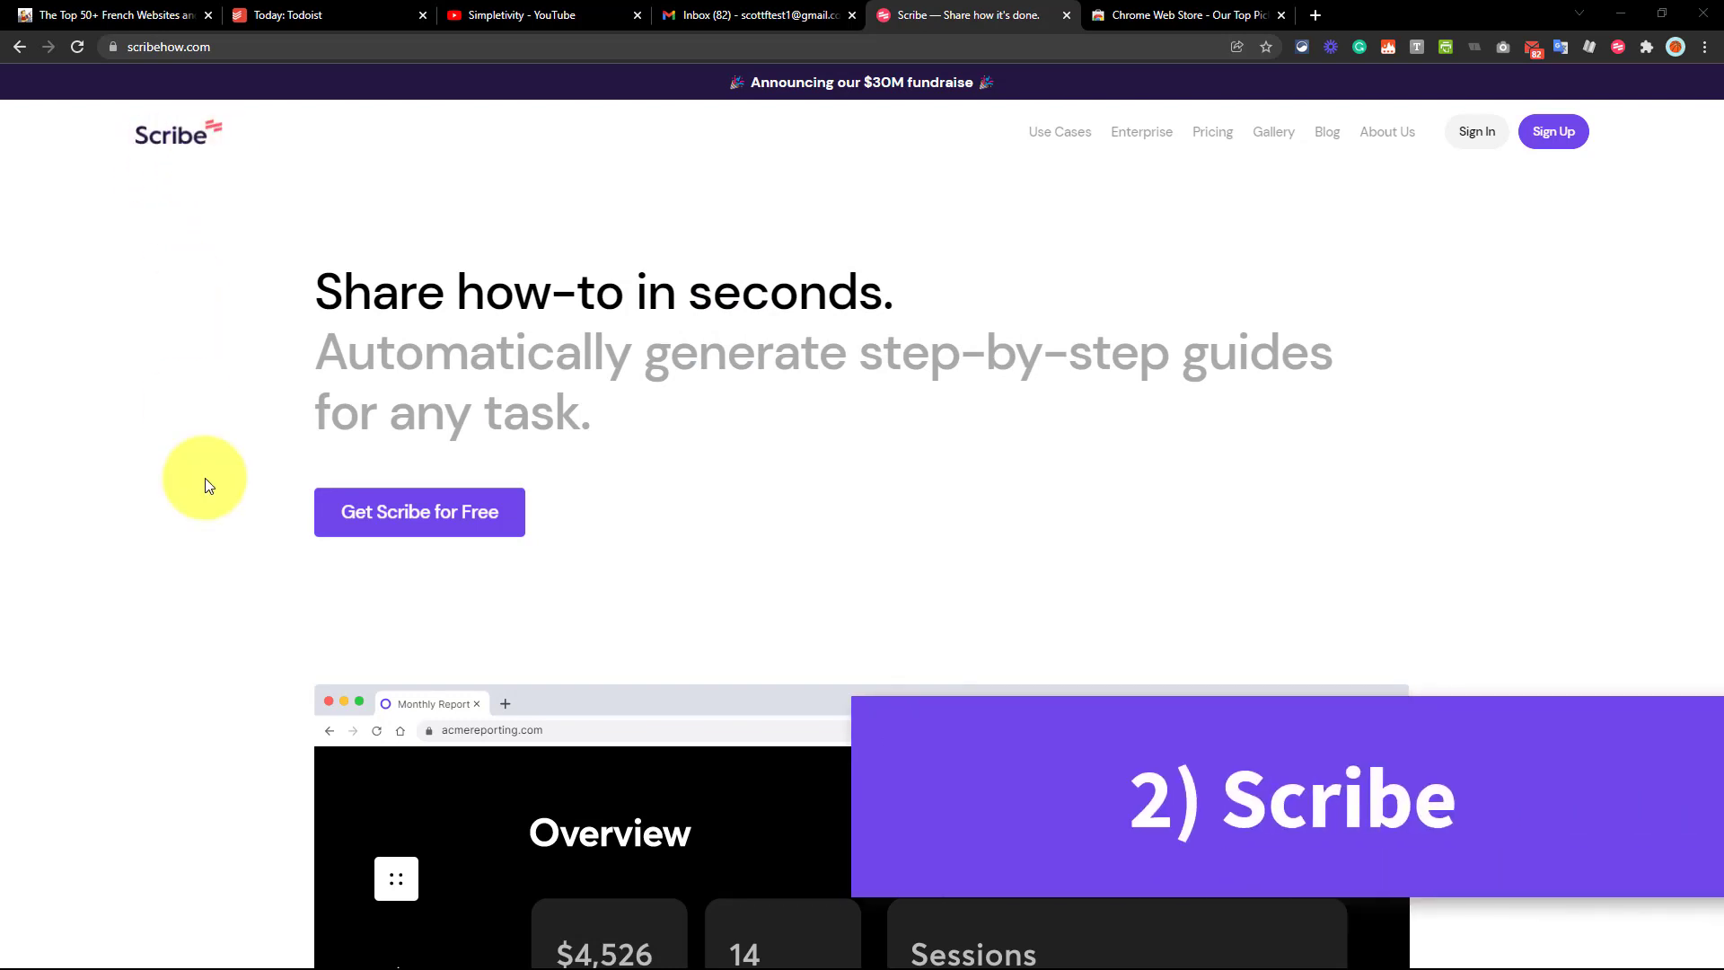
Step: Scroll over the scribehow.com homepage, then bring up the Todoist Today tab
scroll(194, 505, down, 5)
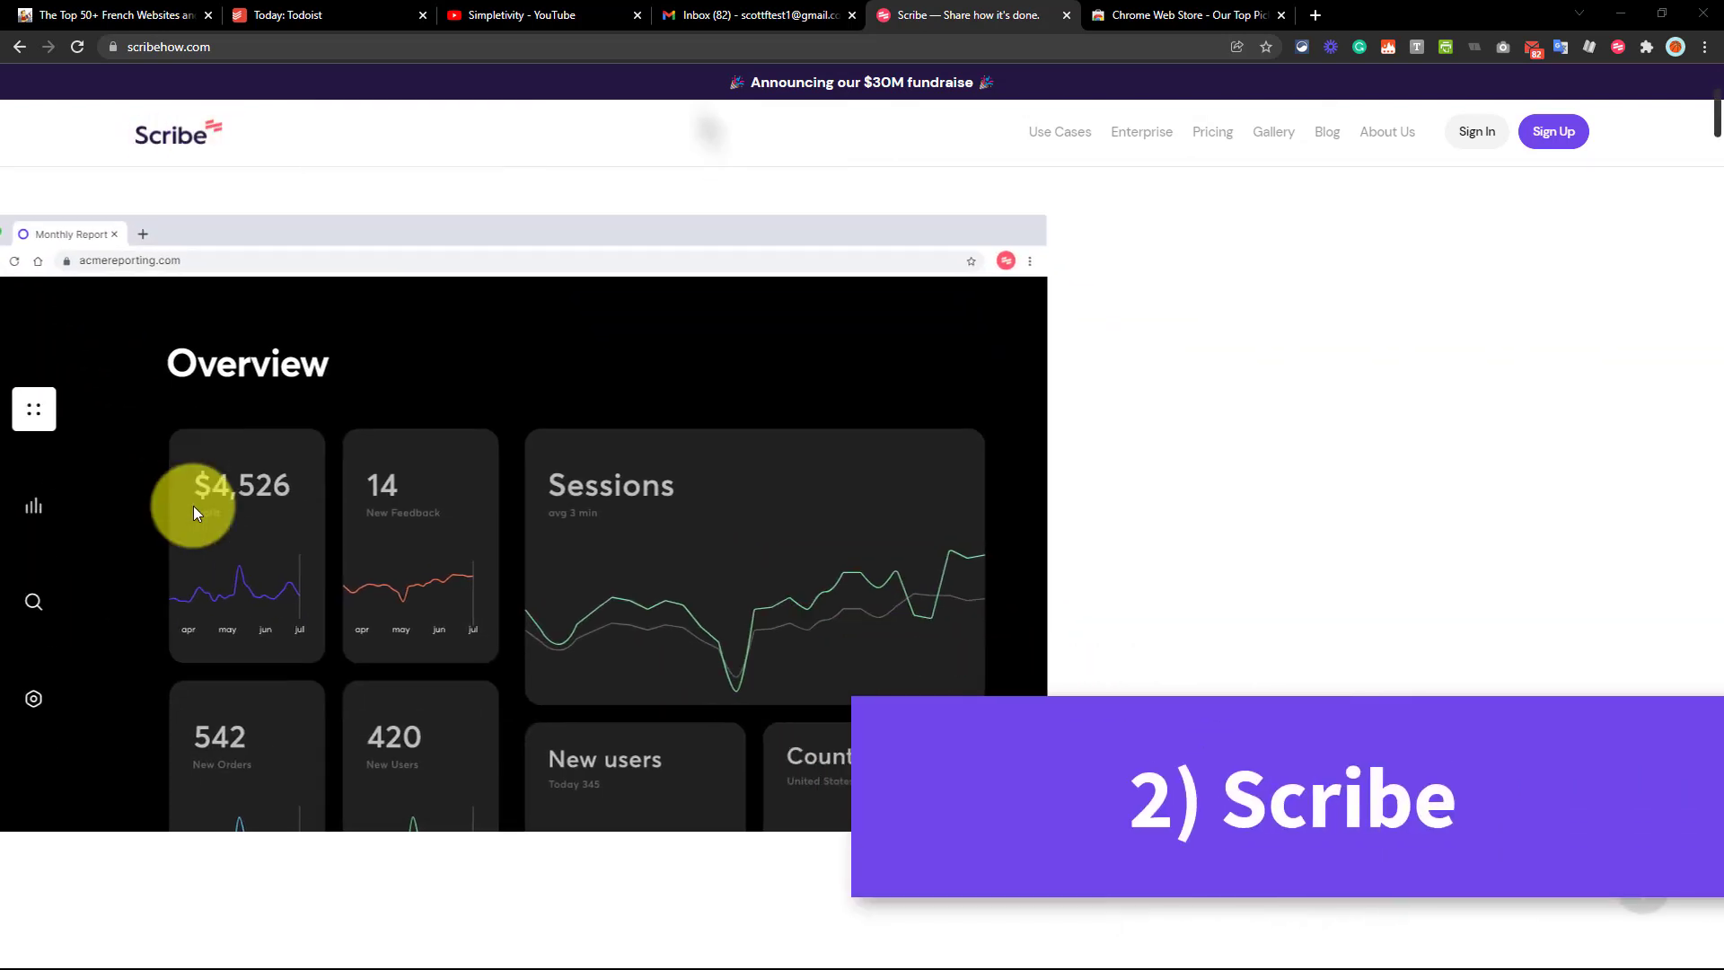
scroll(193, 504, up, 5)
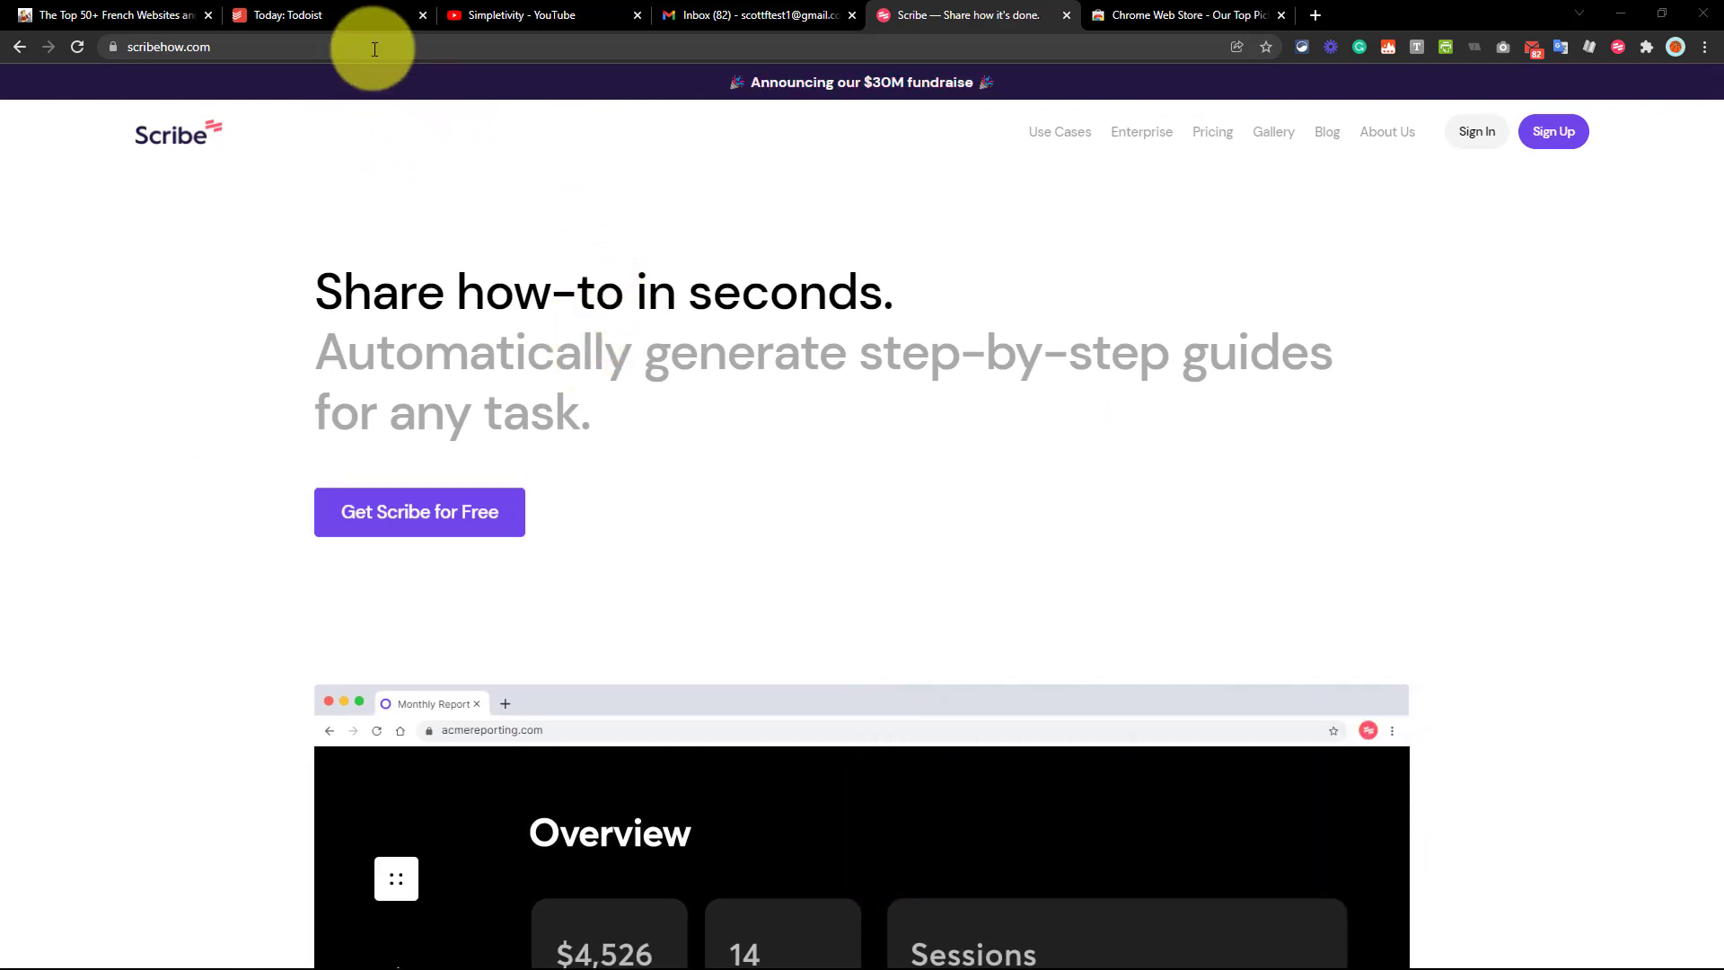
click(362, 16)
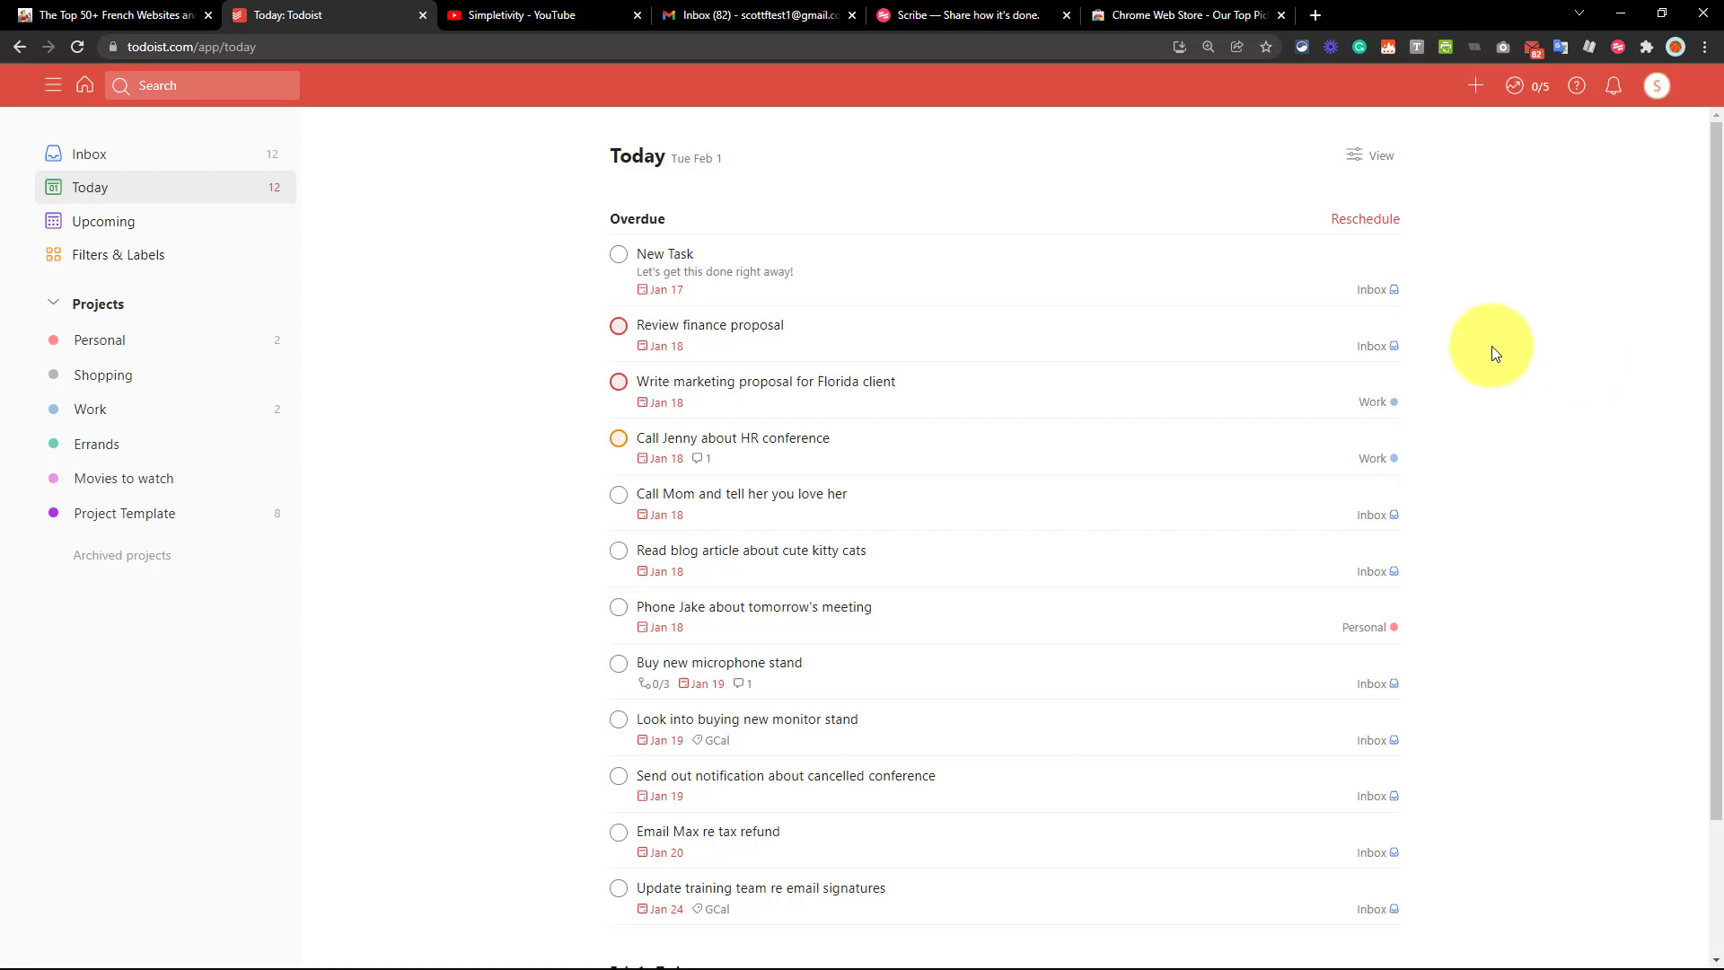
Step: Start a Scribe recording, then set and save Todoist's theme to Dark in Settings
click(1617, 48)
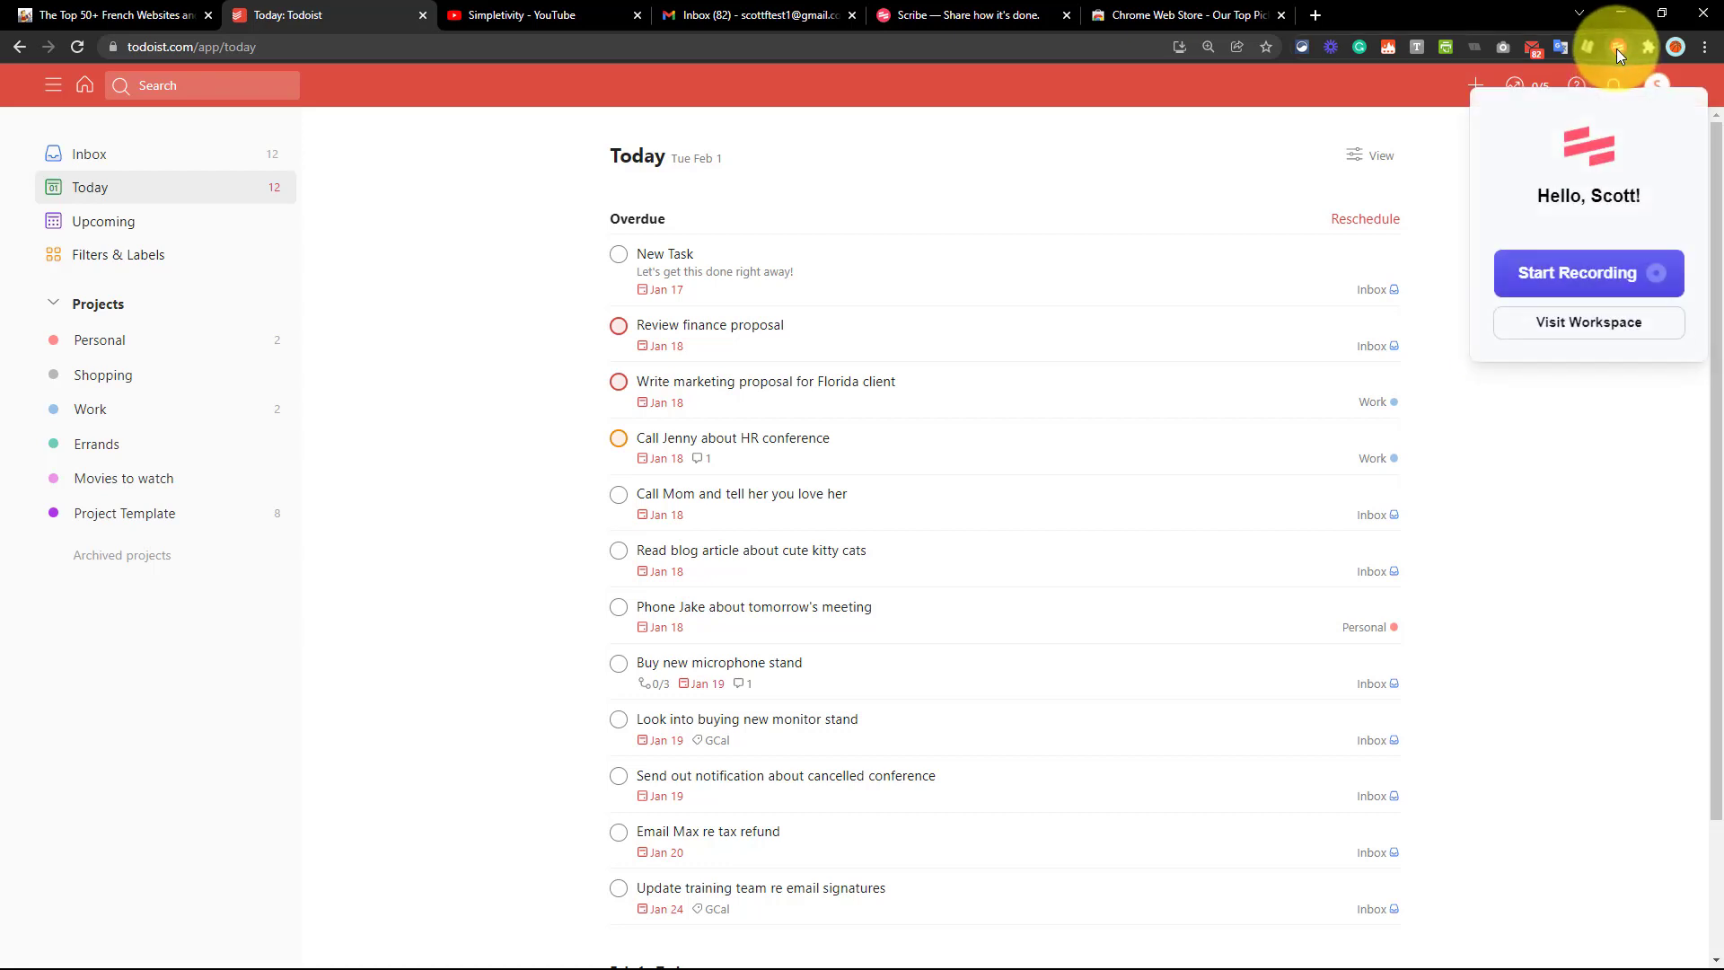
click(1584, 272)
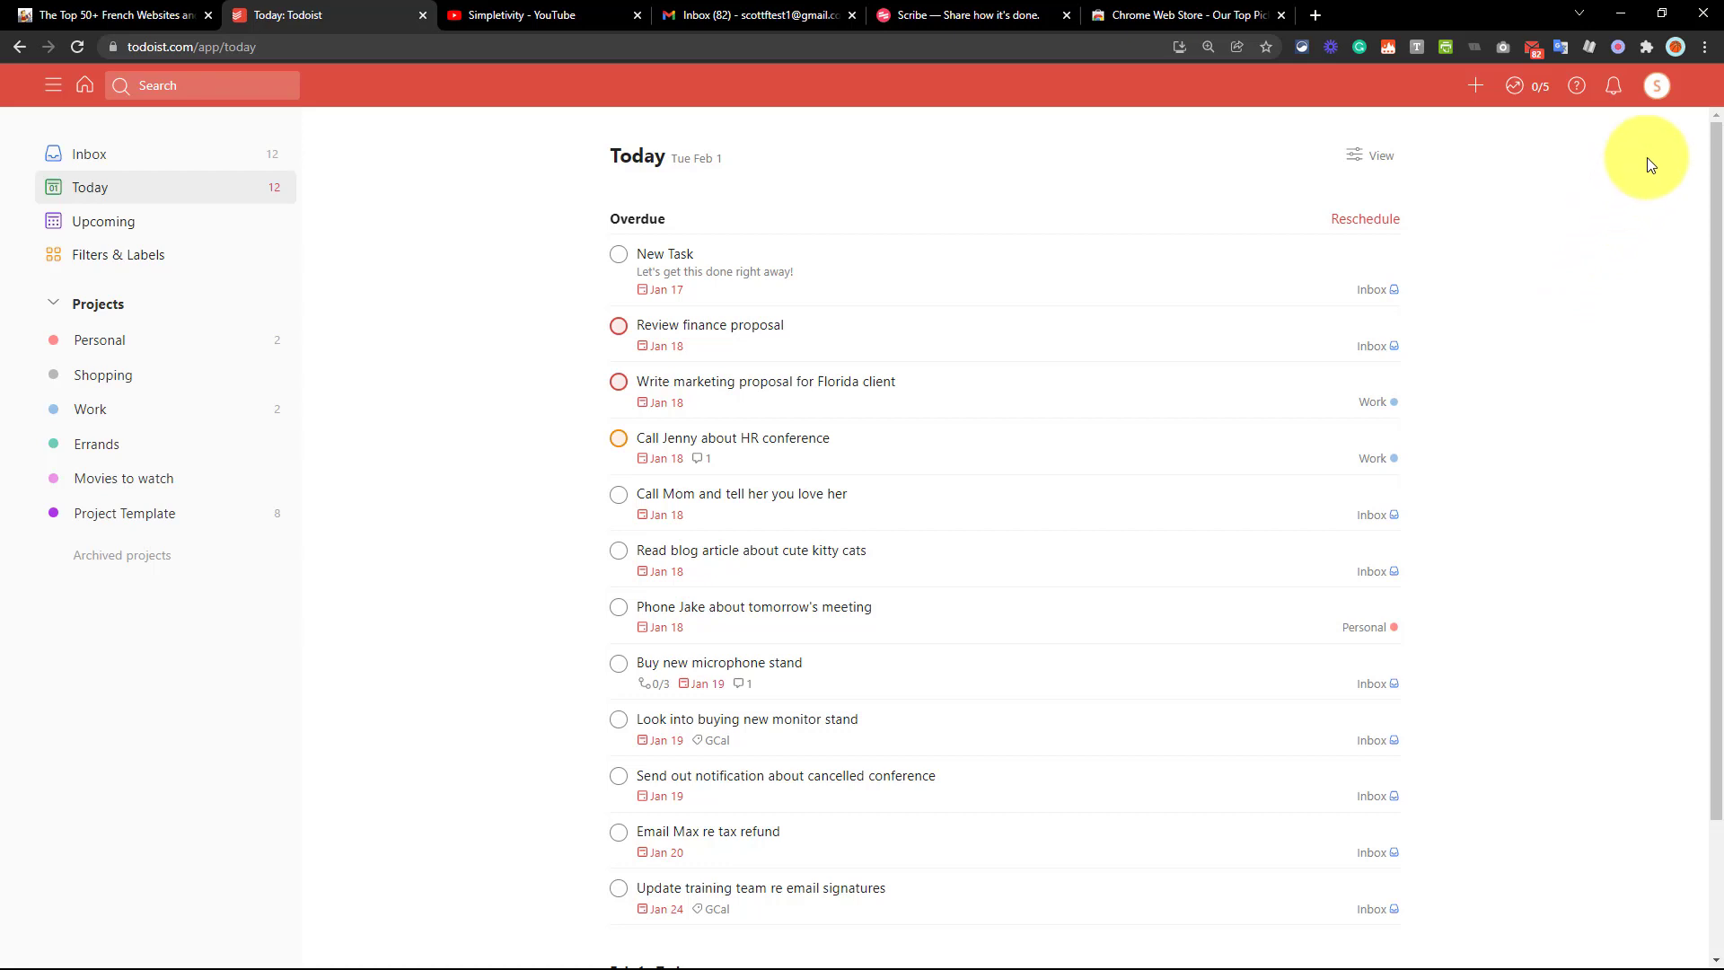
click(1659, 89)
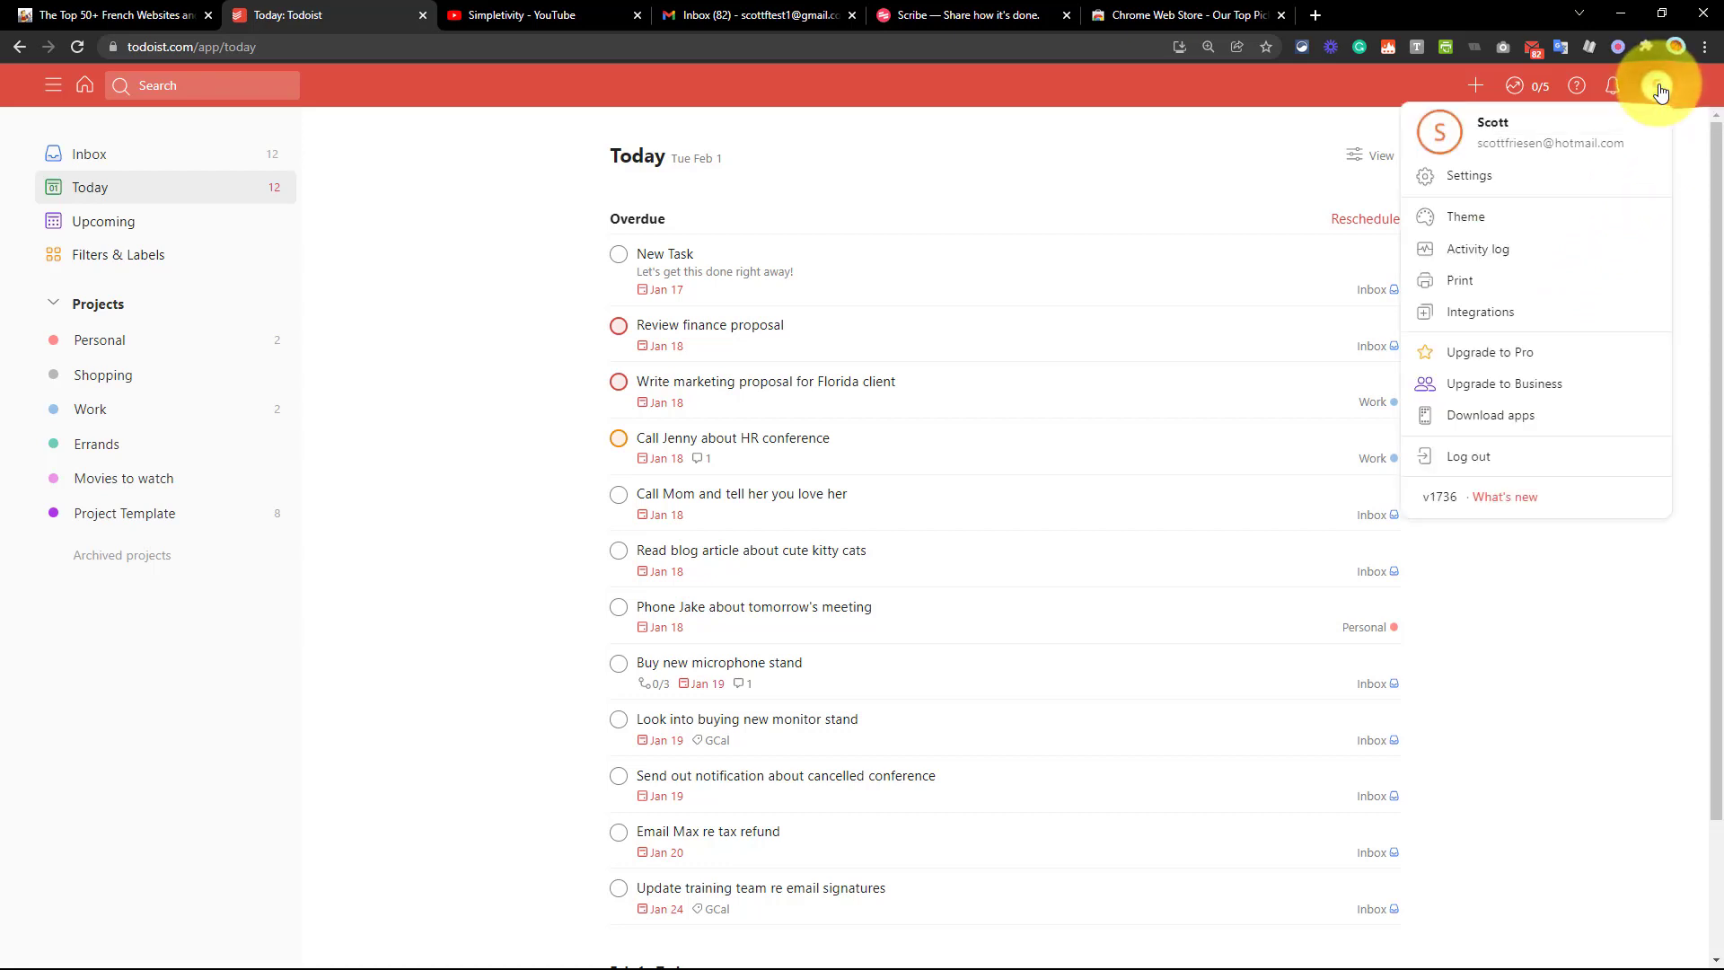
click(1492, 221)
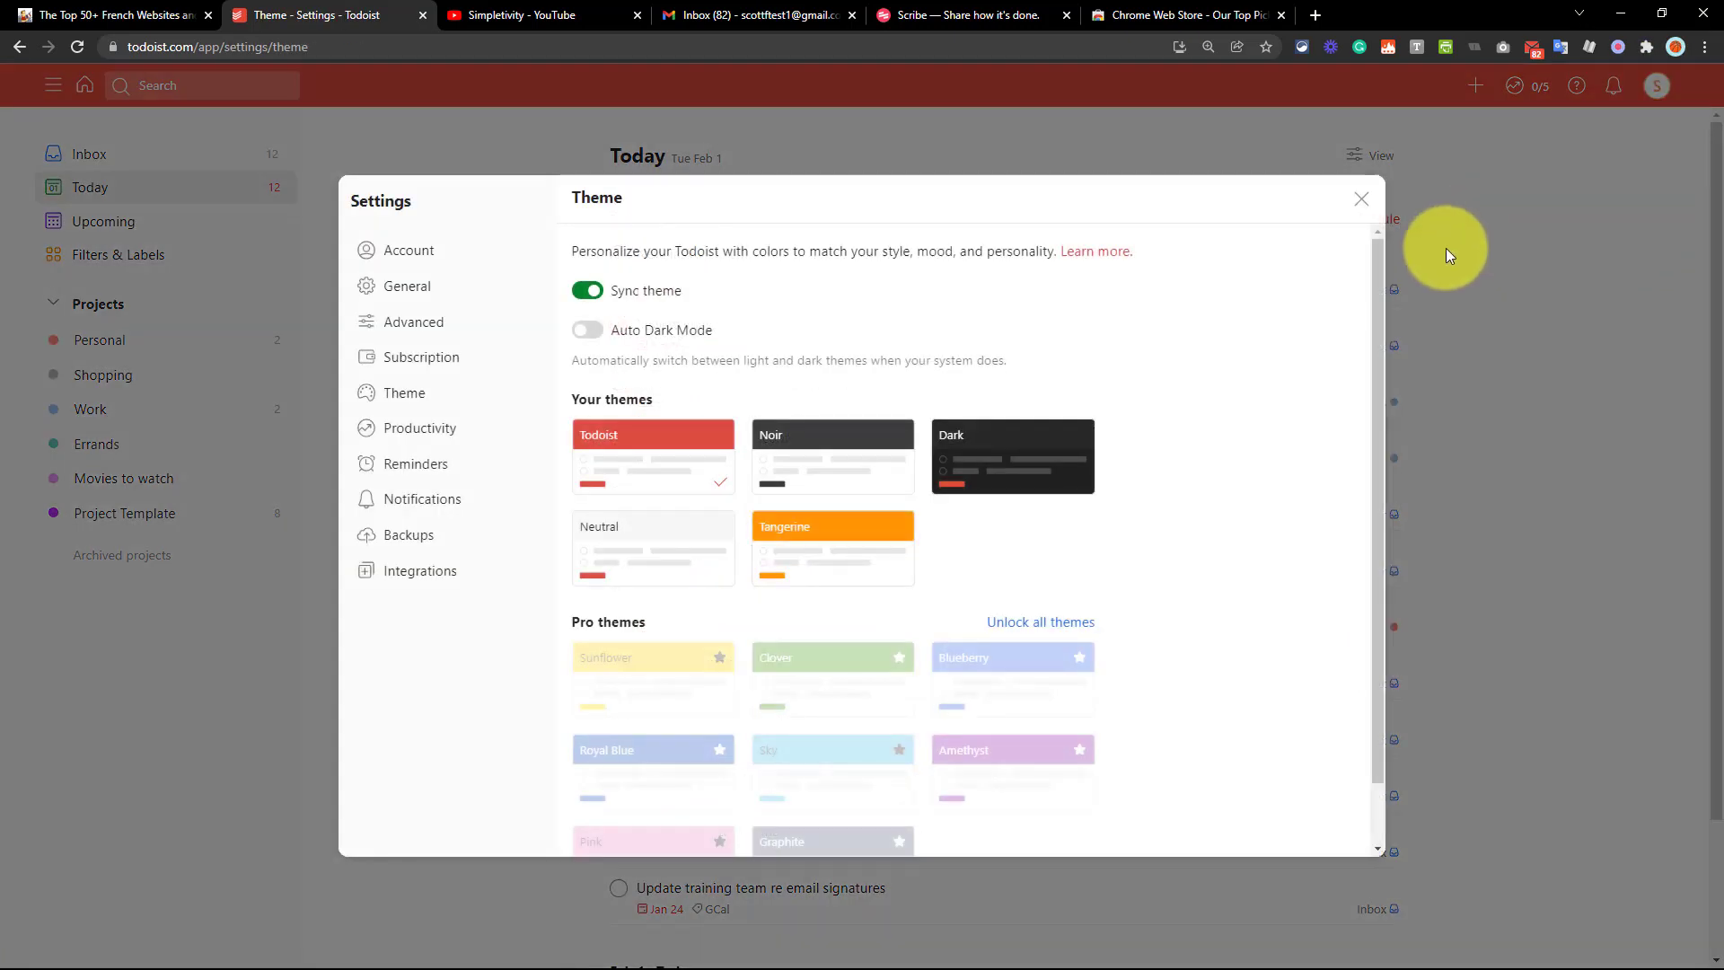
click(1039, 457)
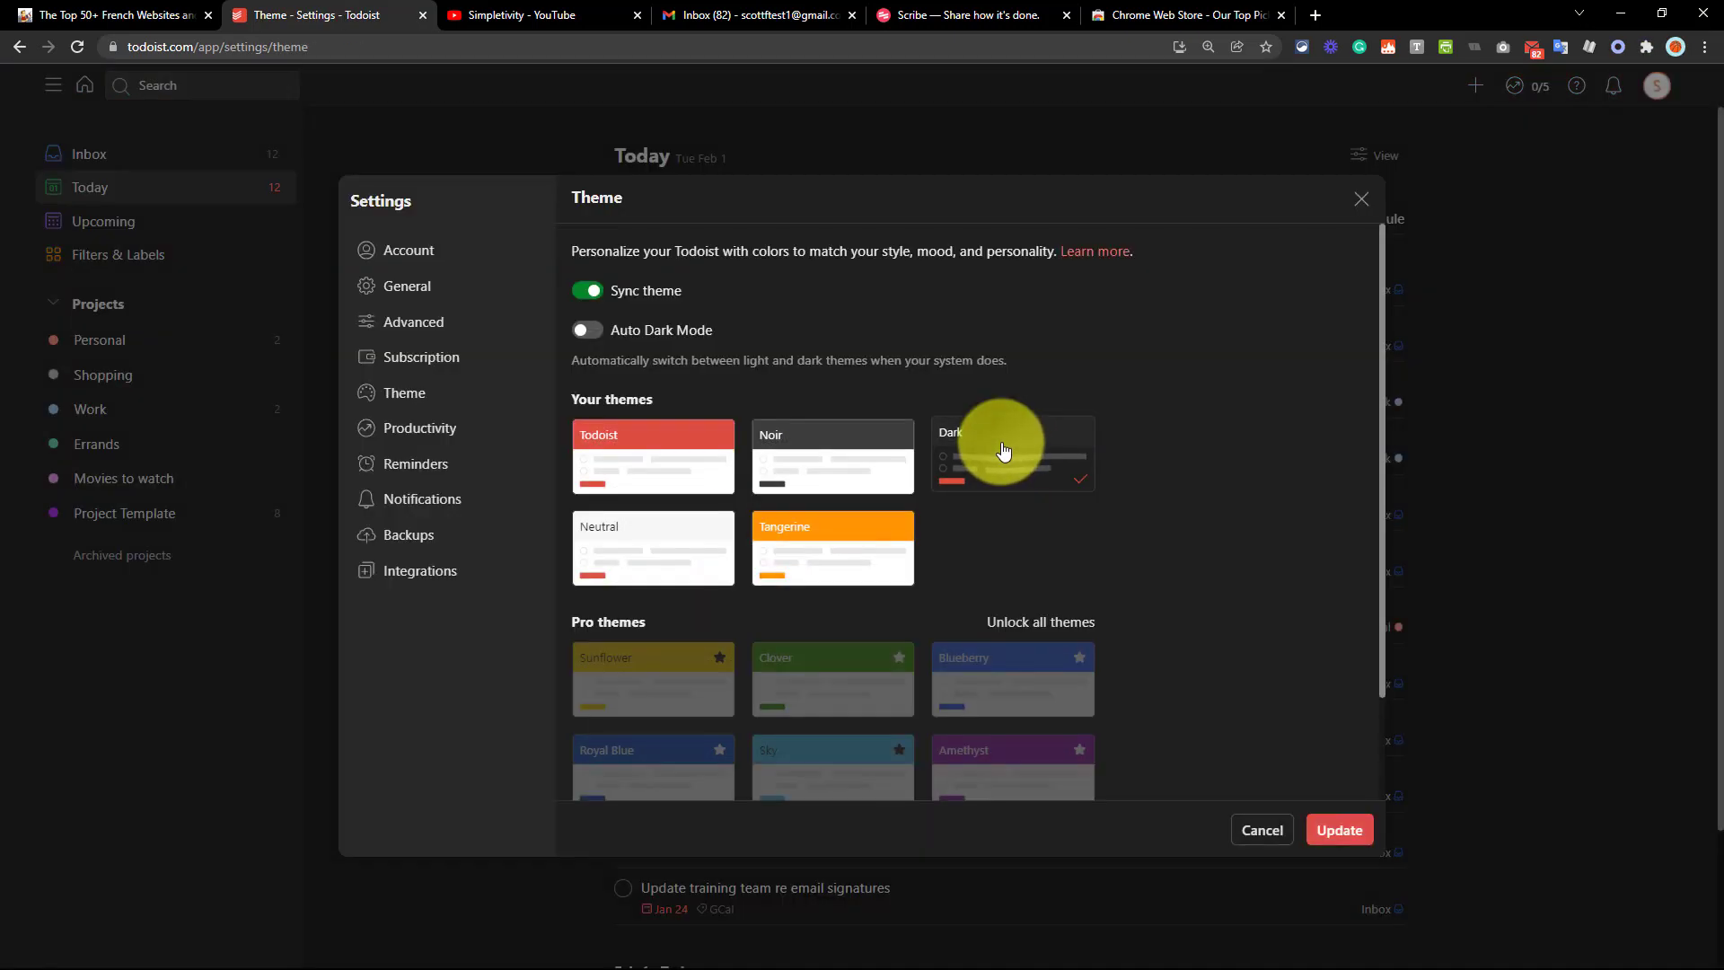
click(1339, 828)
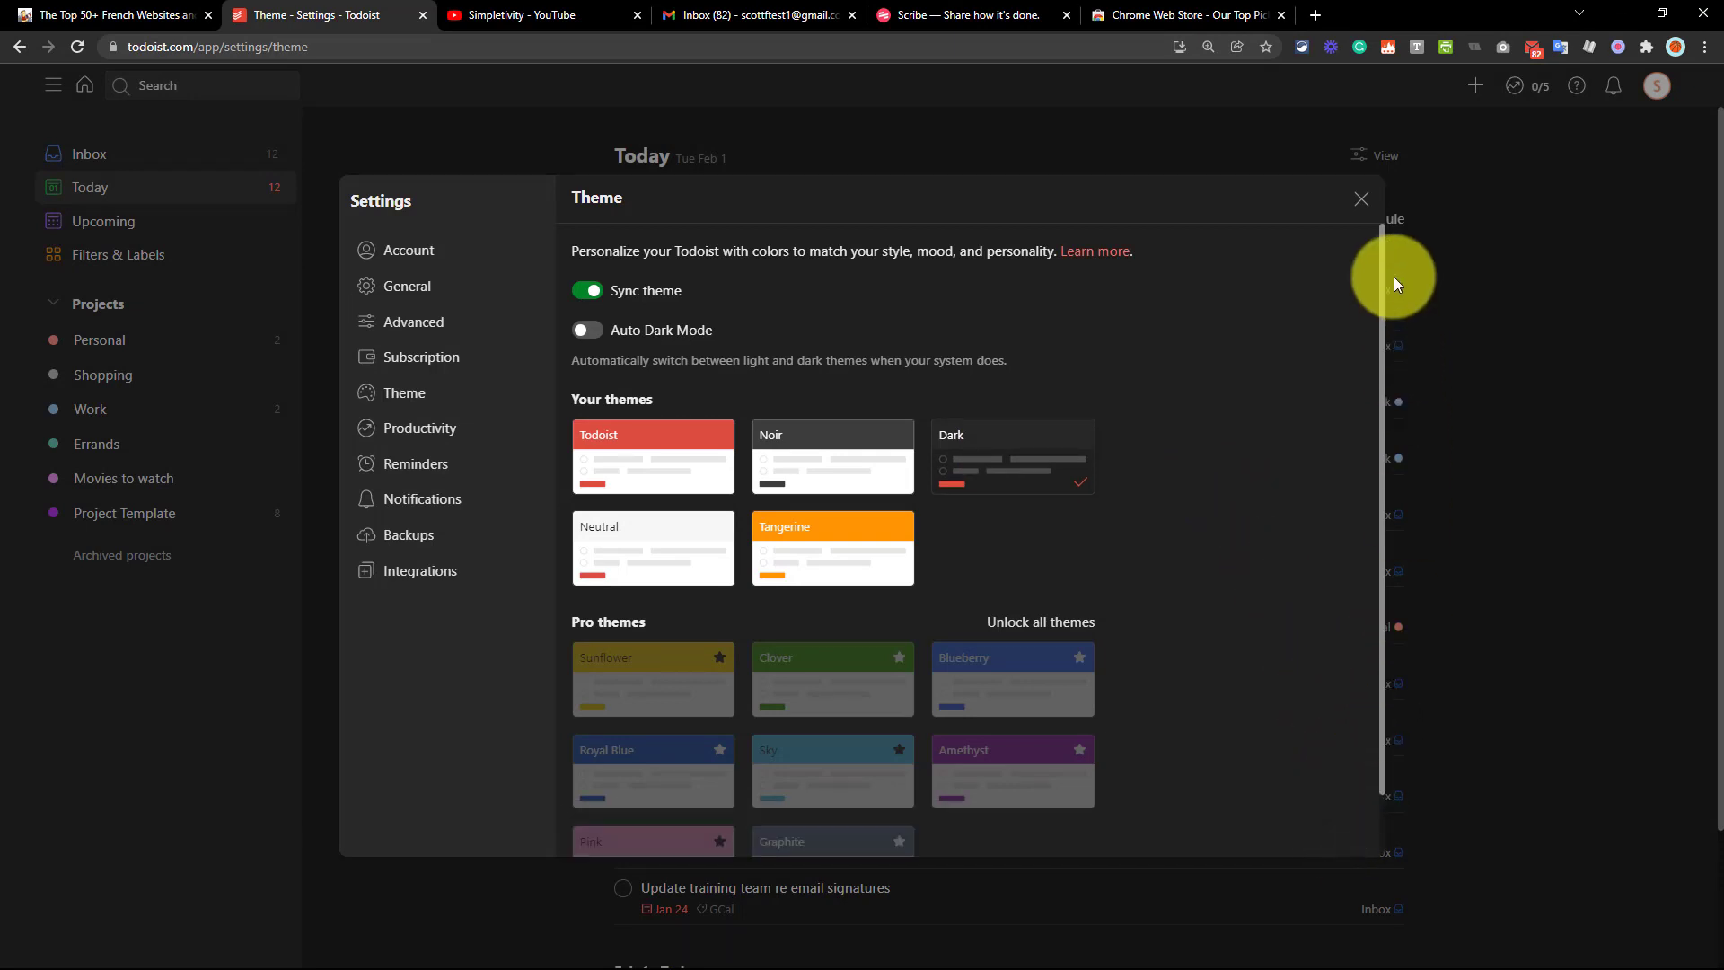
click(1362, 198)
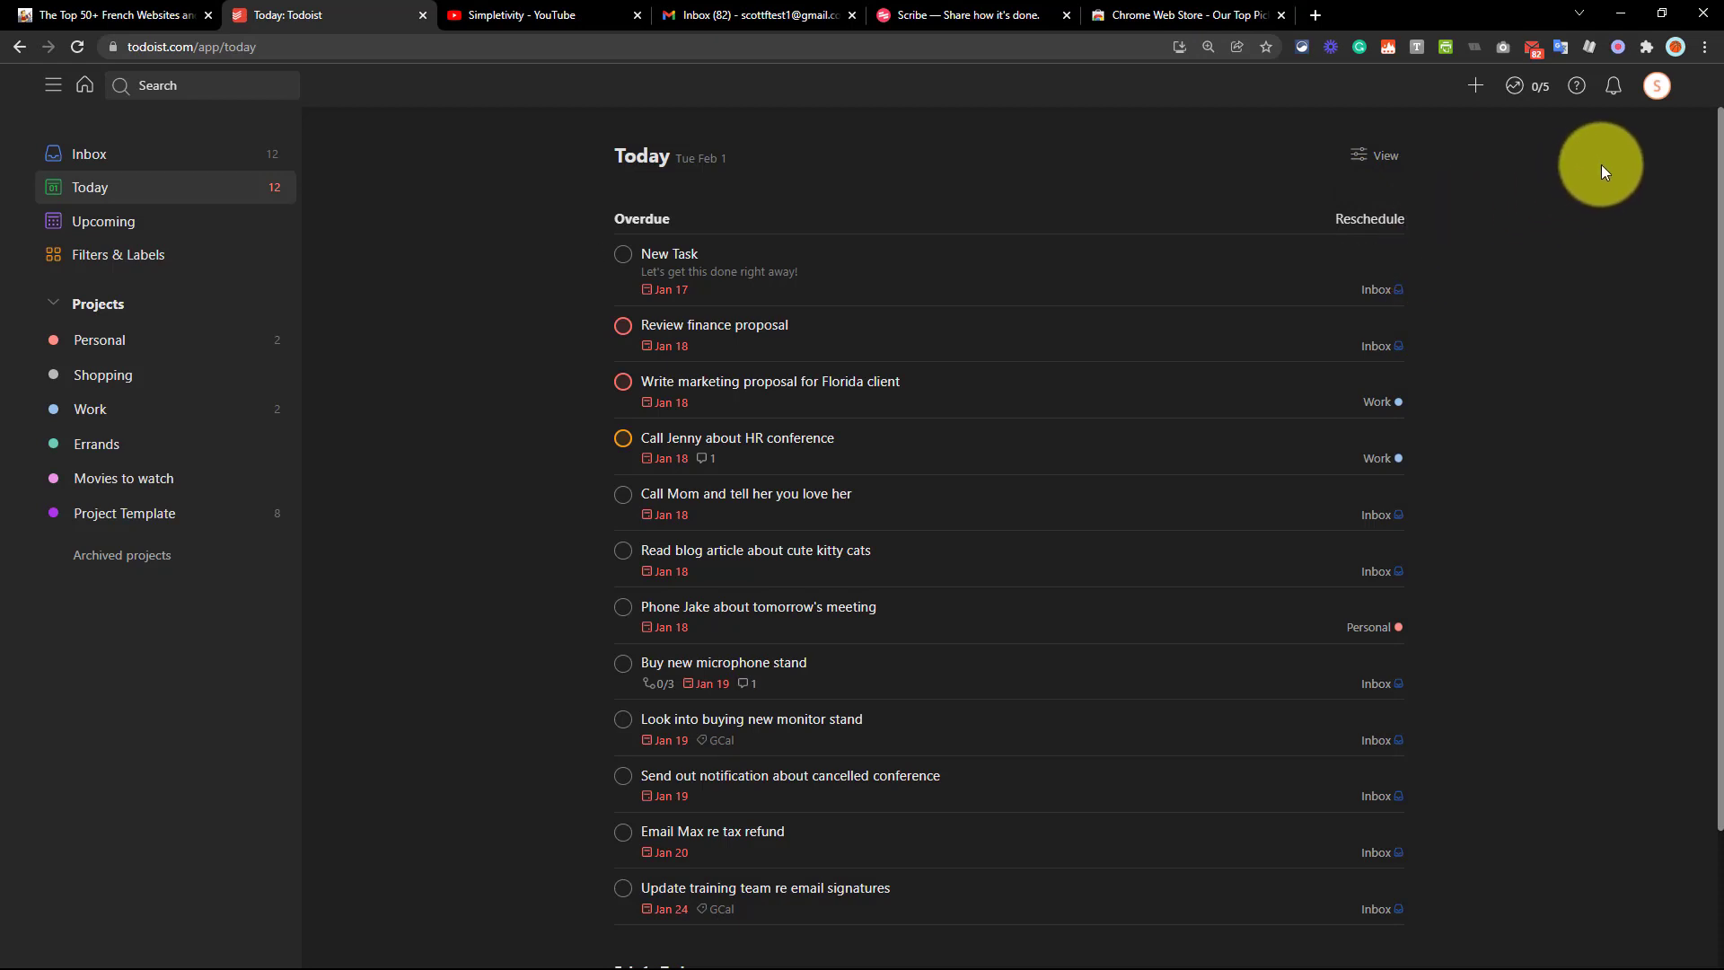
click(1619, 47)
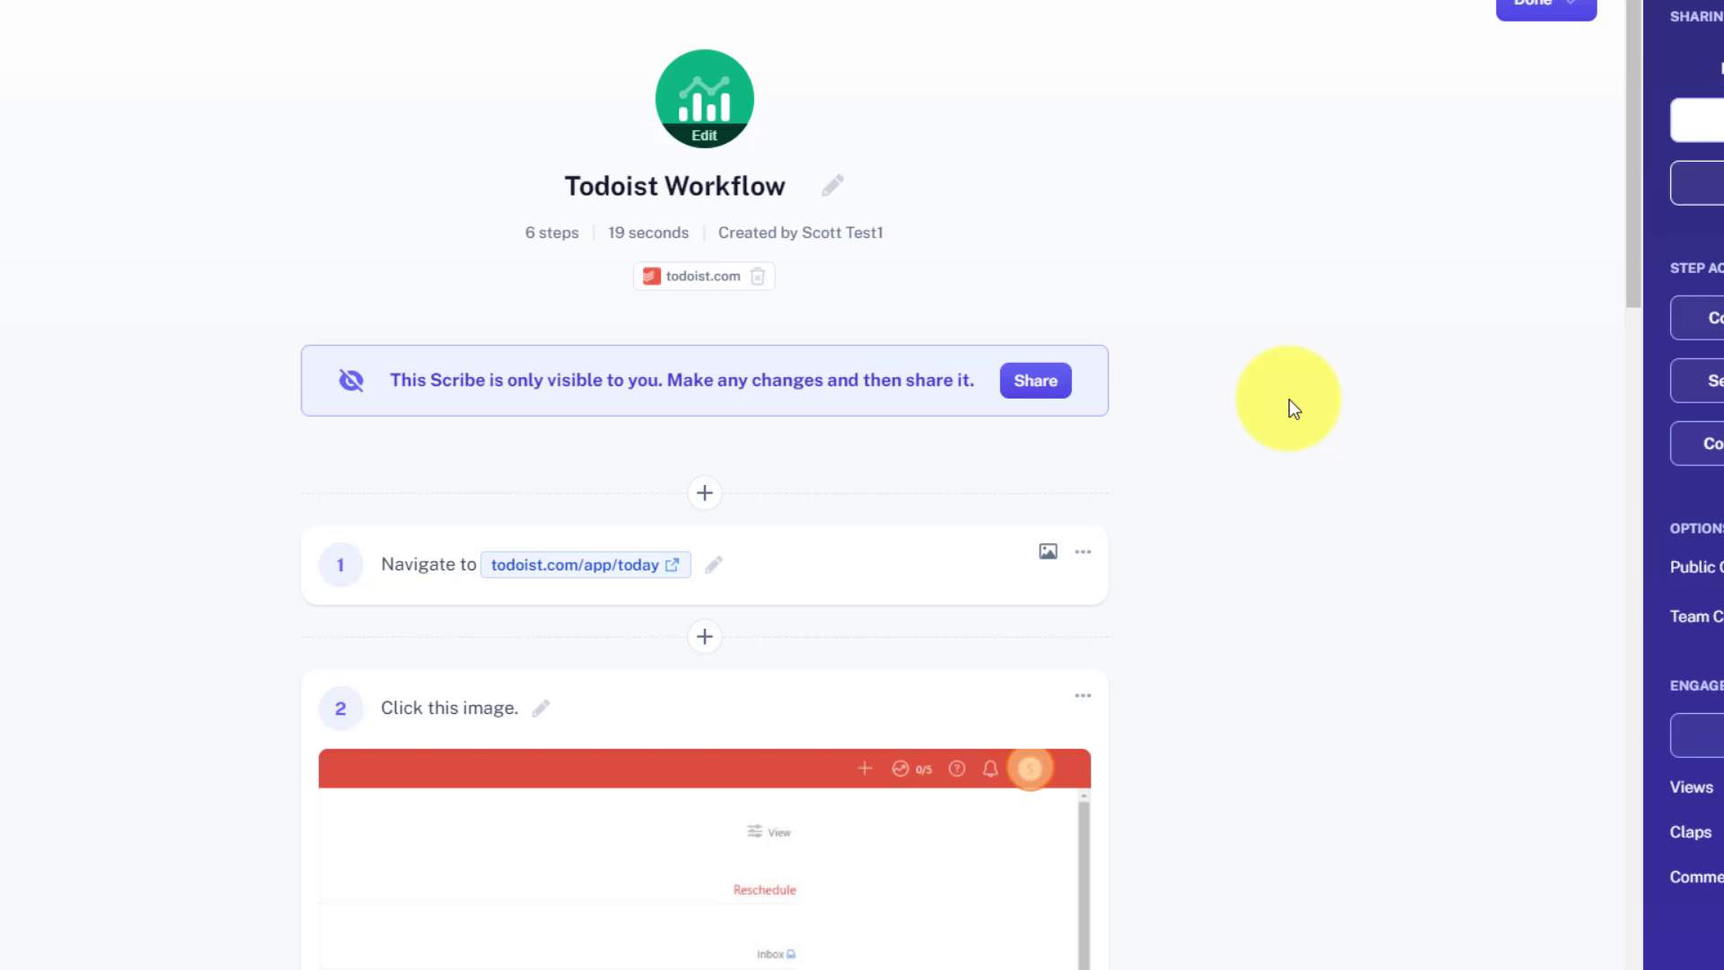
Step: Scroll the Todoist Workflow guide to review its first recorded steps
scroll(1246, 353, down, 3)
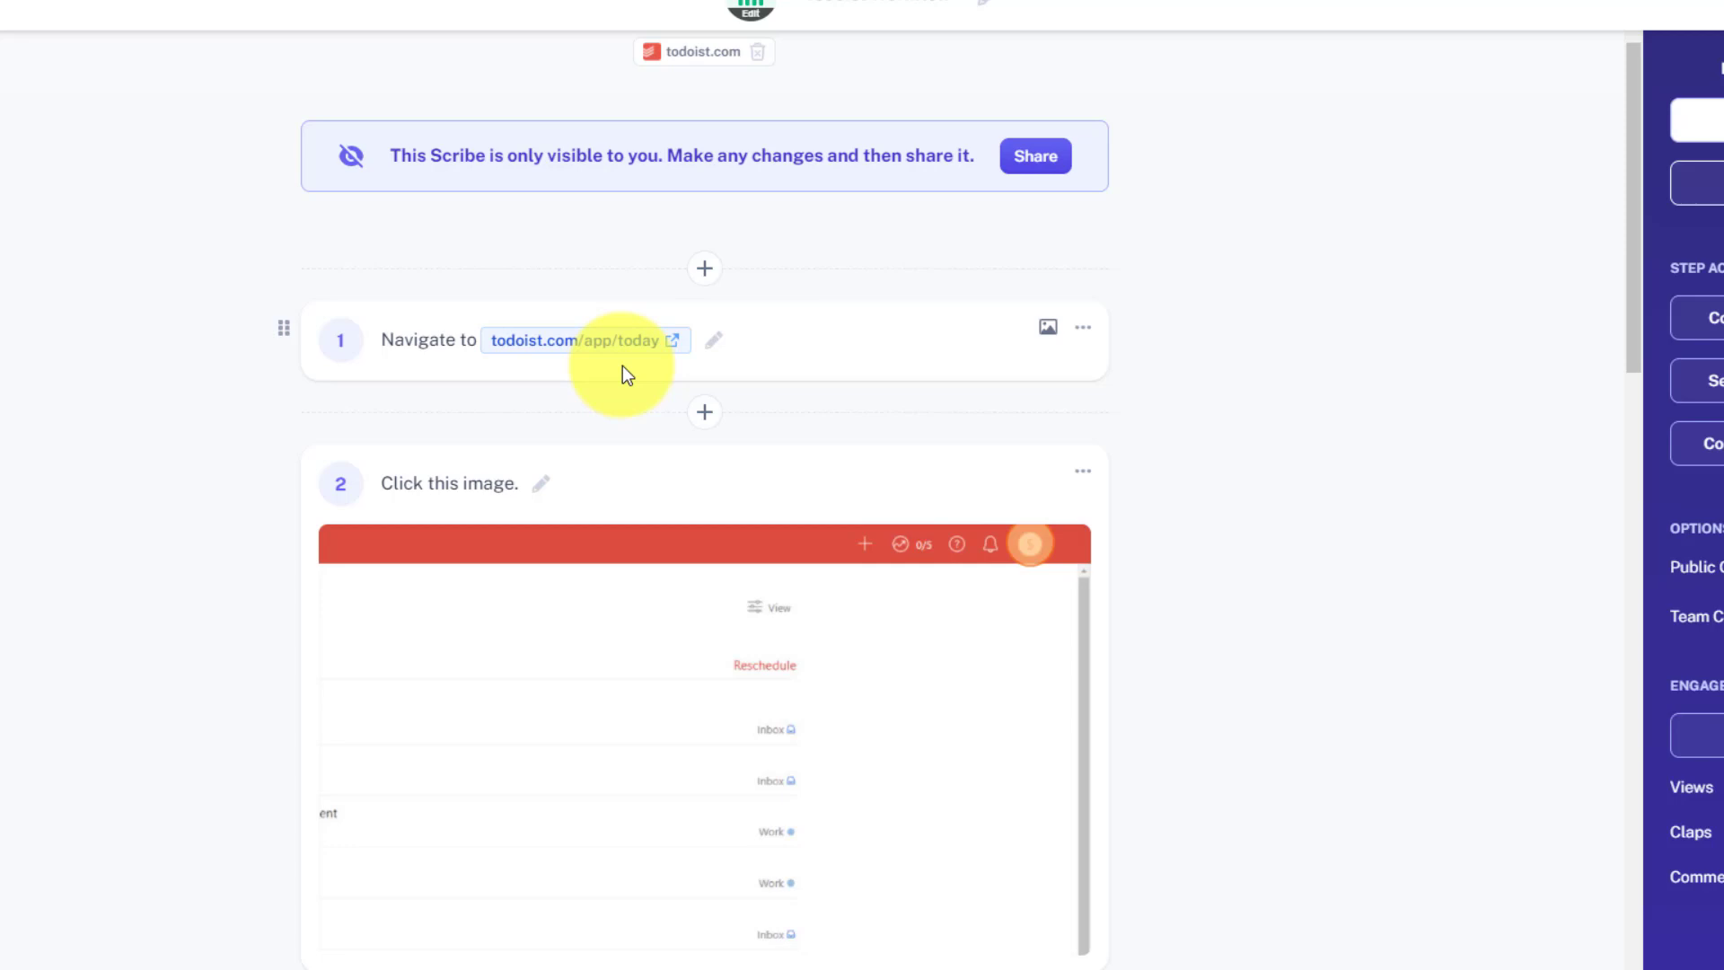
Step: Edit step 1 so it reads 'Navigate to todoist.com', removing the /app/today path
click(718, 350)
key(BackSpace)
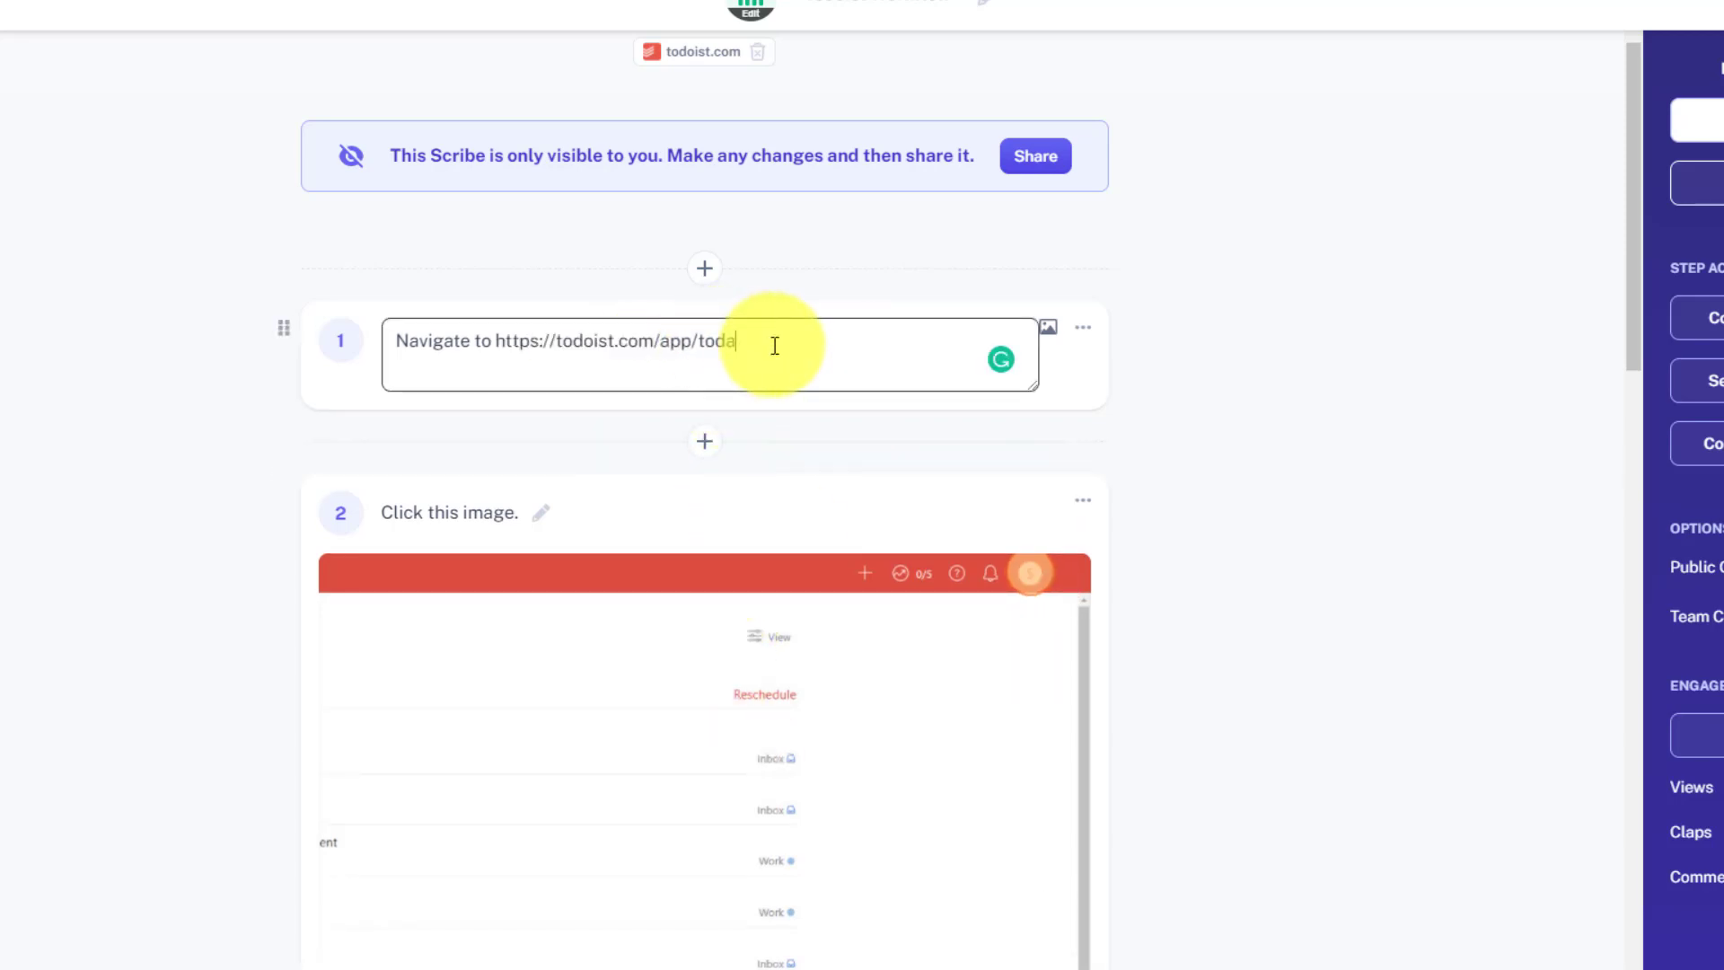
key(BackSpace)
key(BackSpace)
key(BackSpace)
key(BackSpace)
key(BackSpace)
key(BackSpace)
key(BackSpace)
key(BackSpace)
click(1373, 335)
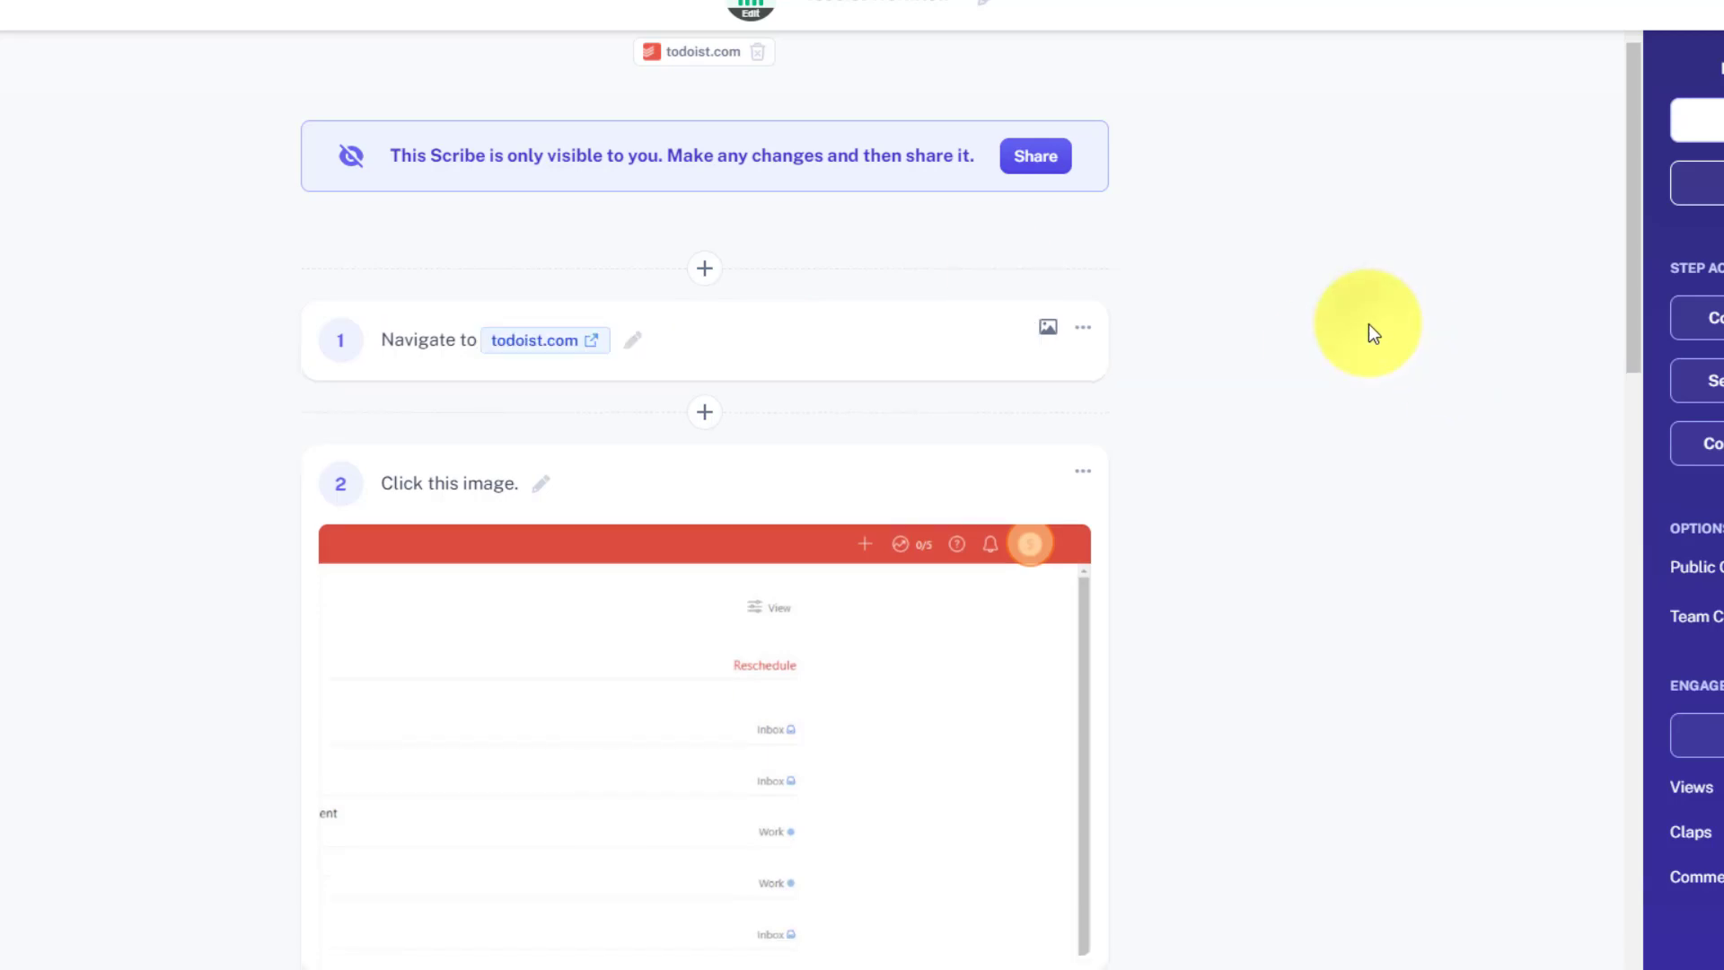
Step: Scroll through the remaining steps of the Todoist Workflow guide
scroll(1333, 372, down, 3)
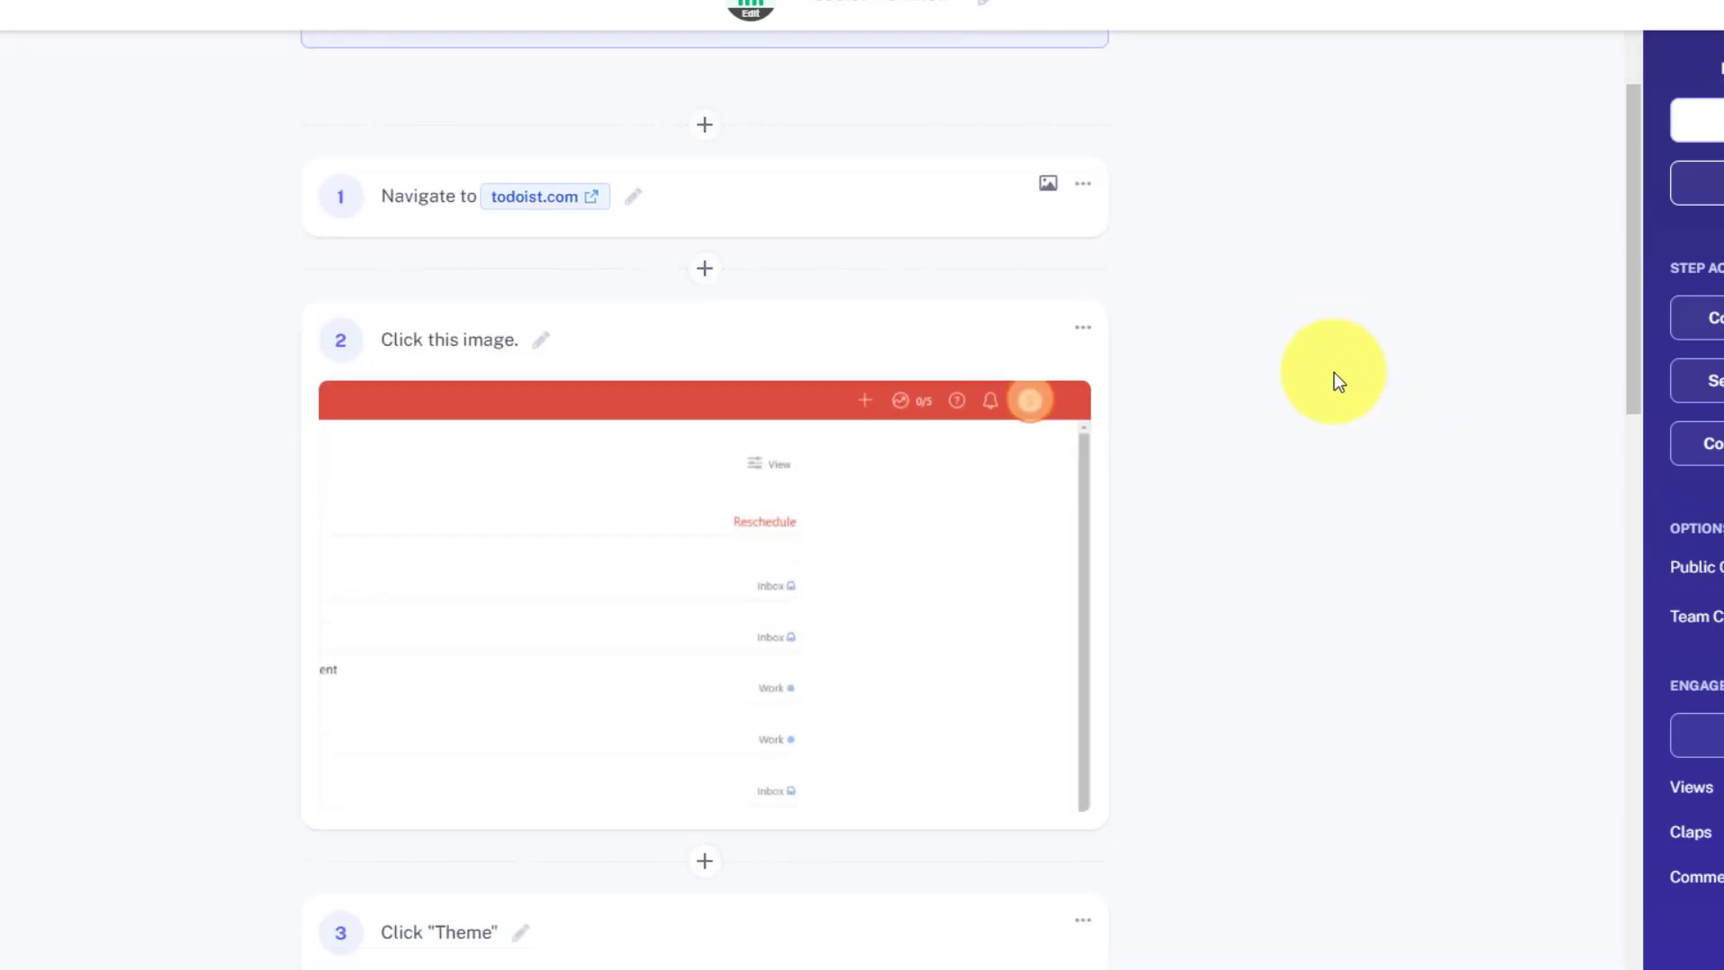
mouse_move(1051, 339)
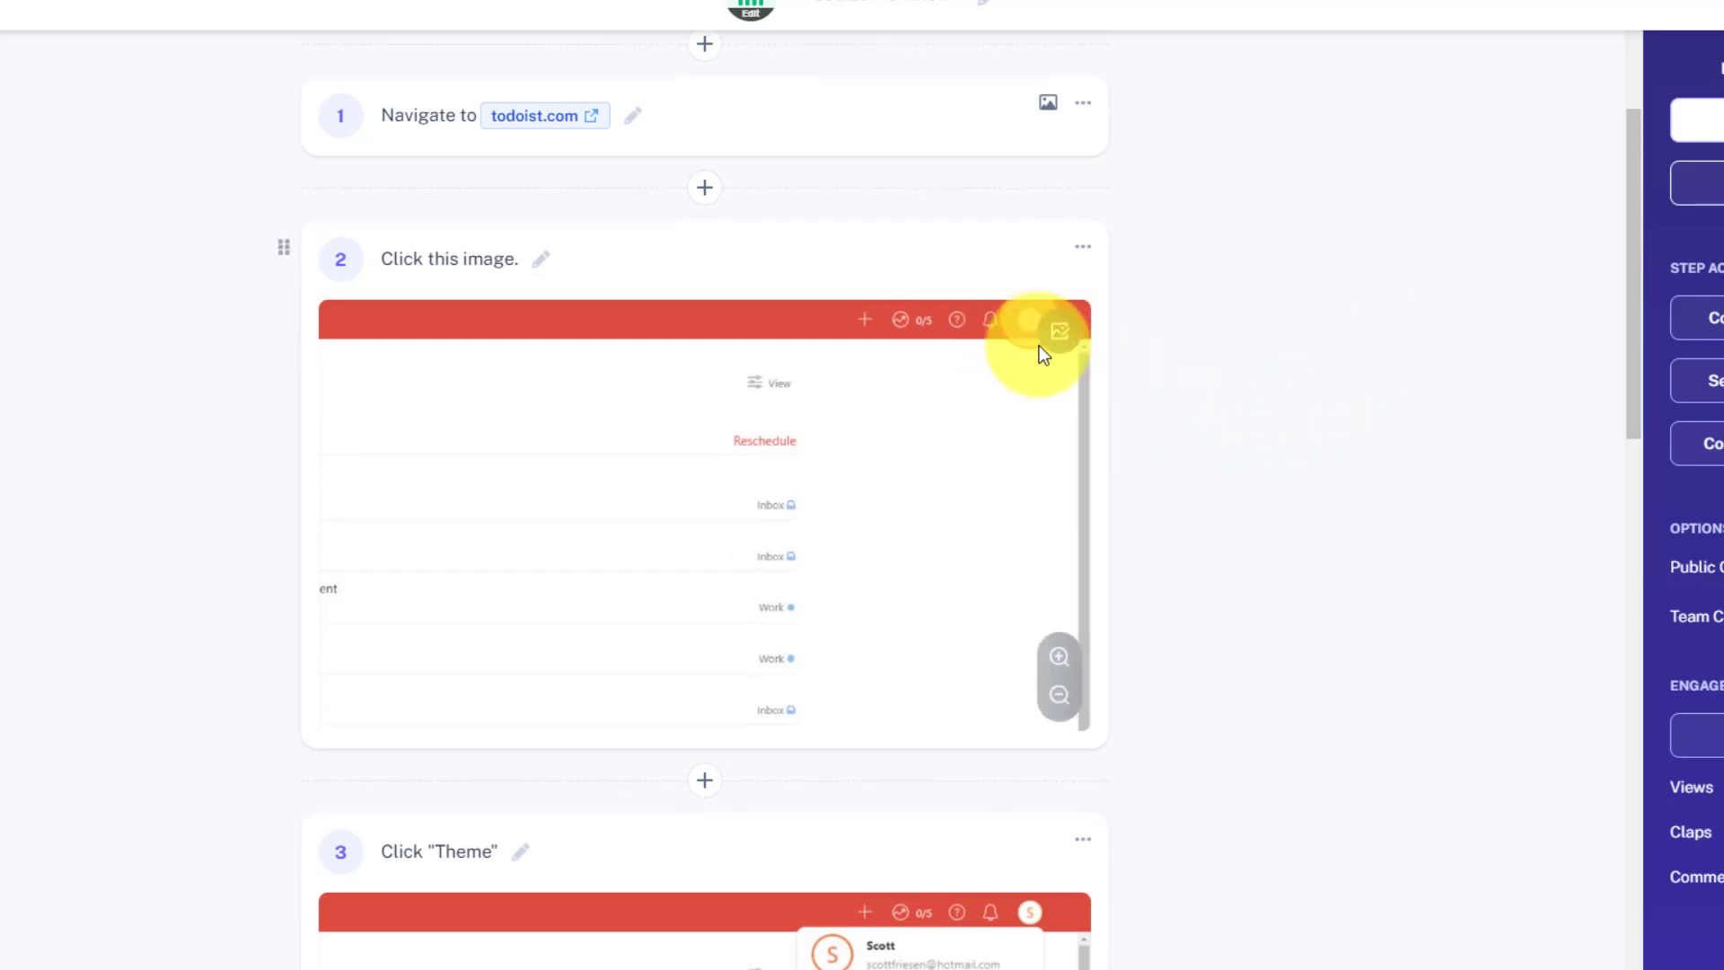
scroll(1230, 427, down, 8)
scroll(996, 459, up, 3)
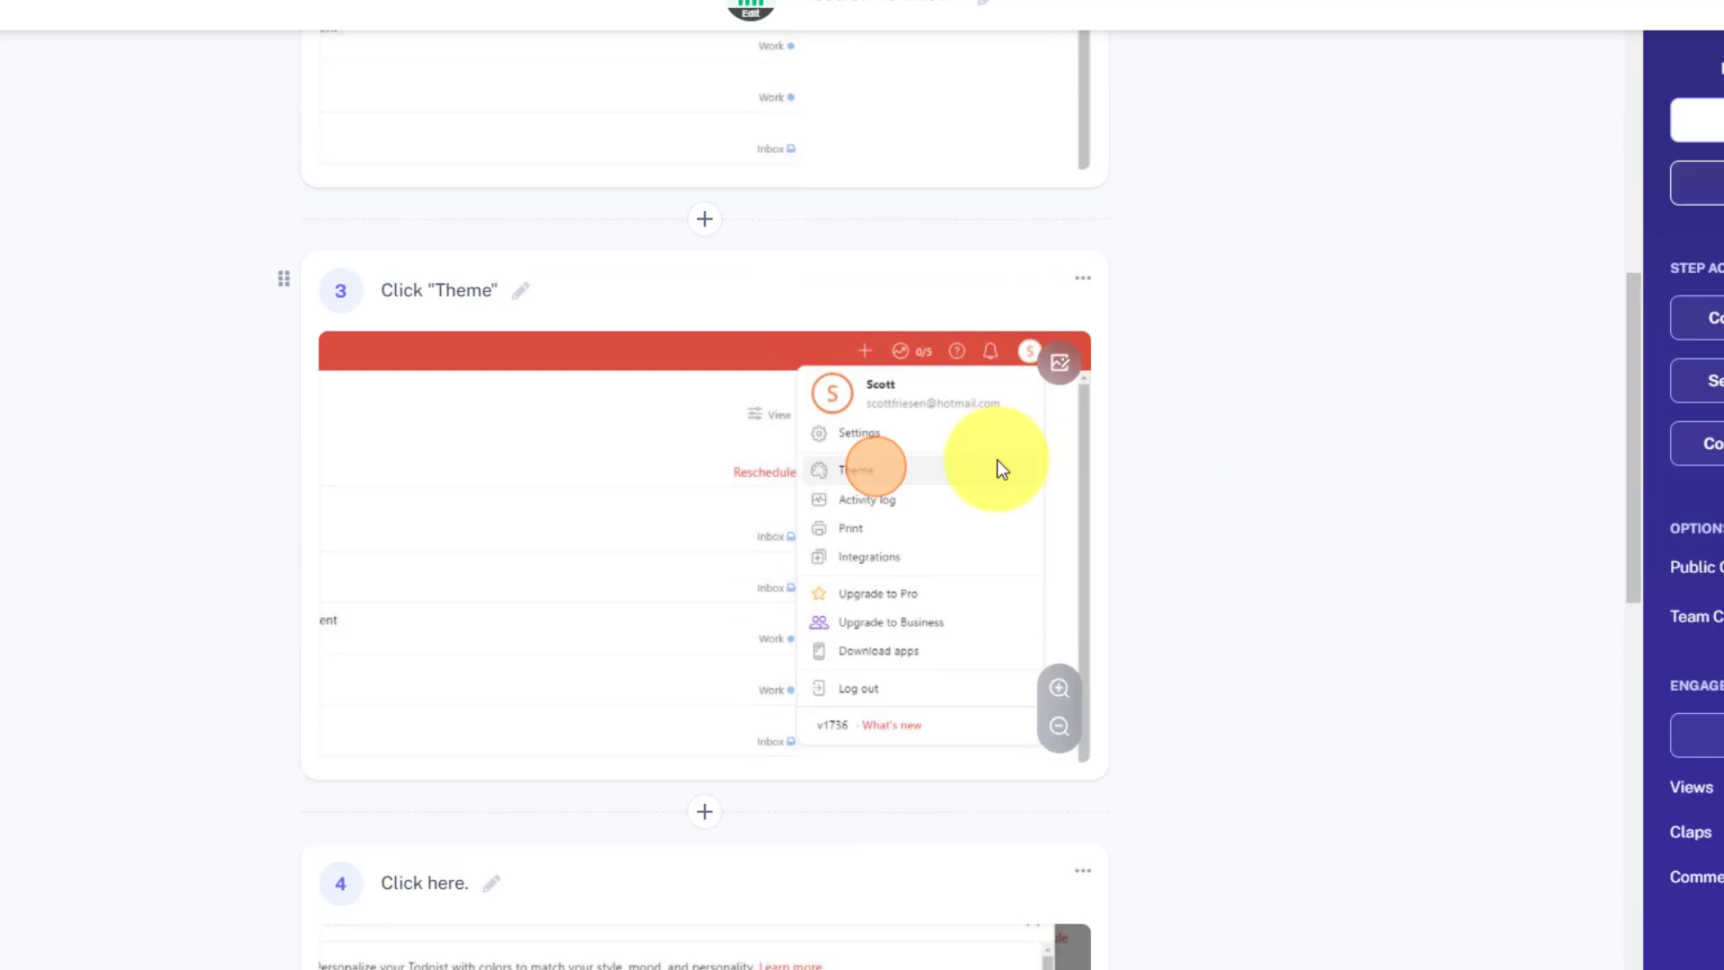
scroll(1354, 456, down, 7)
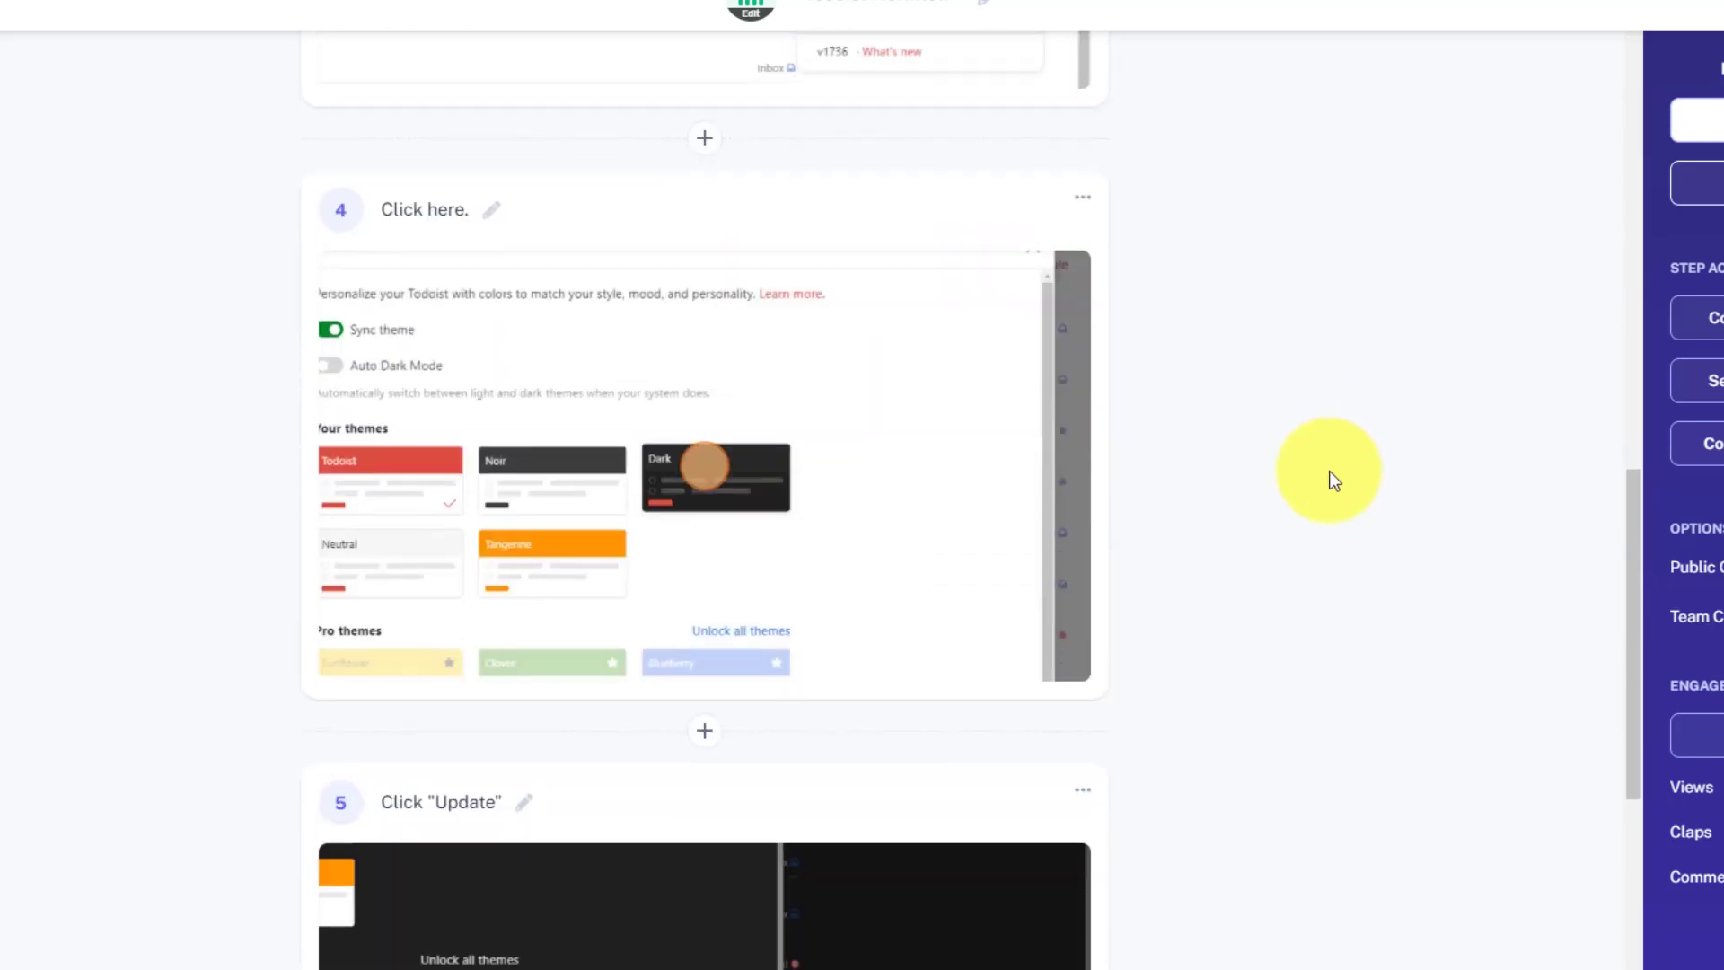
mouse_move(843, 498)
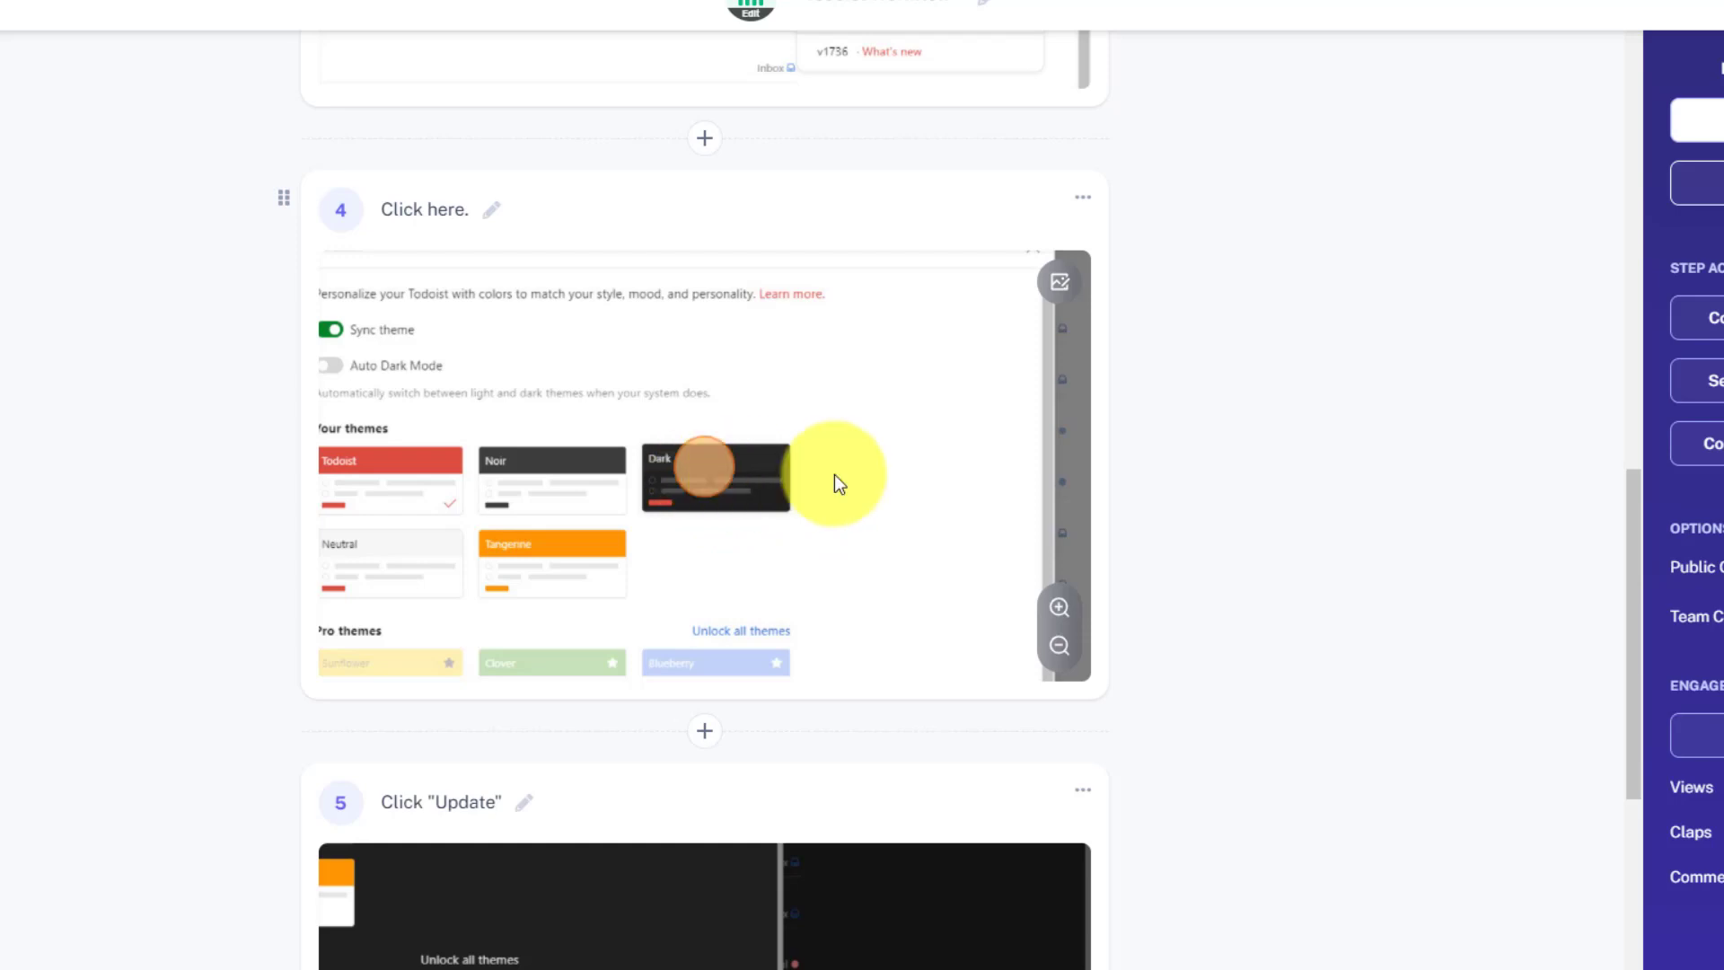
scroll(1320, 416, down, 7)
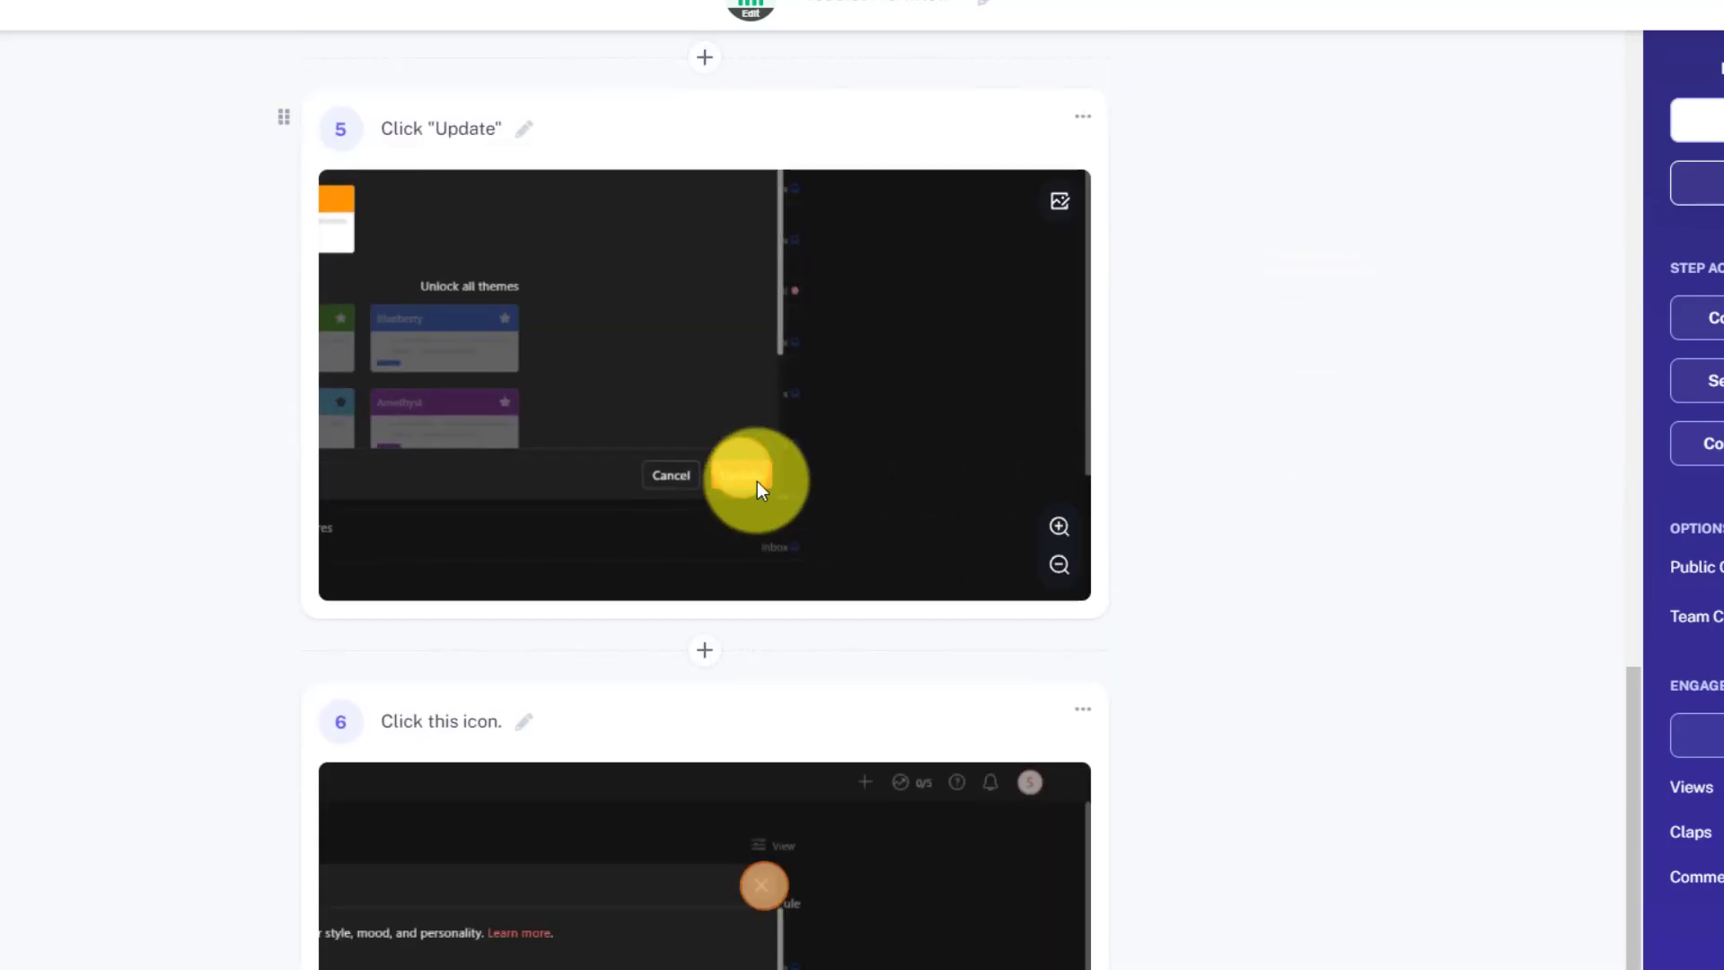
scroll(1309, 463, down, 3)
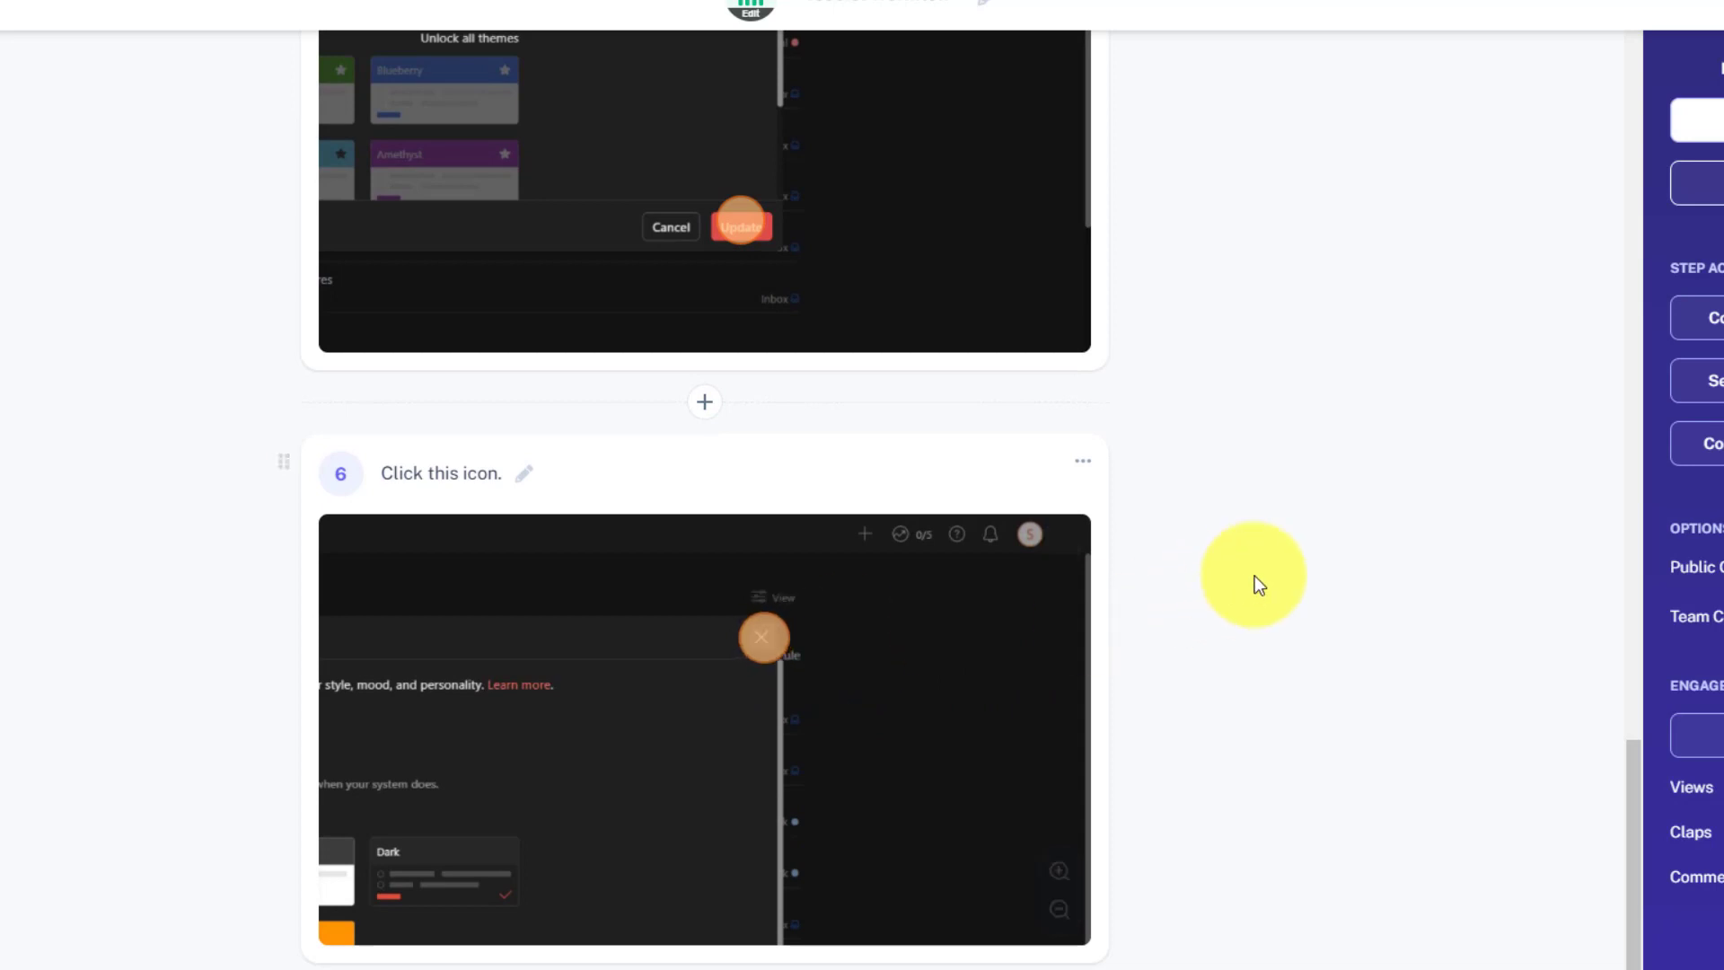
scroll(1294, 564, up, 18)
scroll(1293, 563, up, 9)
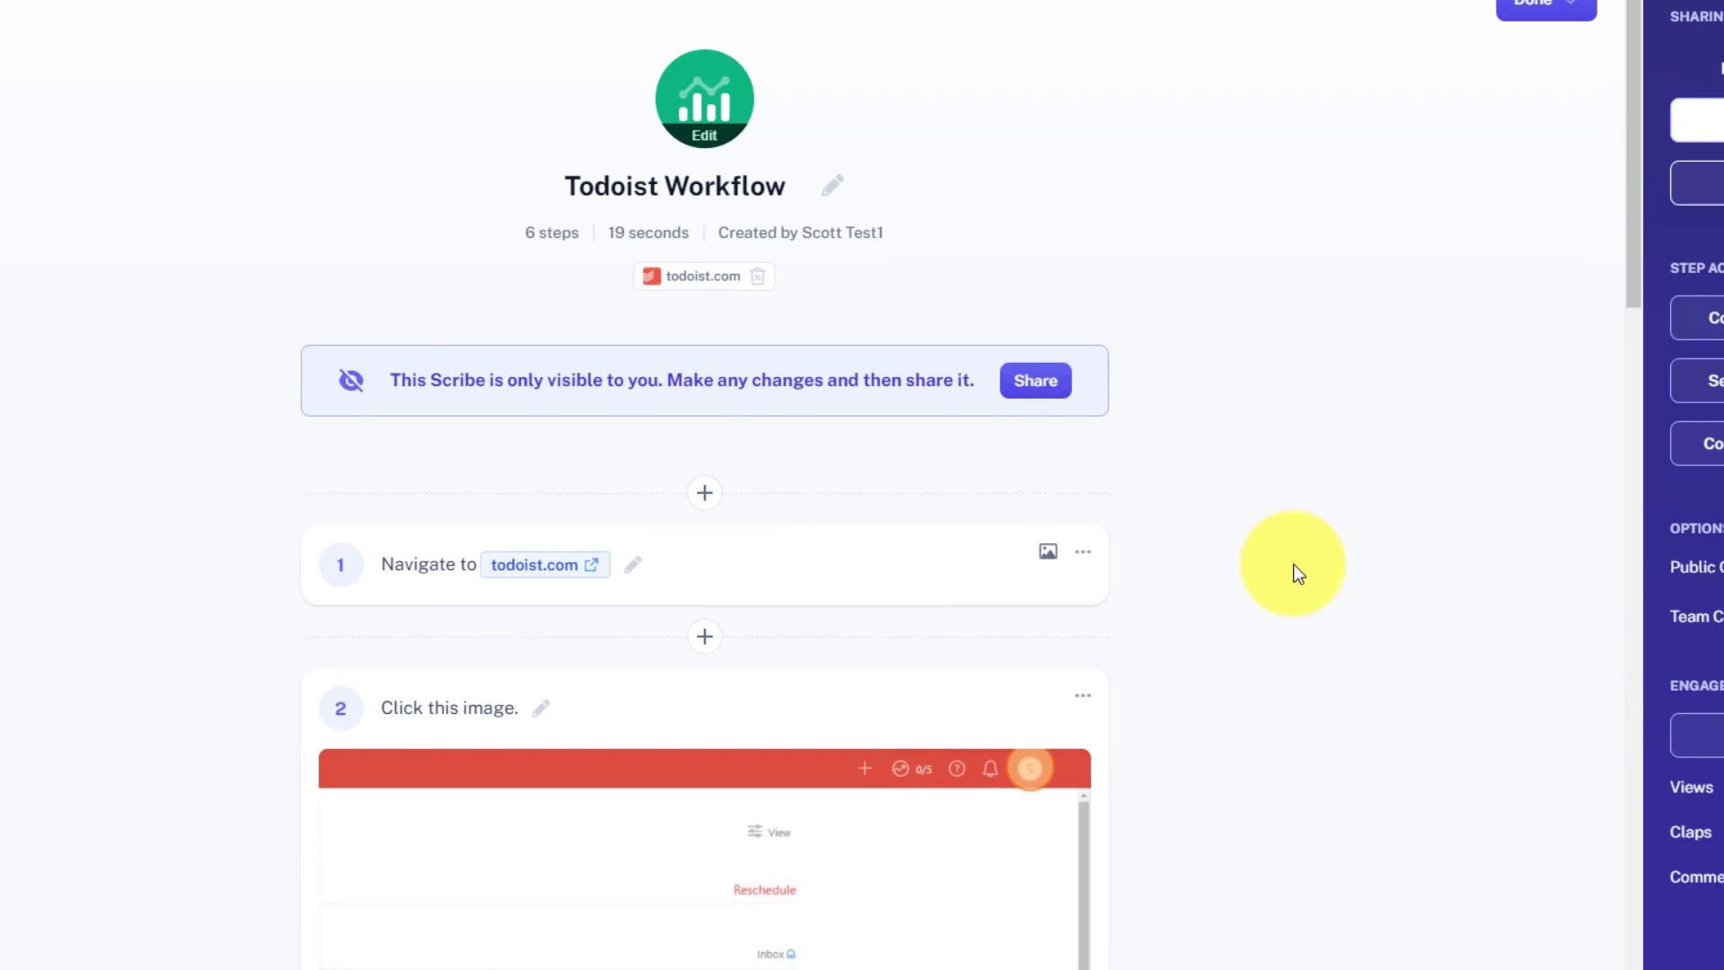
scroll(1296, 563, down, 6)
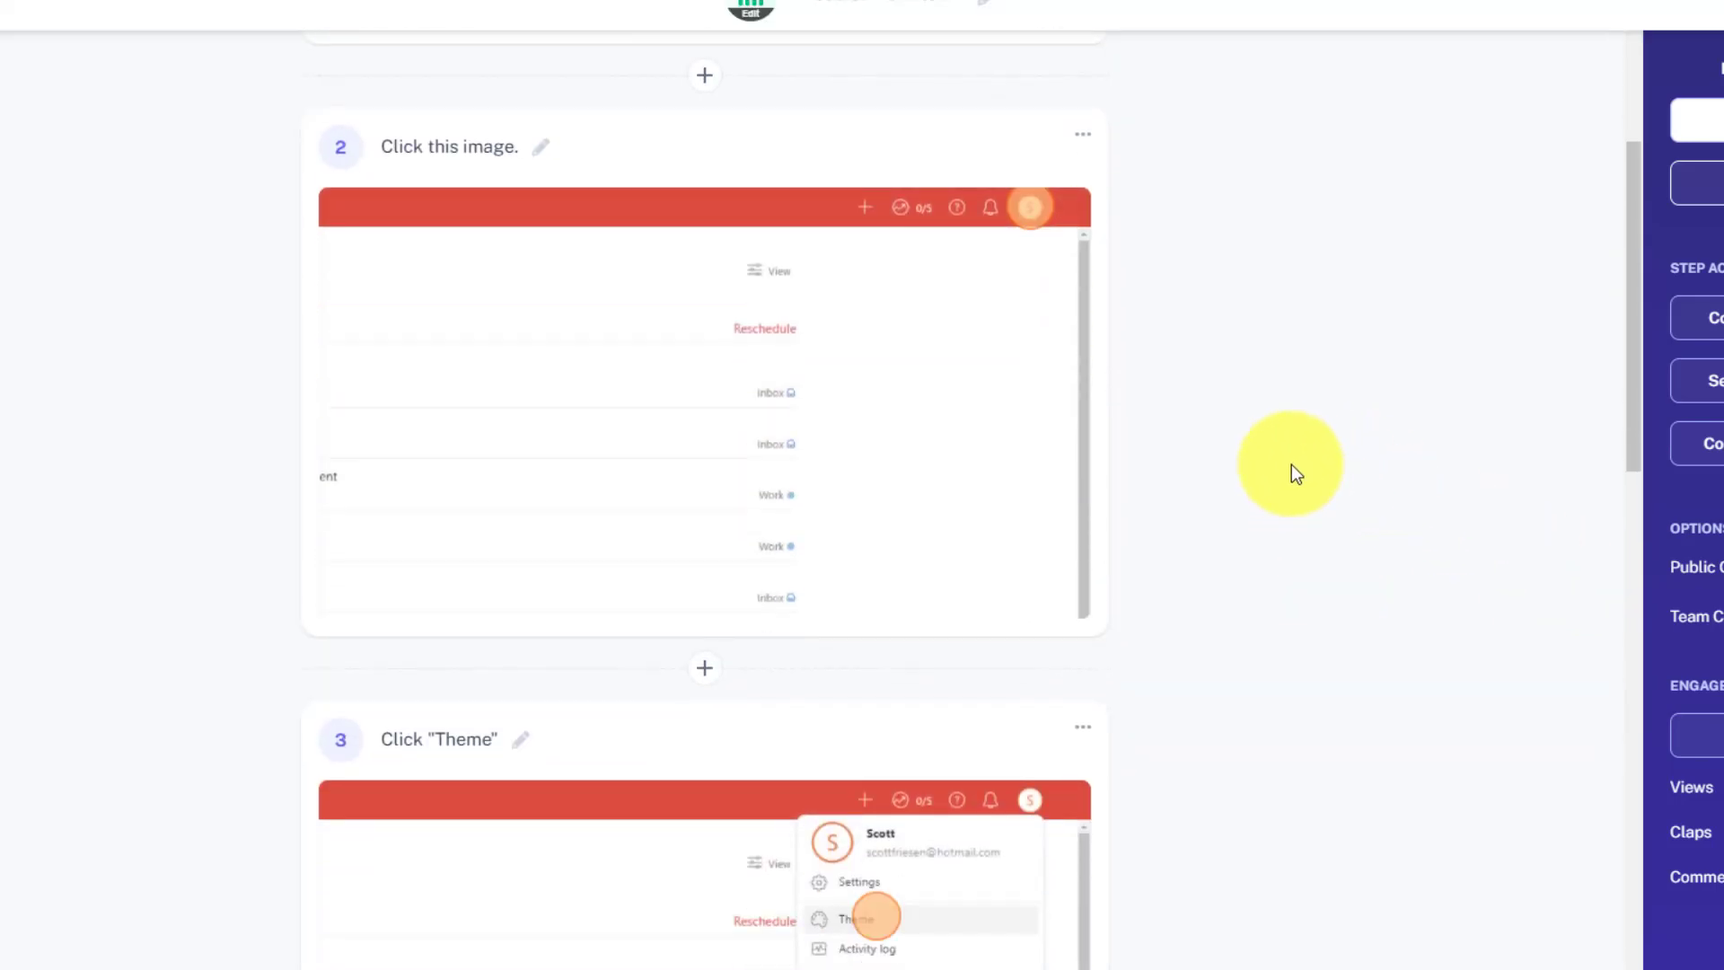
scroll(1292, 465, down, 8)
scroll(1292, 465, up, 2)
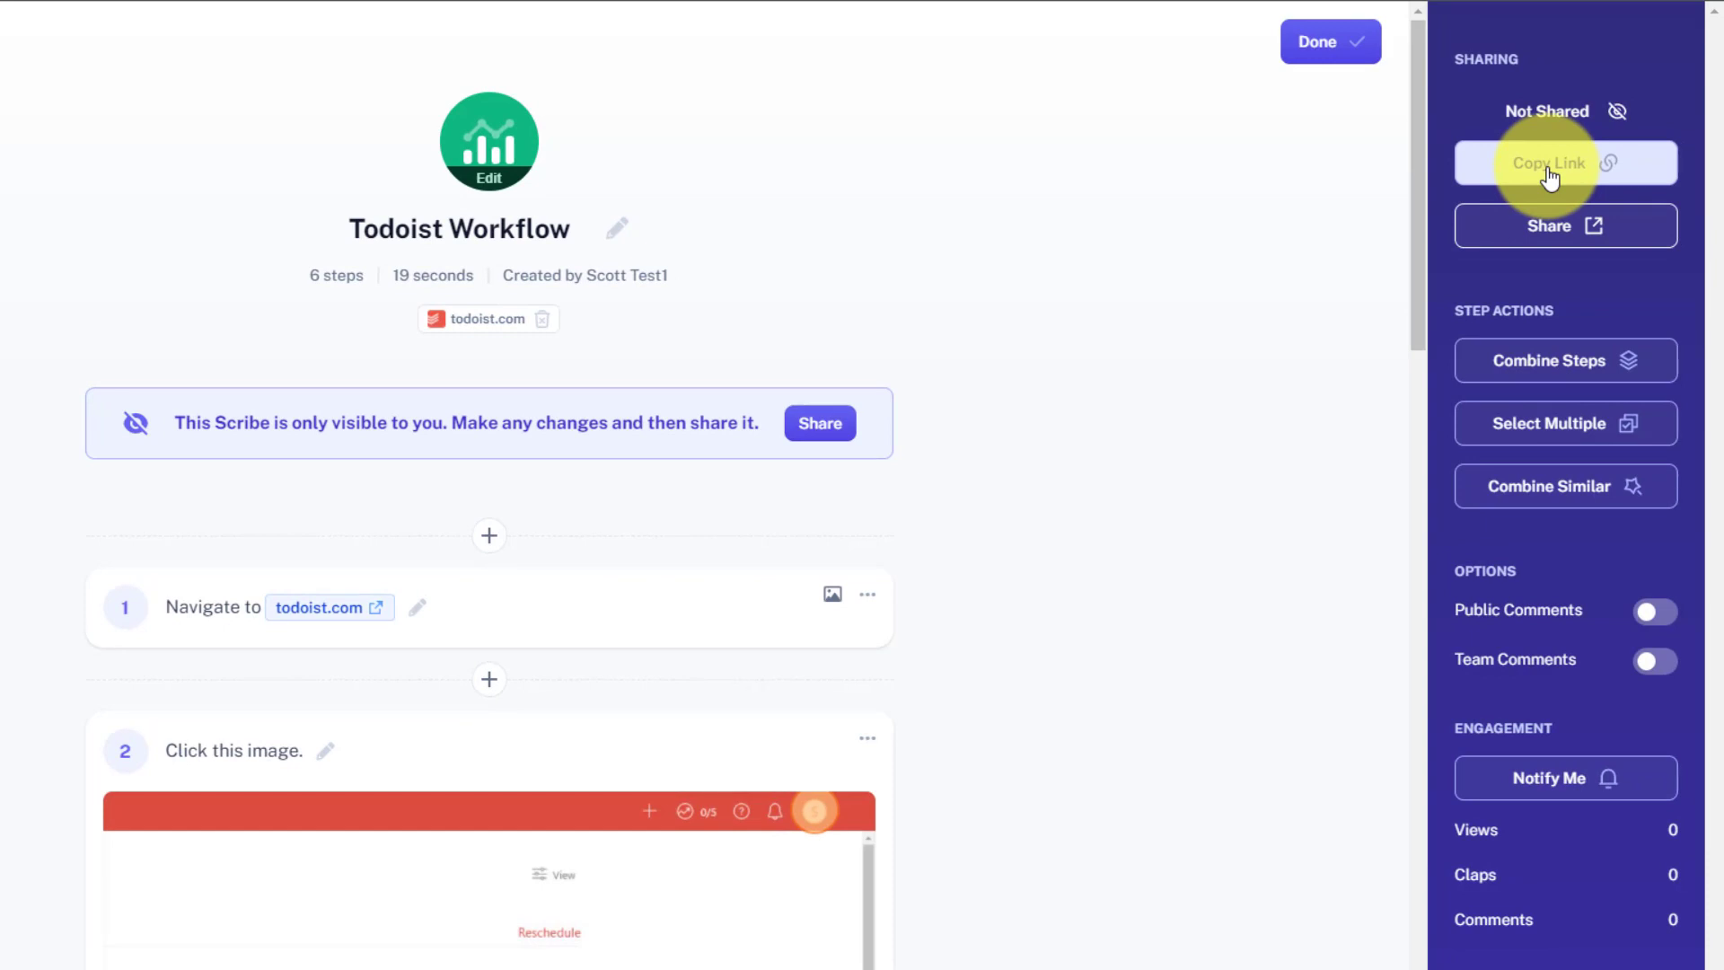
click(1551, 225)
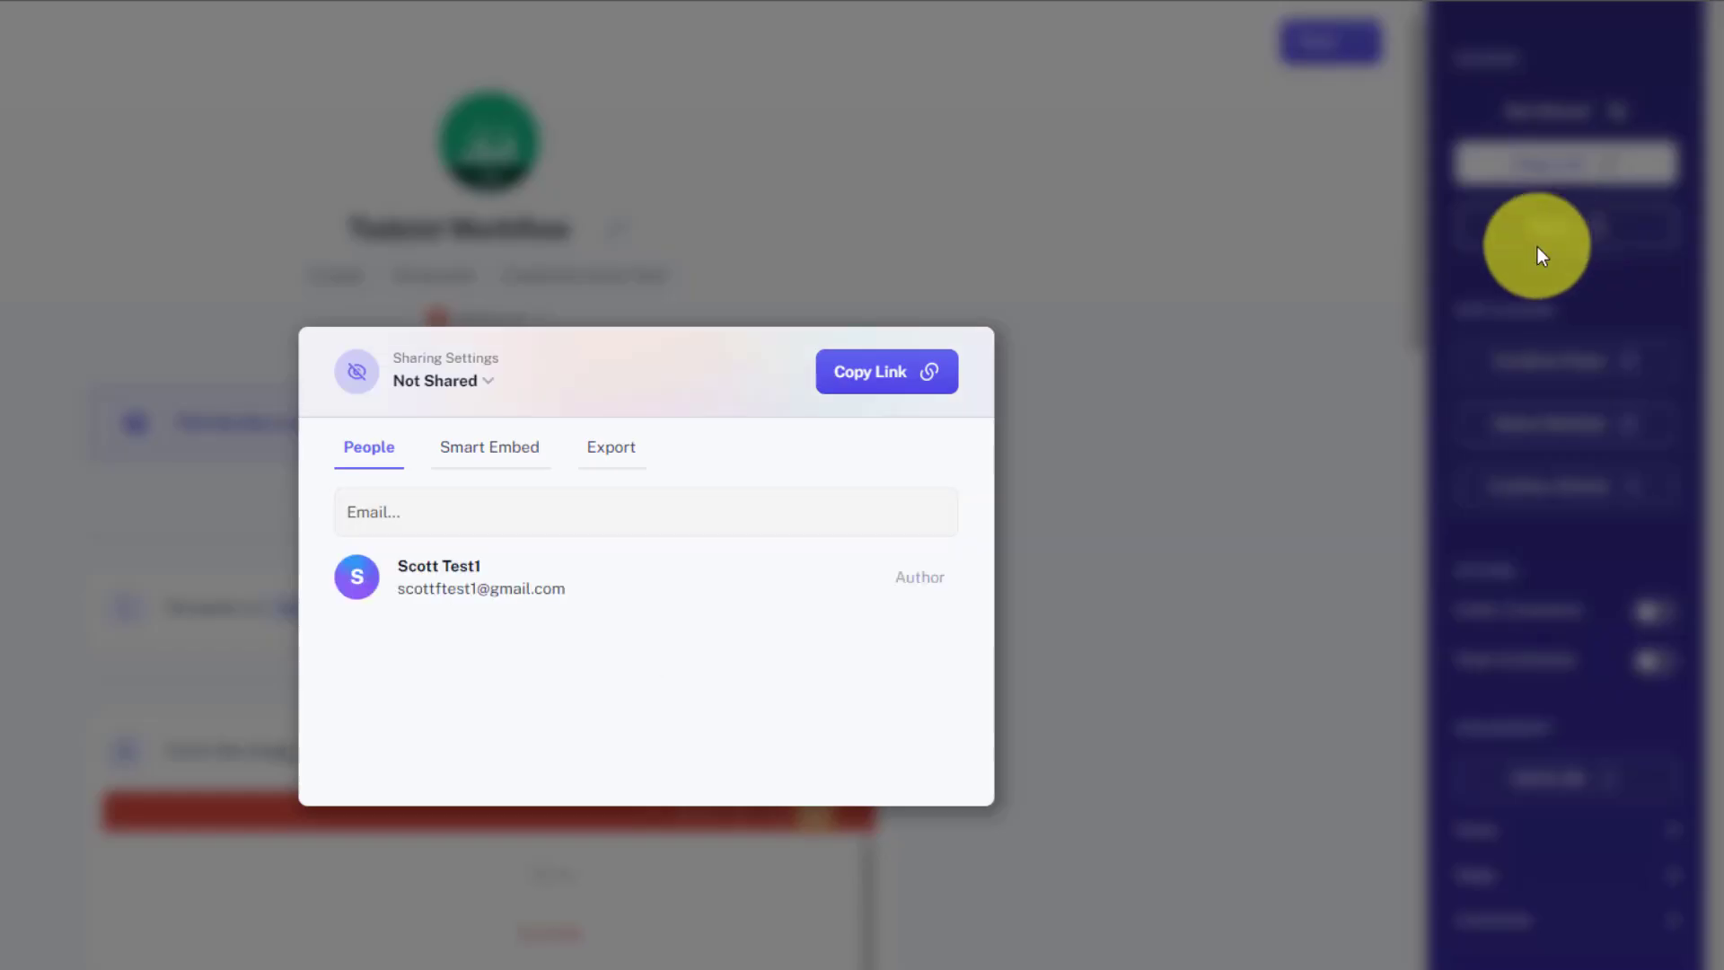
click(610, 449)
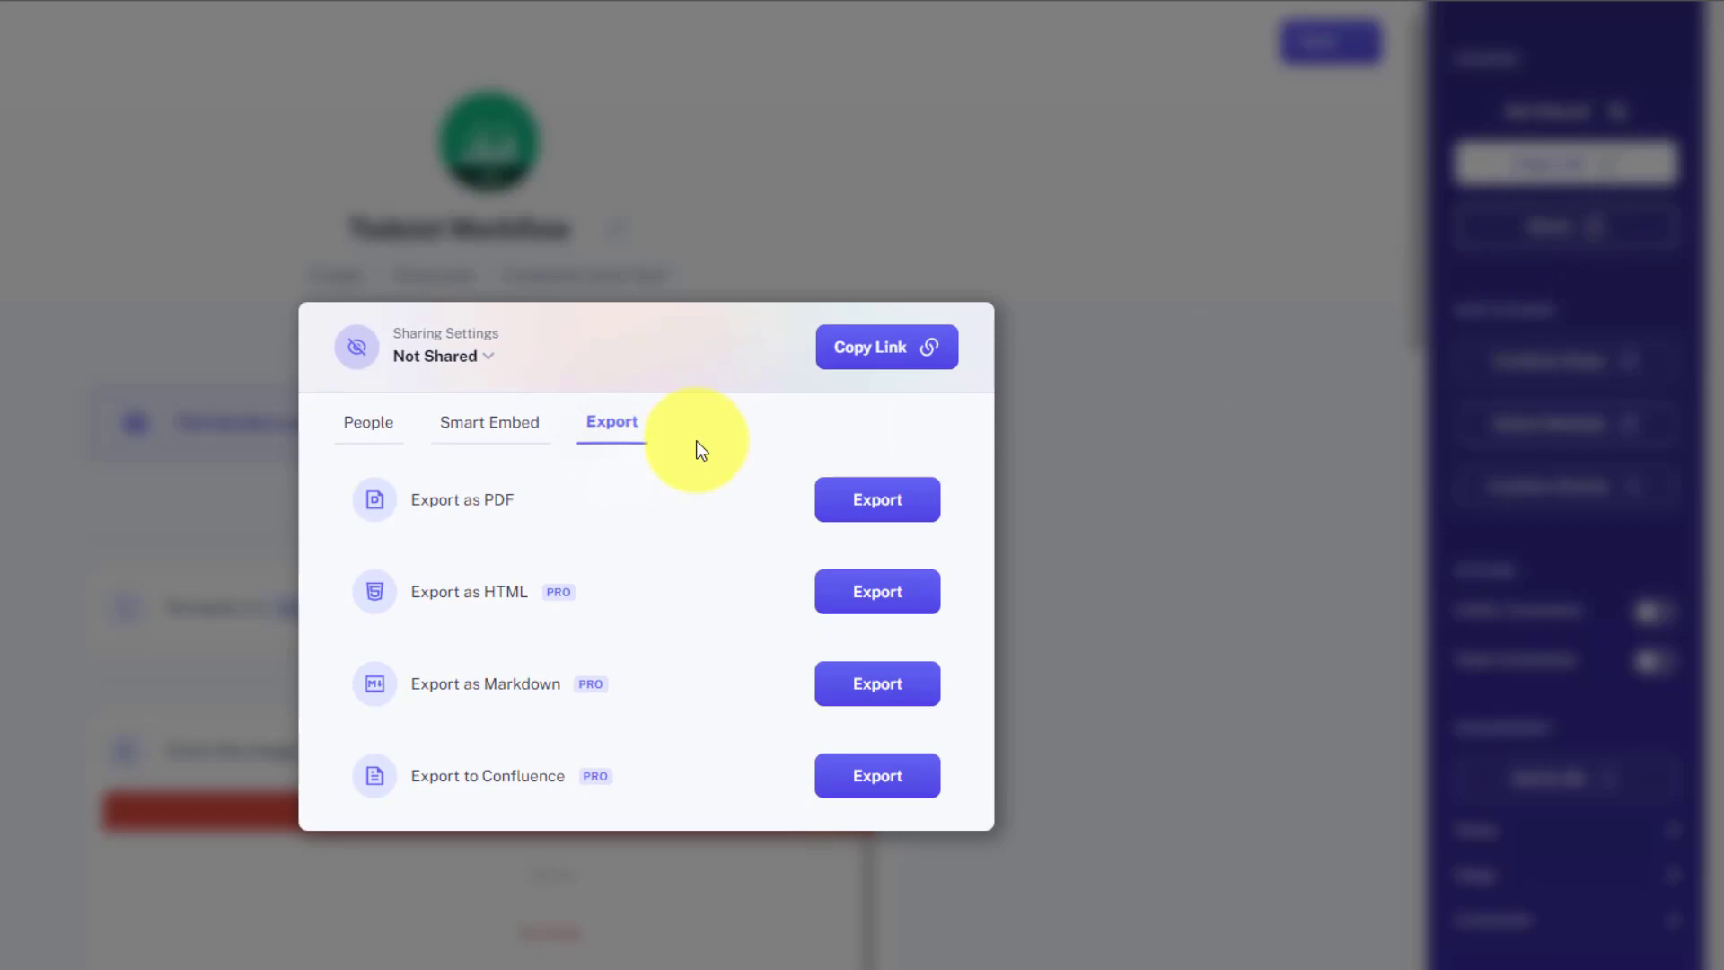
click(1080, 391)
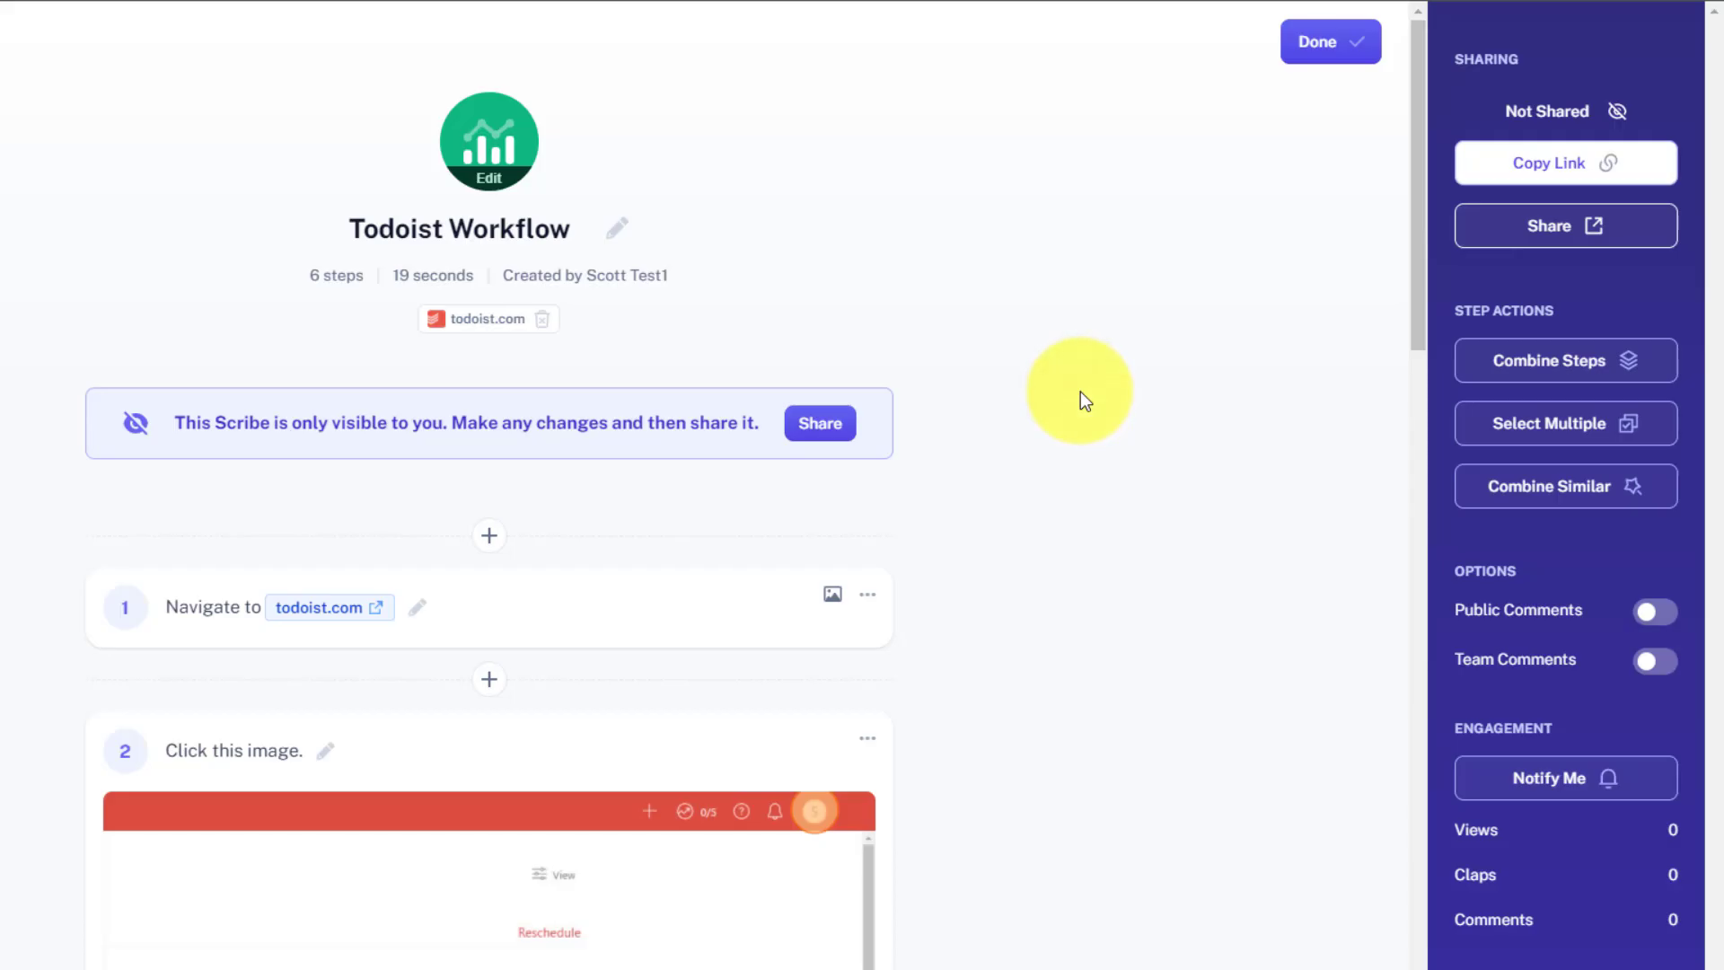
scroll(1080, 392, down, 5)
scroll(485, 542, down, 2)
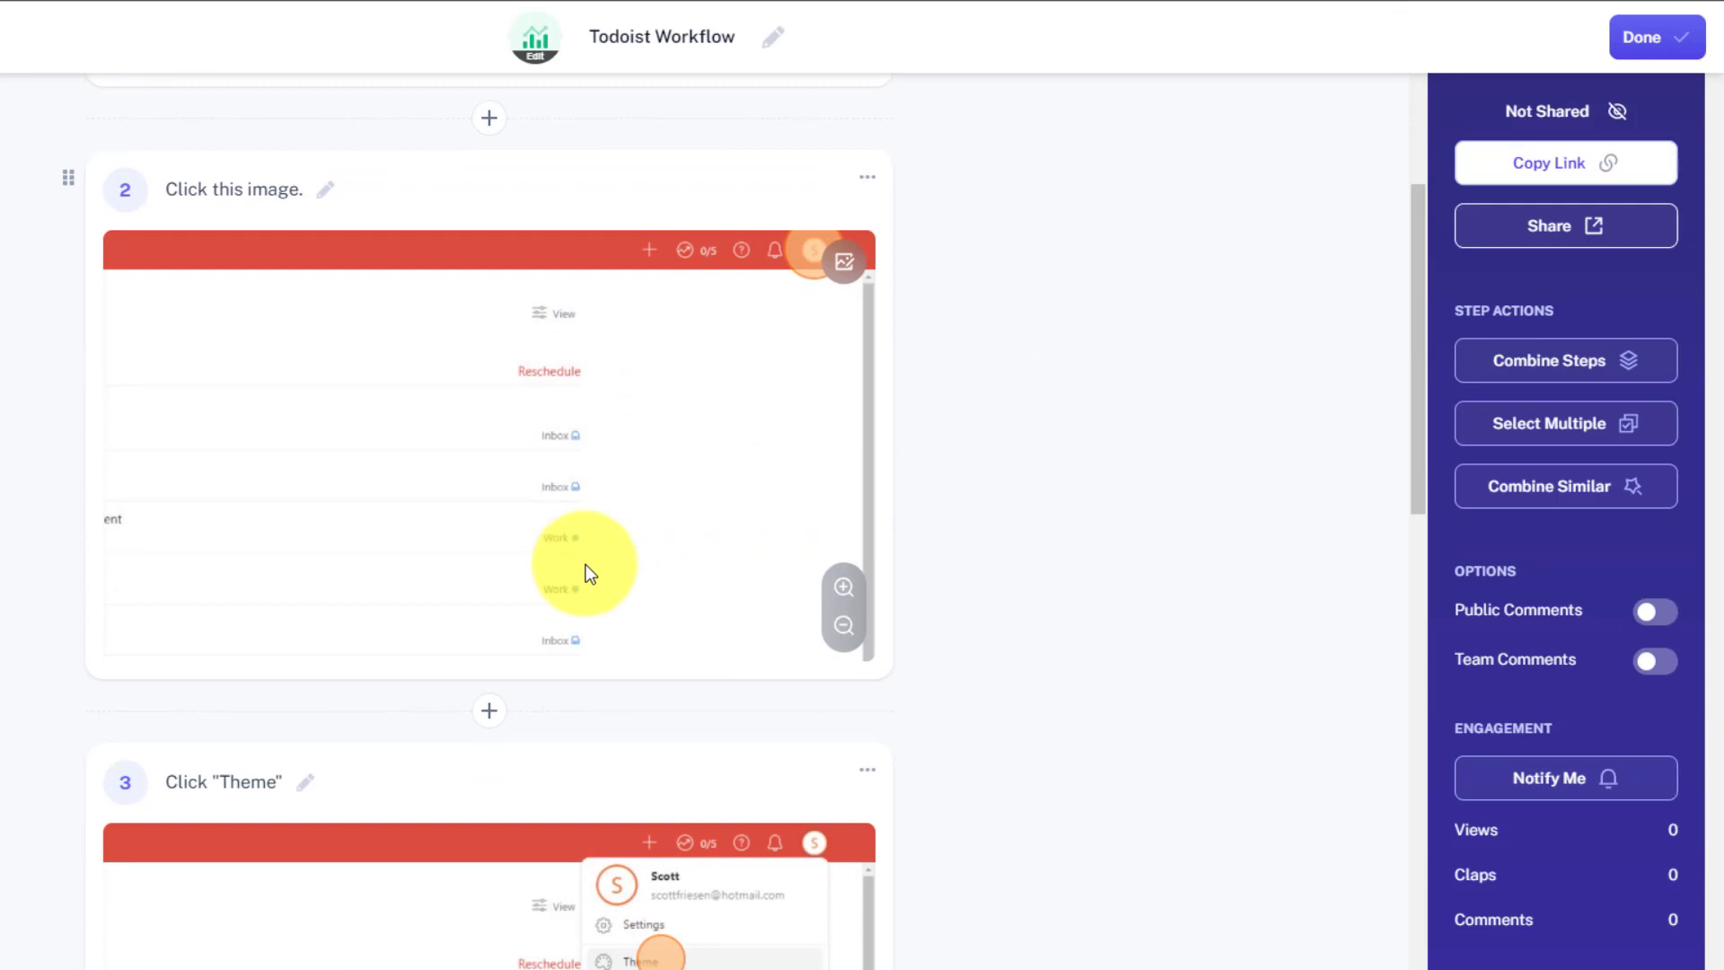
Step: Retitle step 2 as 'Click this on your account profile.'
scroll(583, 558, up, 4)
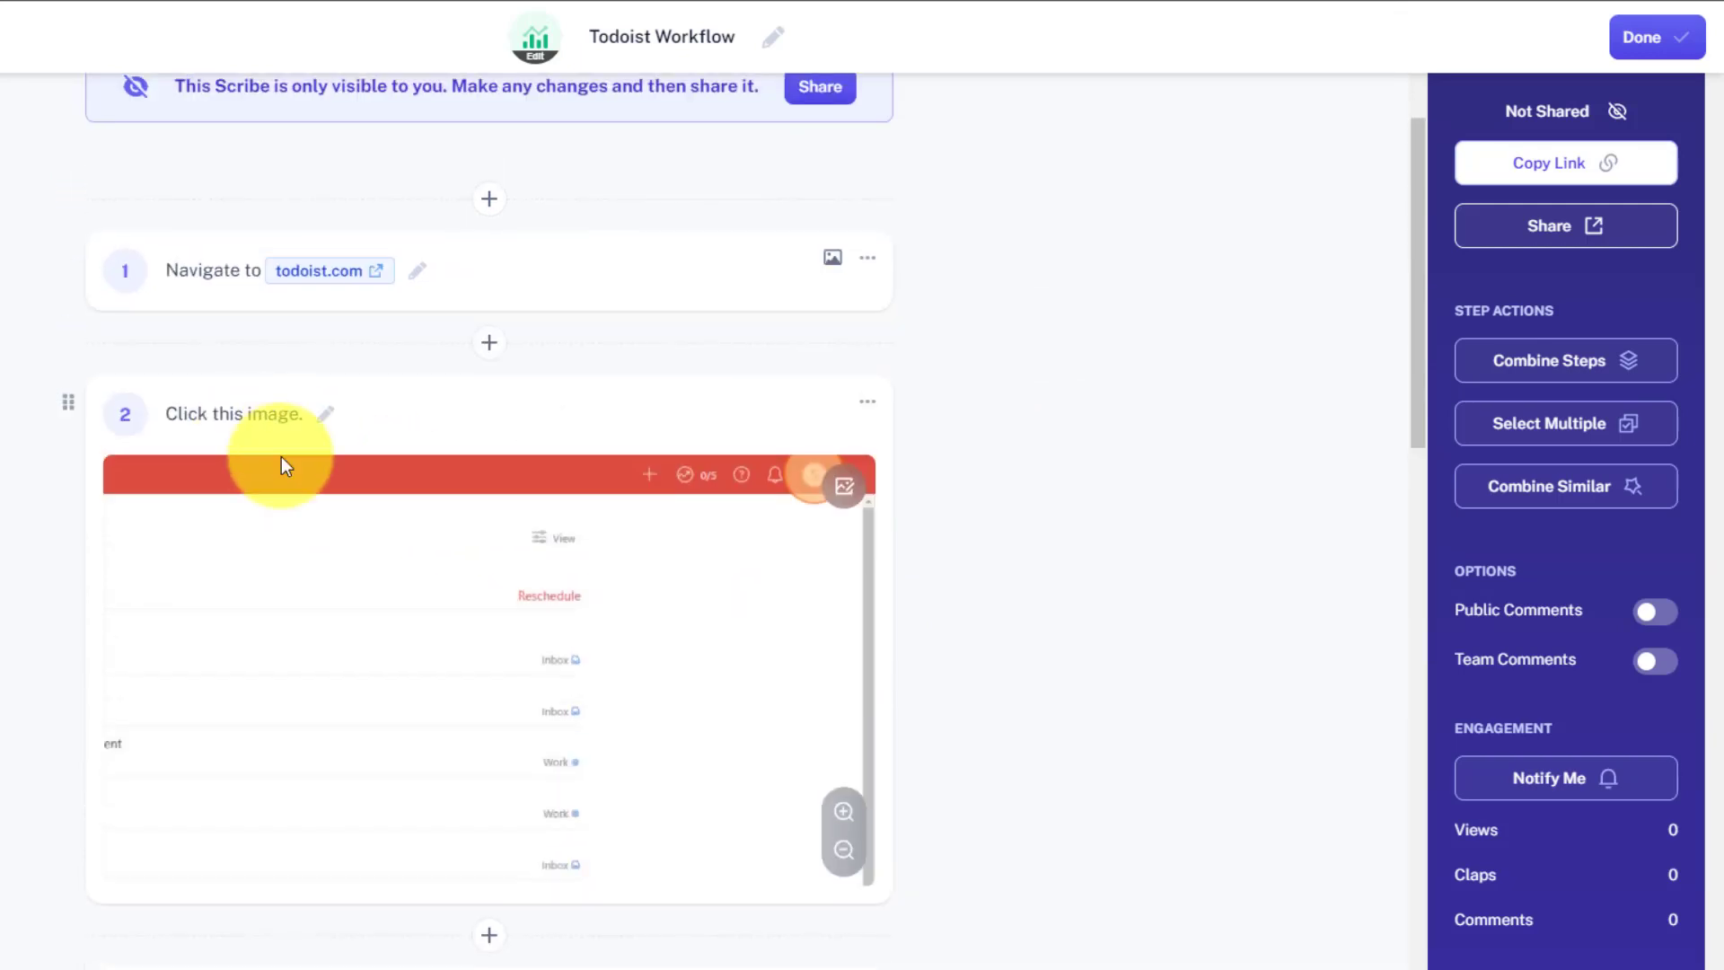
click(328, 423)
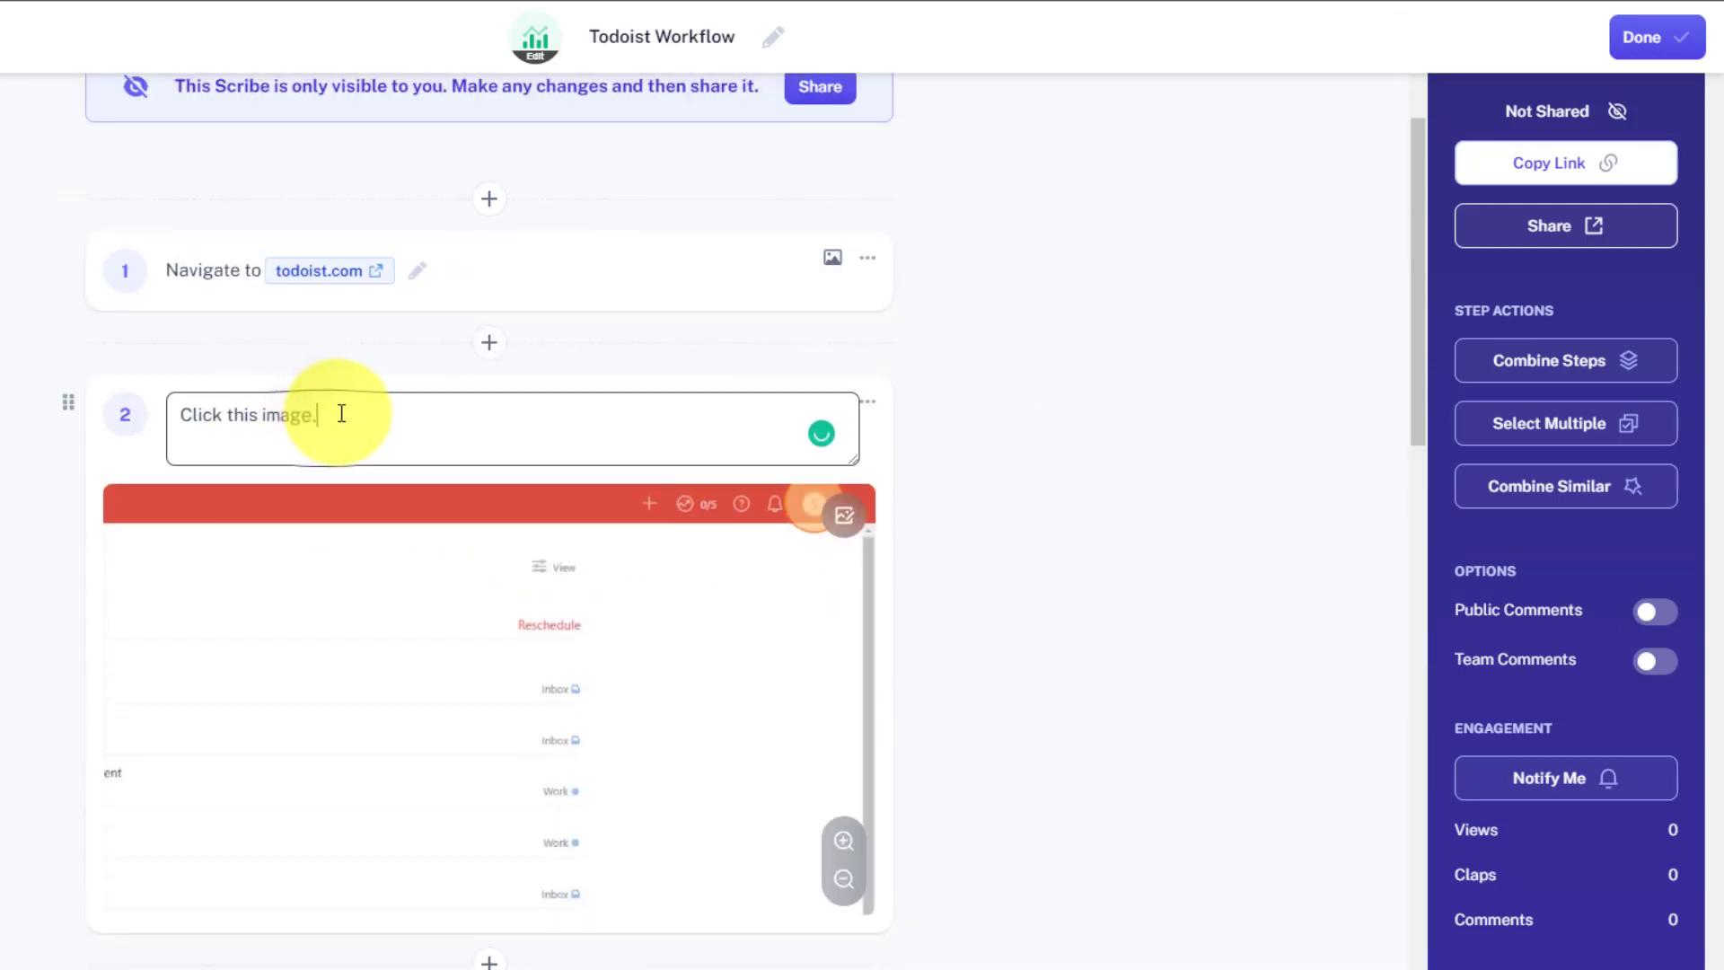
key(BackSpace)
key(BackSpace)
key(BackSpace)
key(BackSpace)
key(BackSpace)
key(BackSpace)
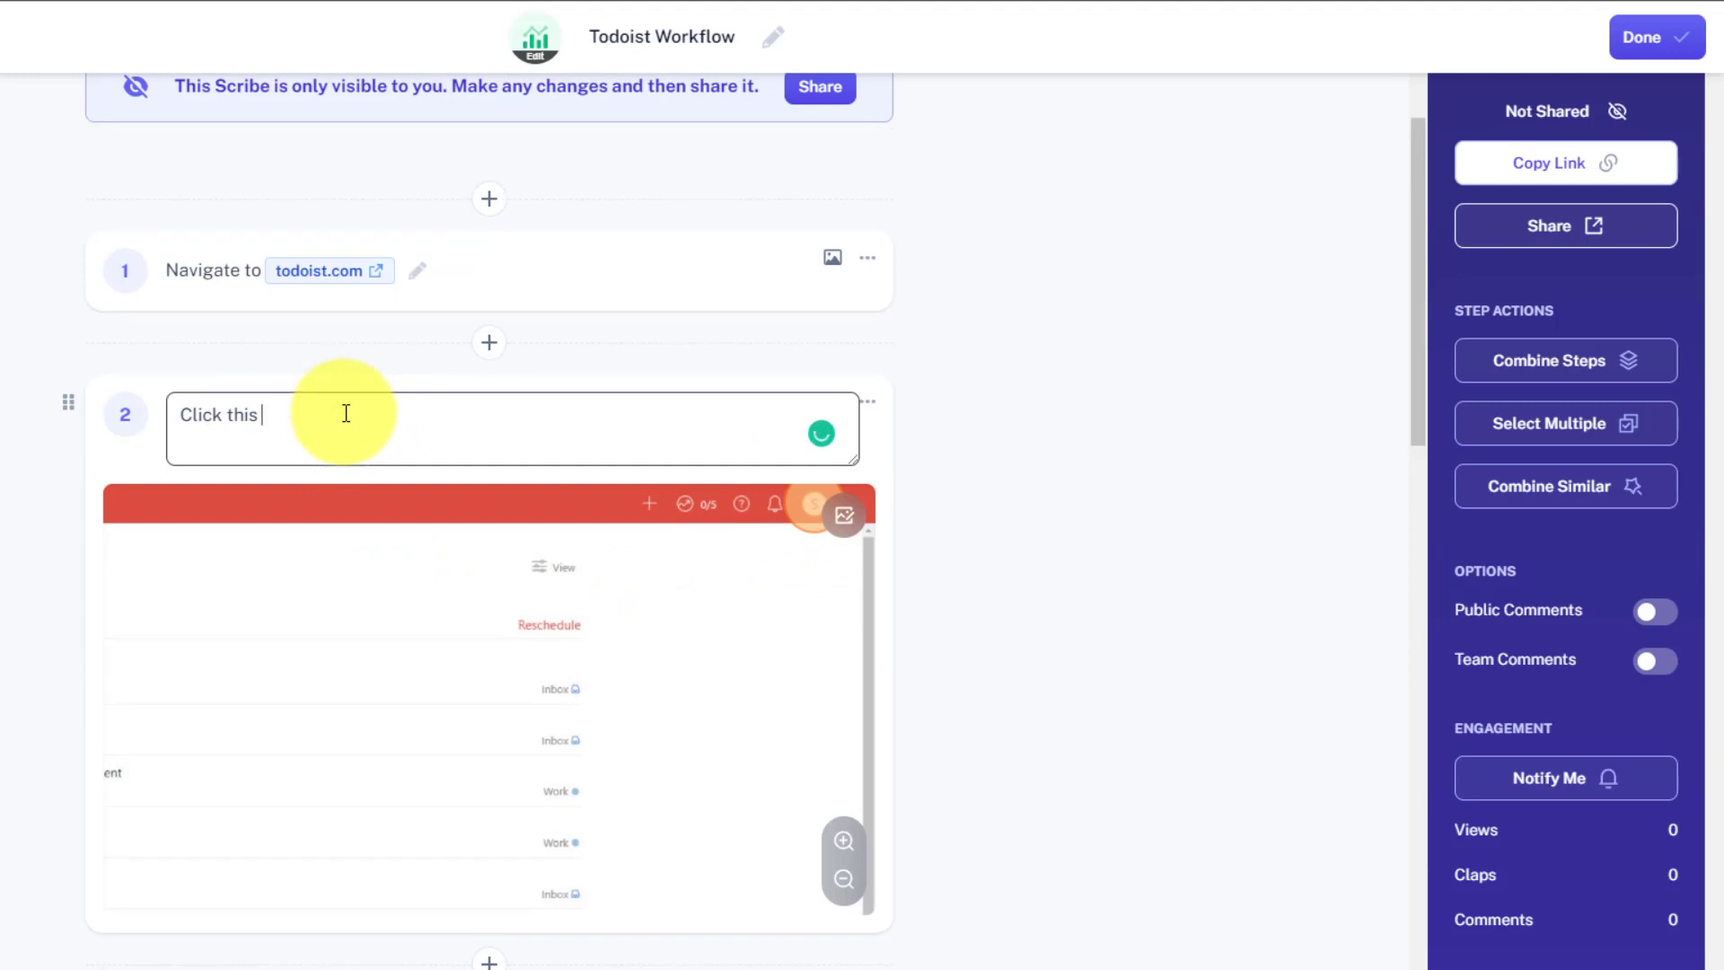
text(on your account profile.)
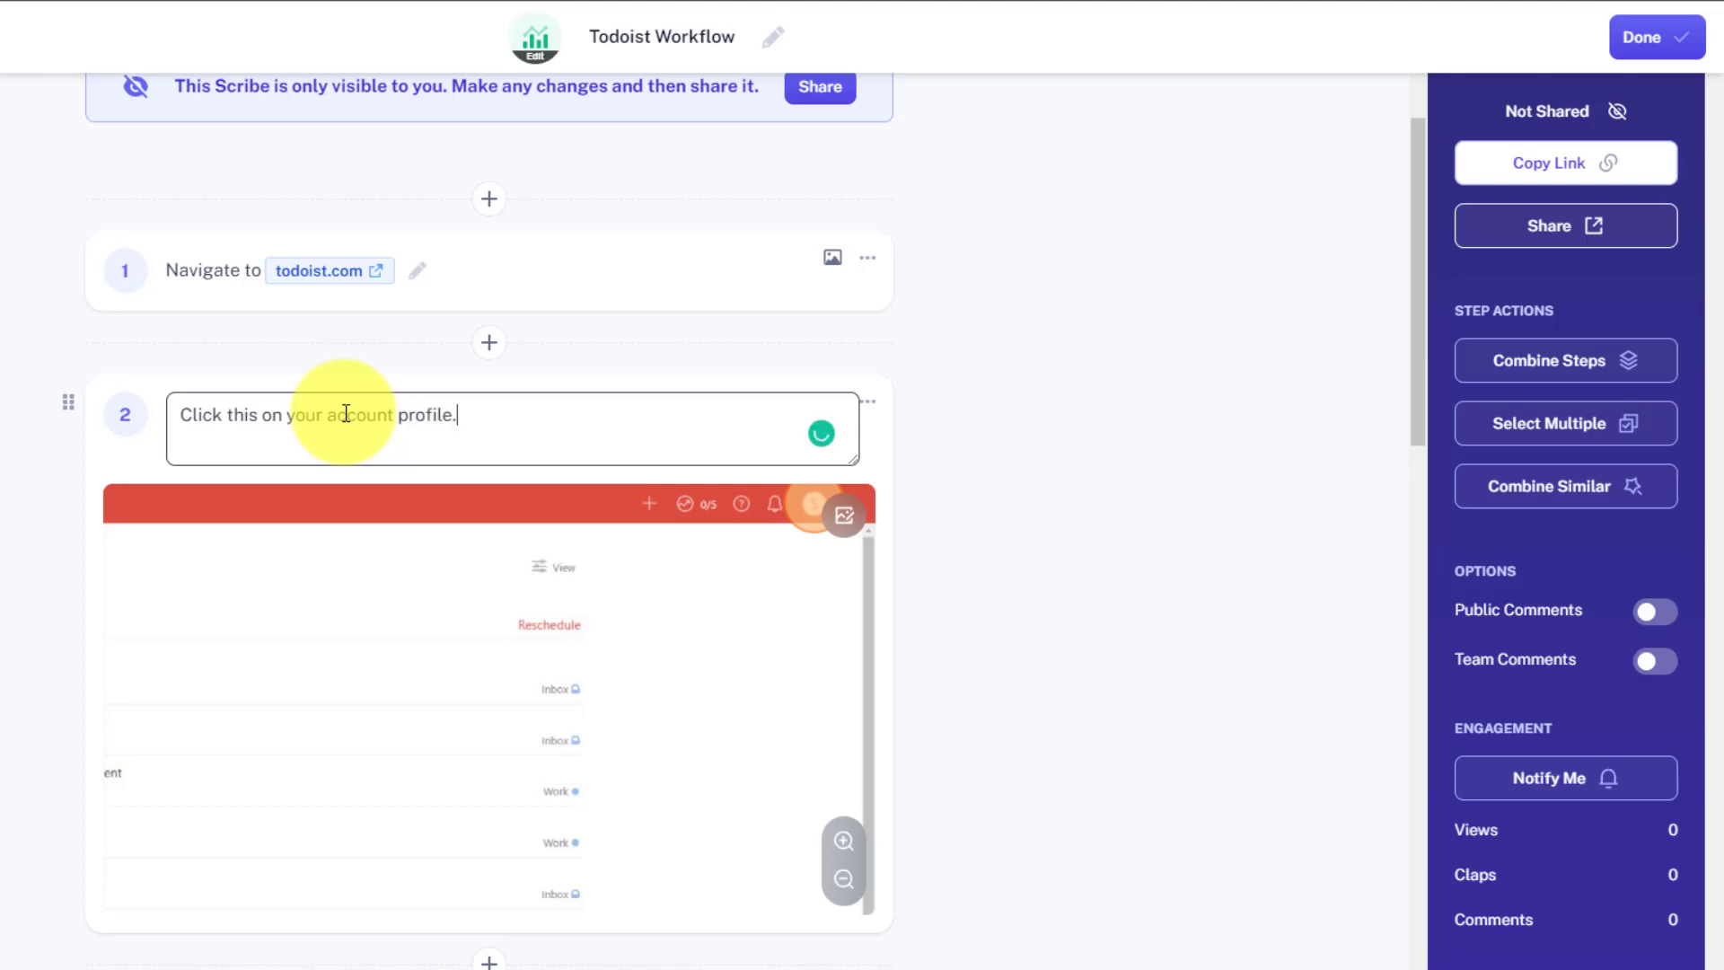
click(1042, 410)
Step: Delete a redundant step near the end of the guide and confirm the deletion
scroll(1031, 418, down, 20)
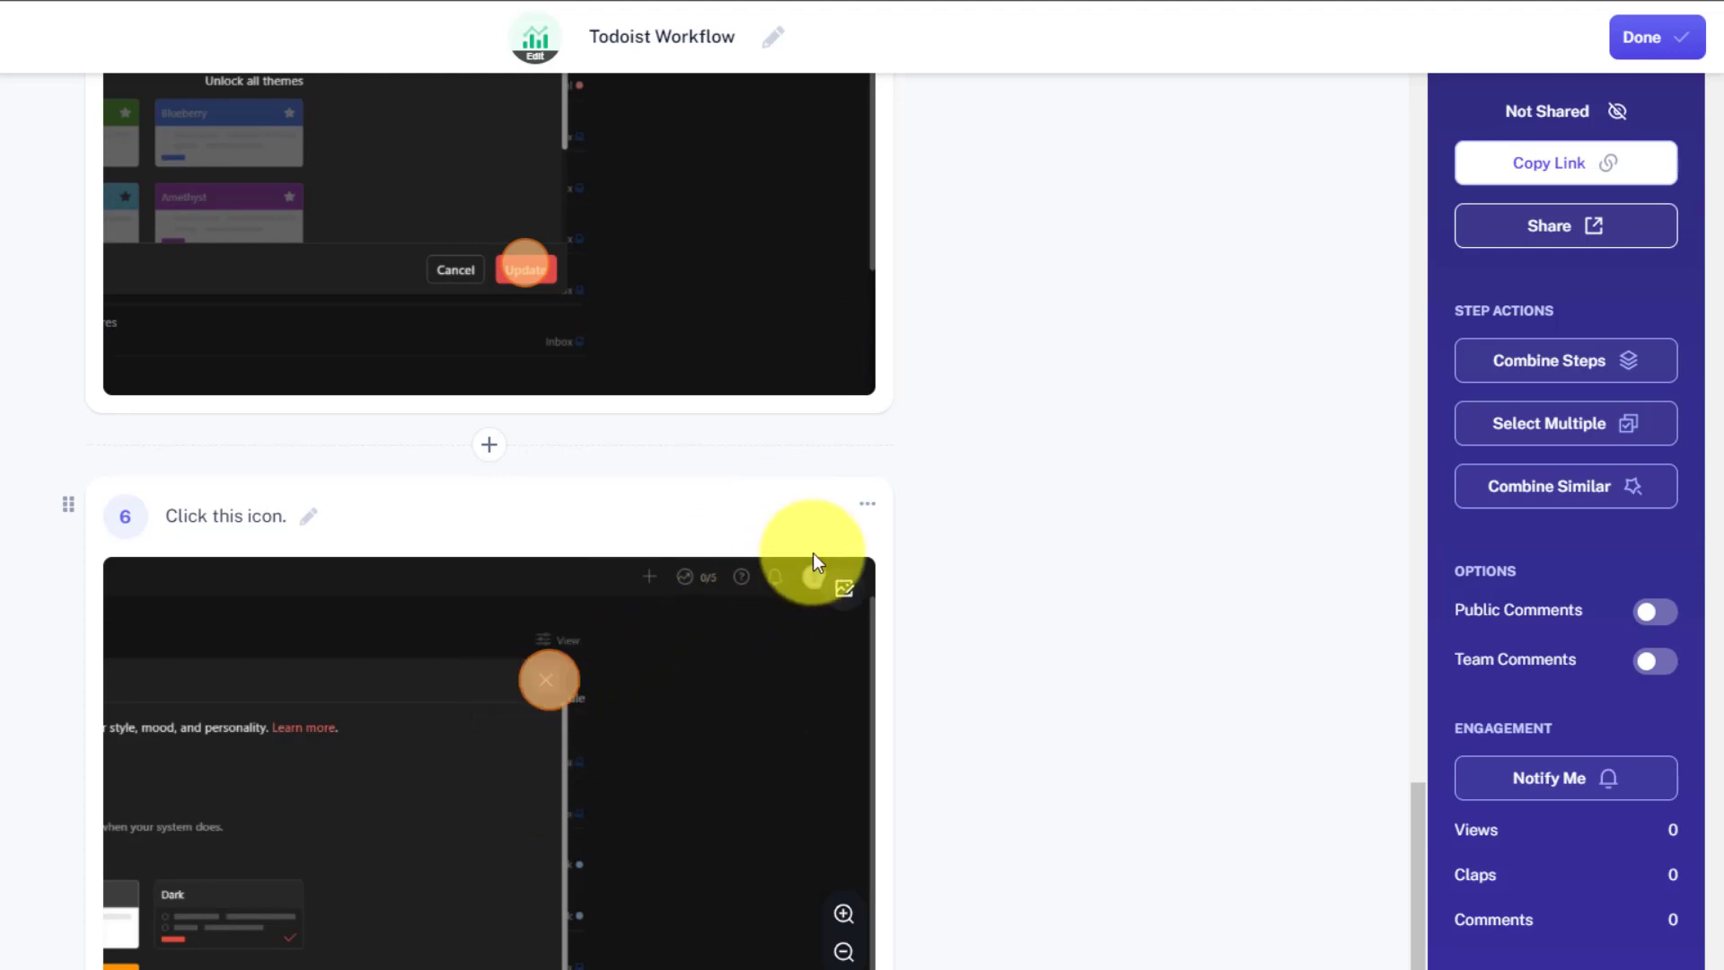
click(868, 505)
click(923, 550)
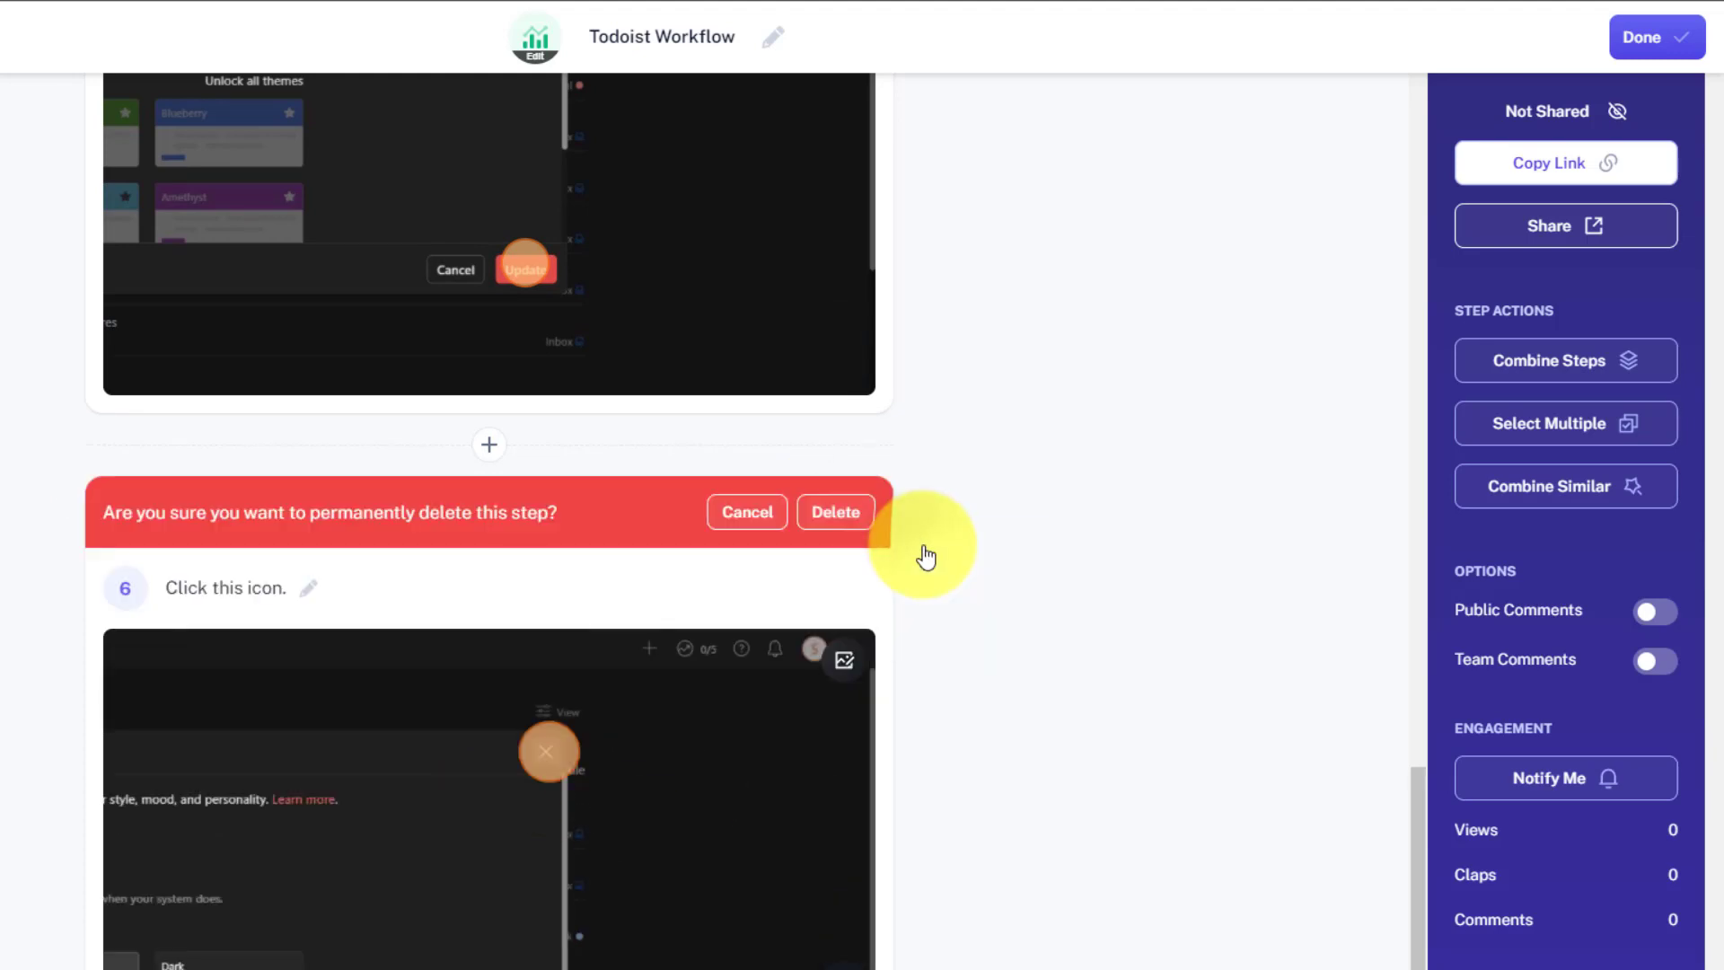
click(833, 512)
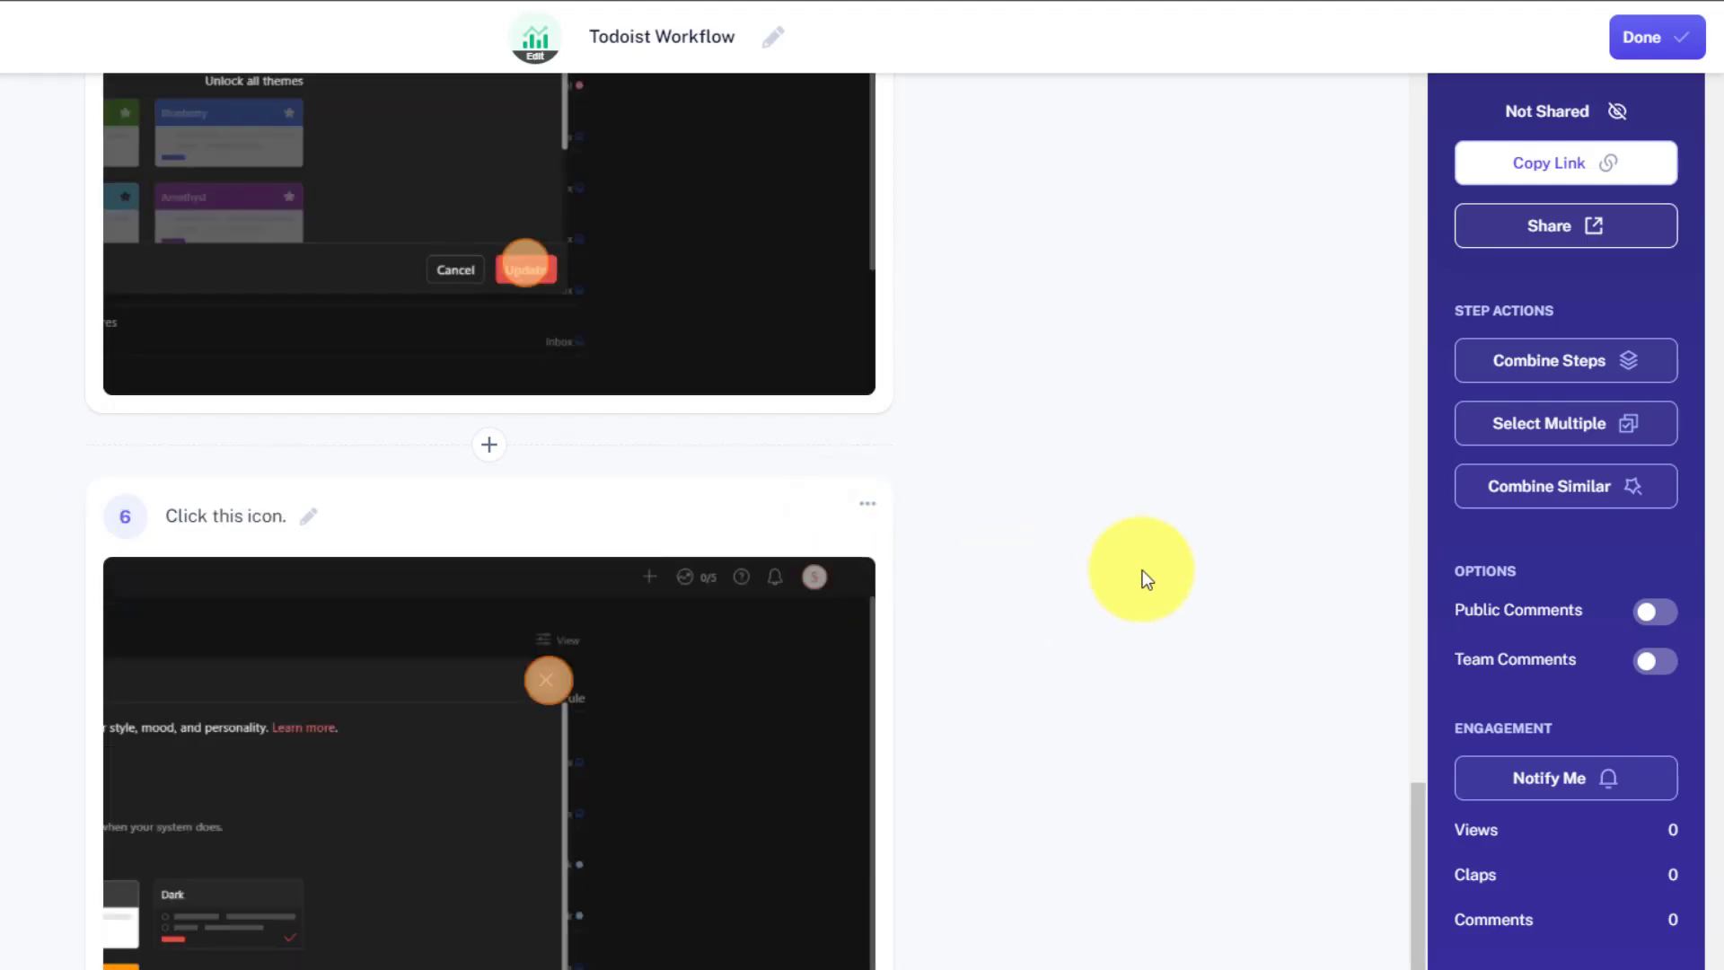
scroll(1142, 570, up, 20)
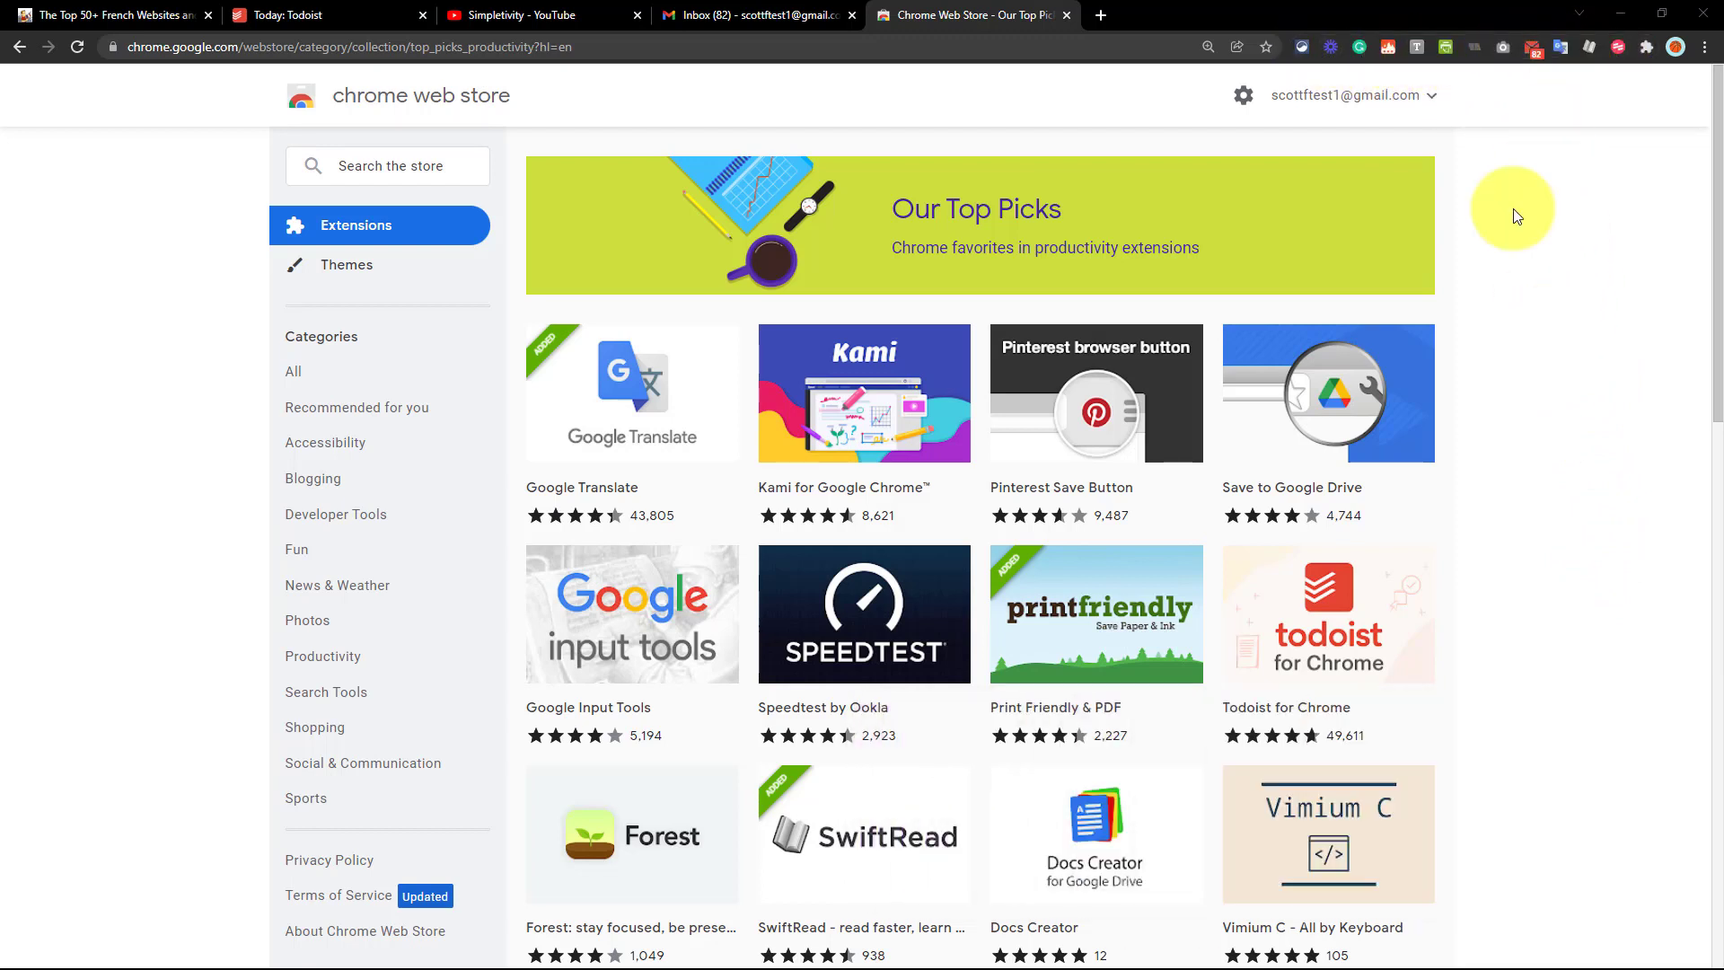
Step: Open a Papier note in a new tab and place the cursor under Notes
click(1102, 15)
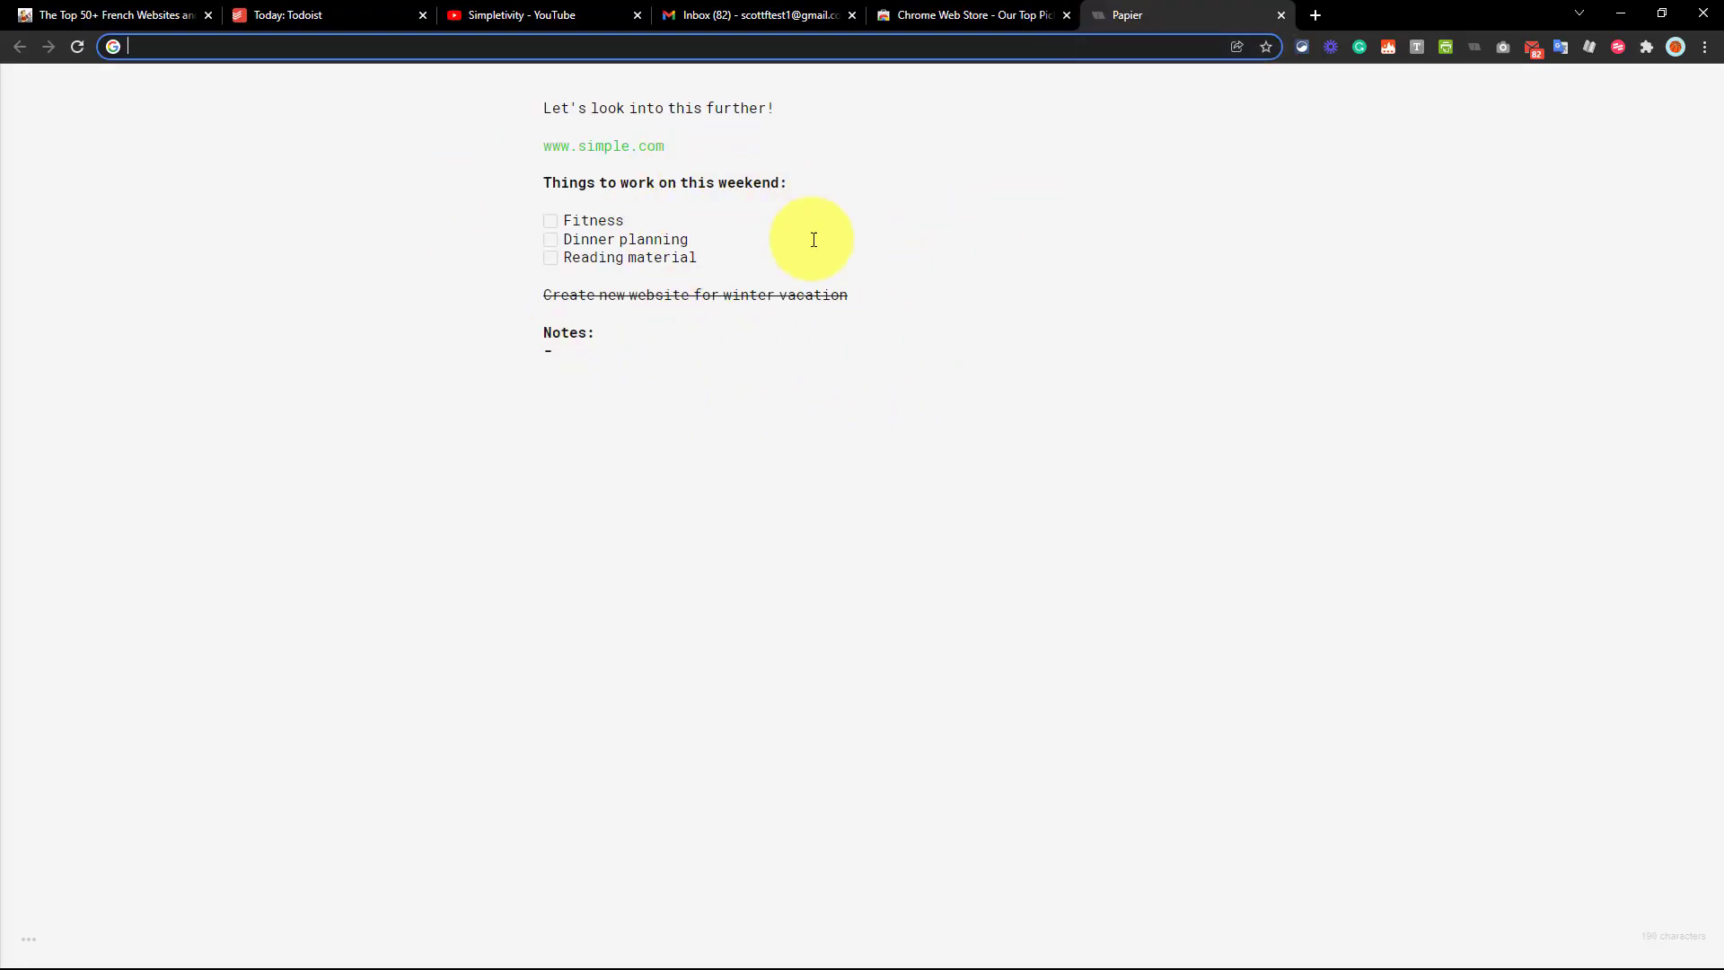
click(621, 353)
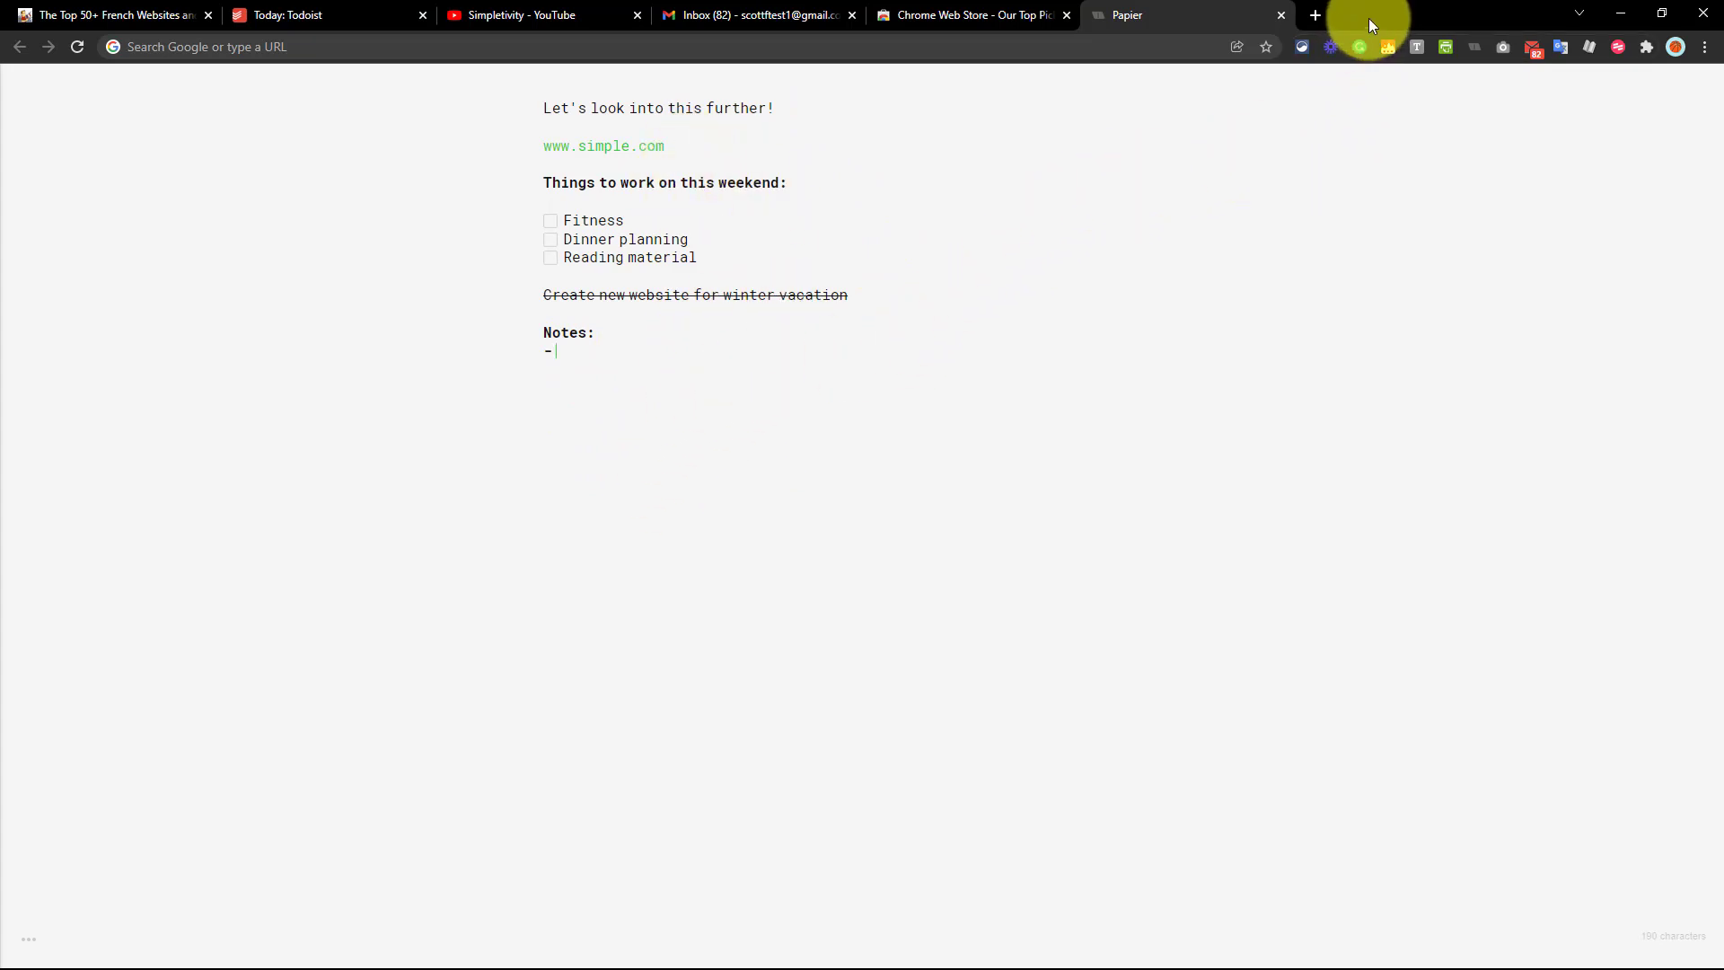
click(1280, 17)
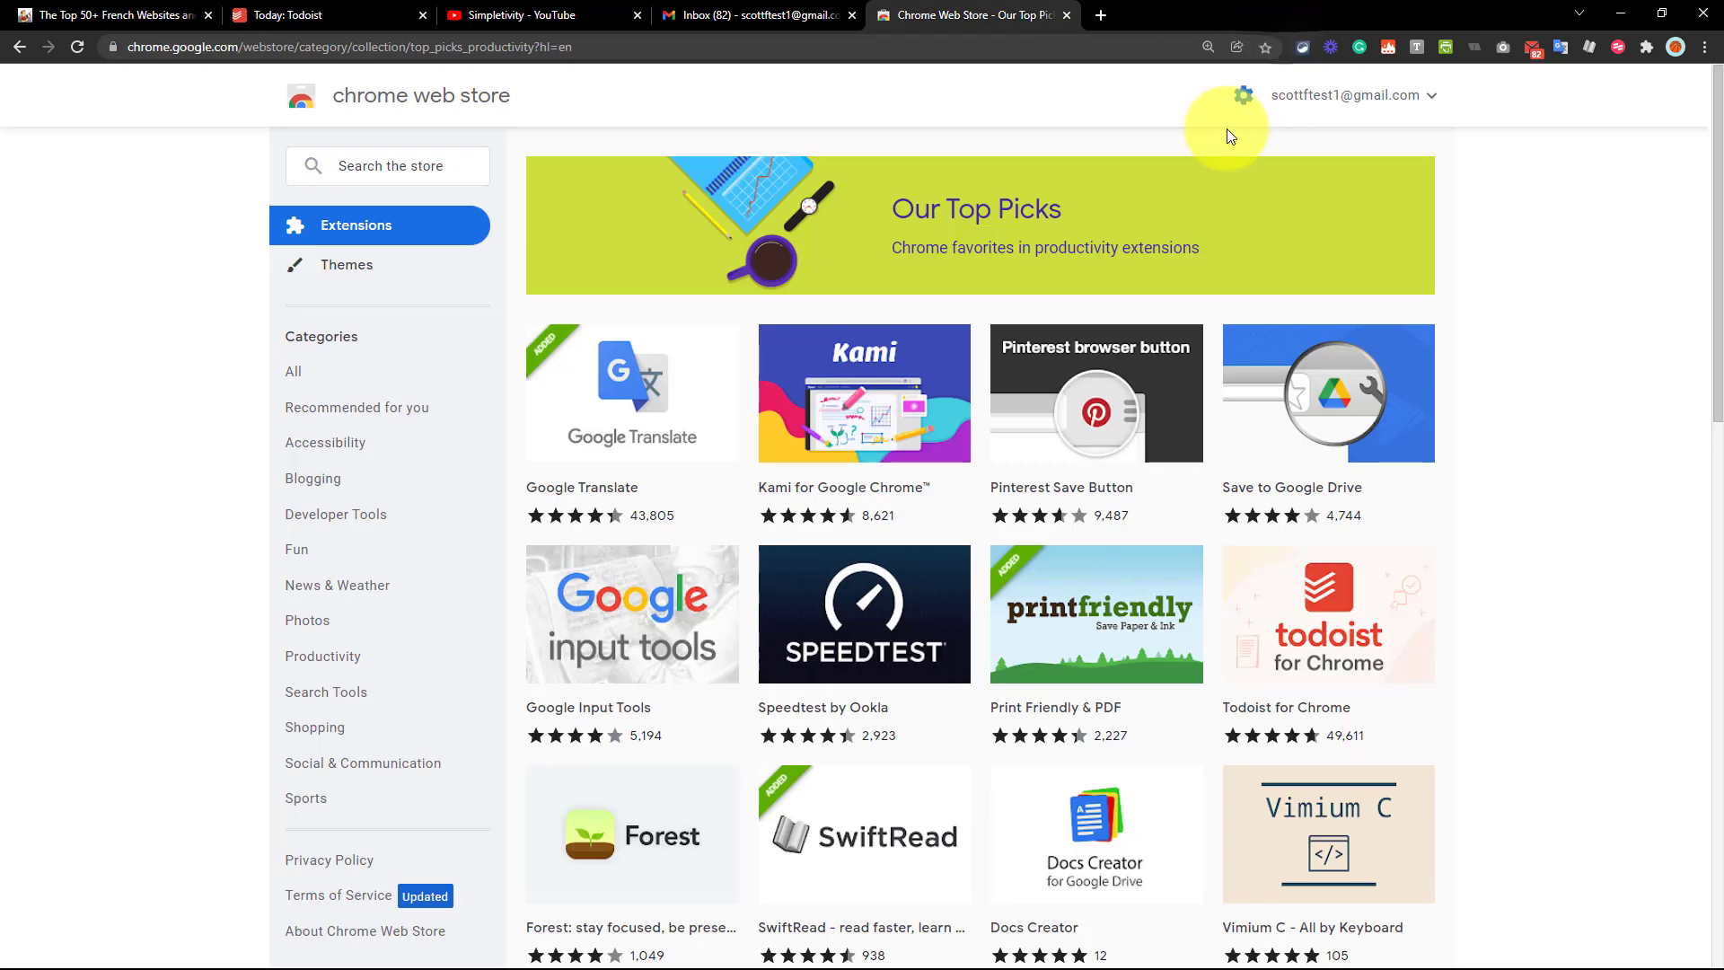
click(1102, 15)
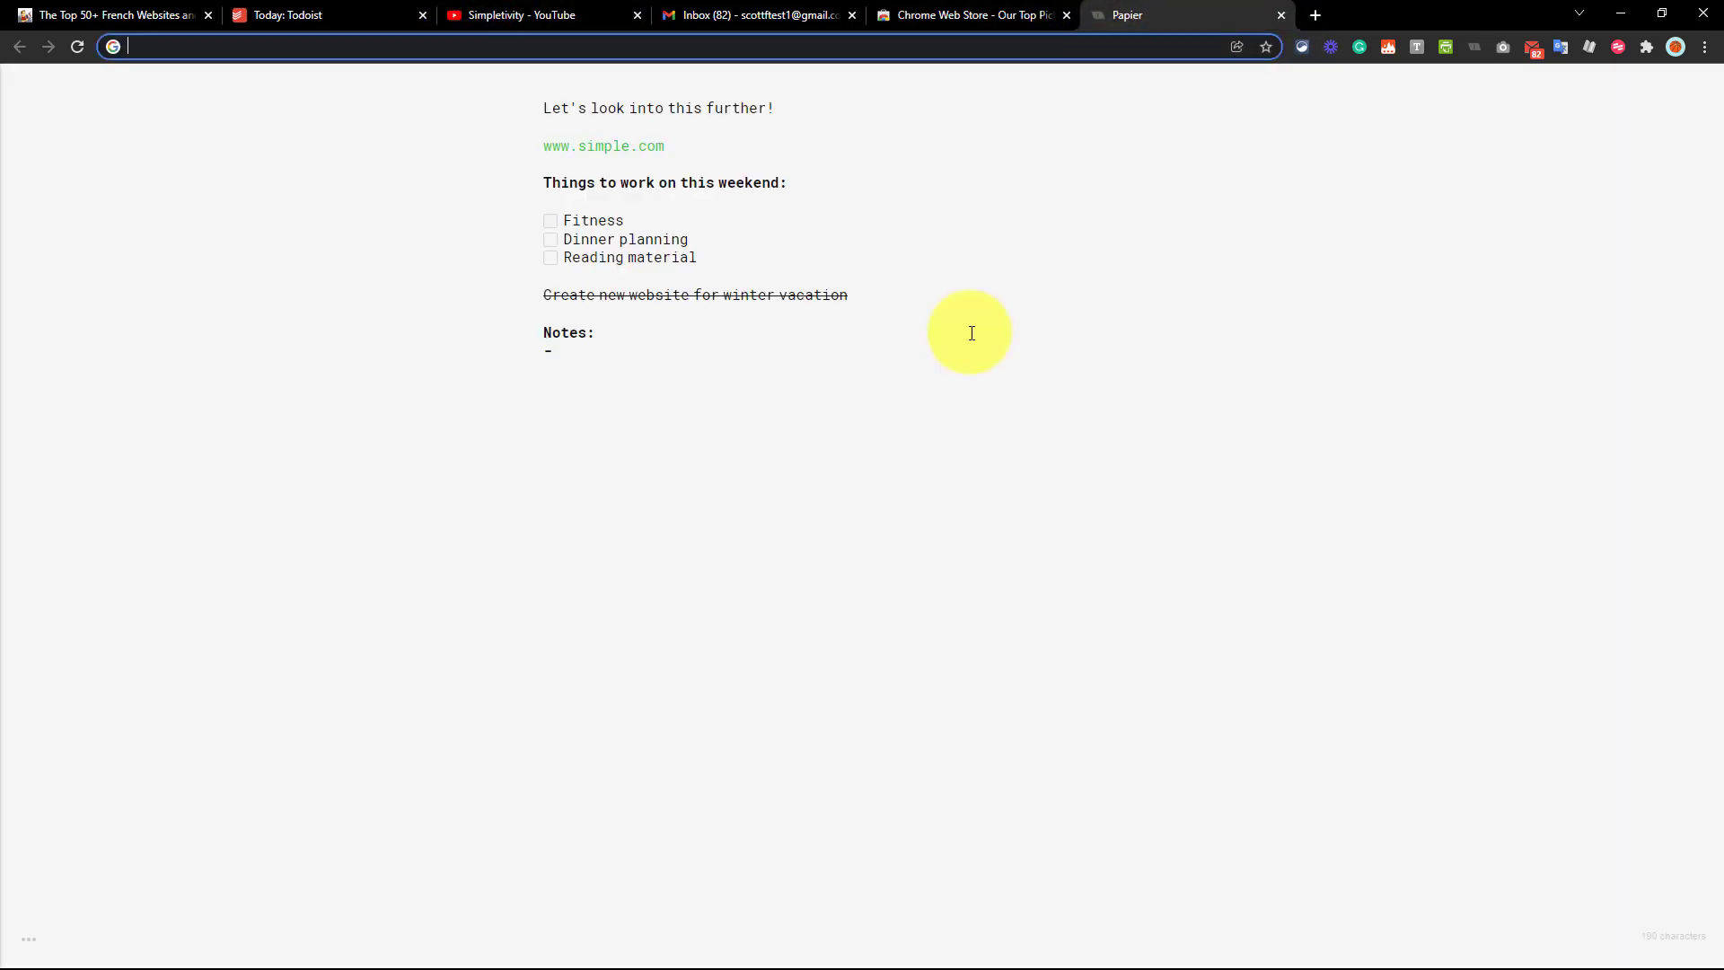
click(631, 347)
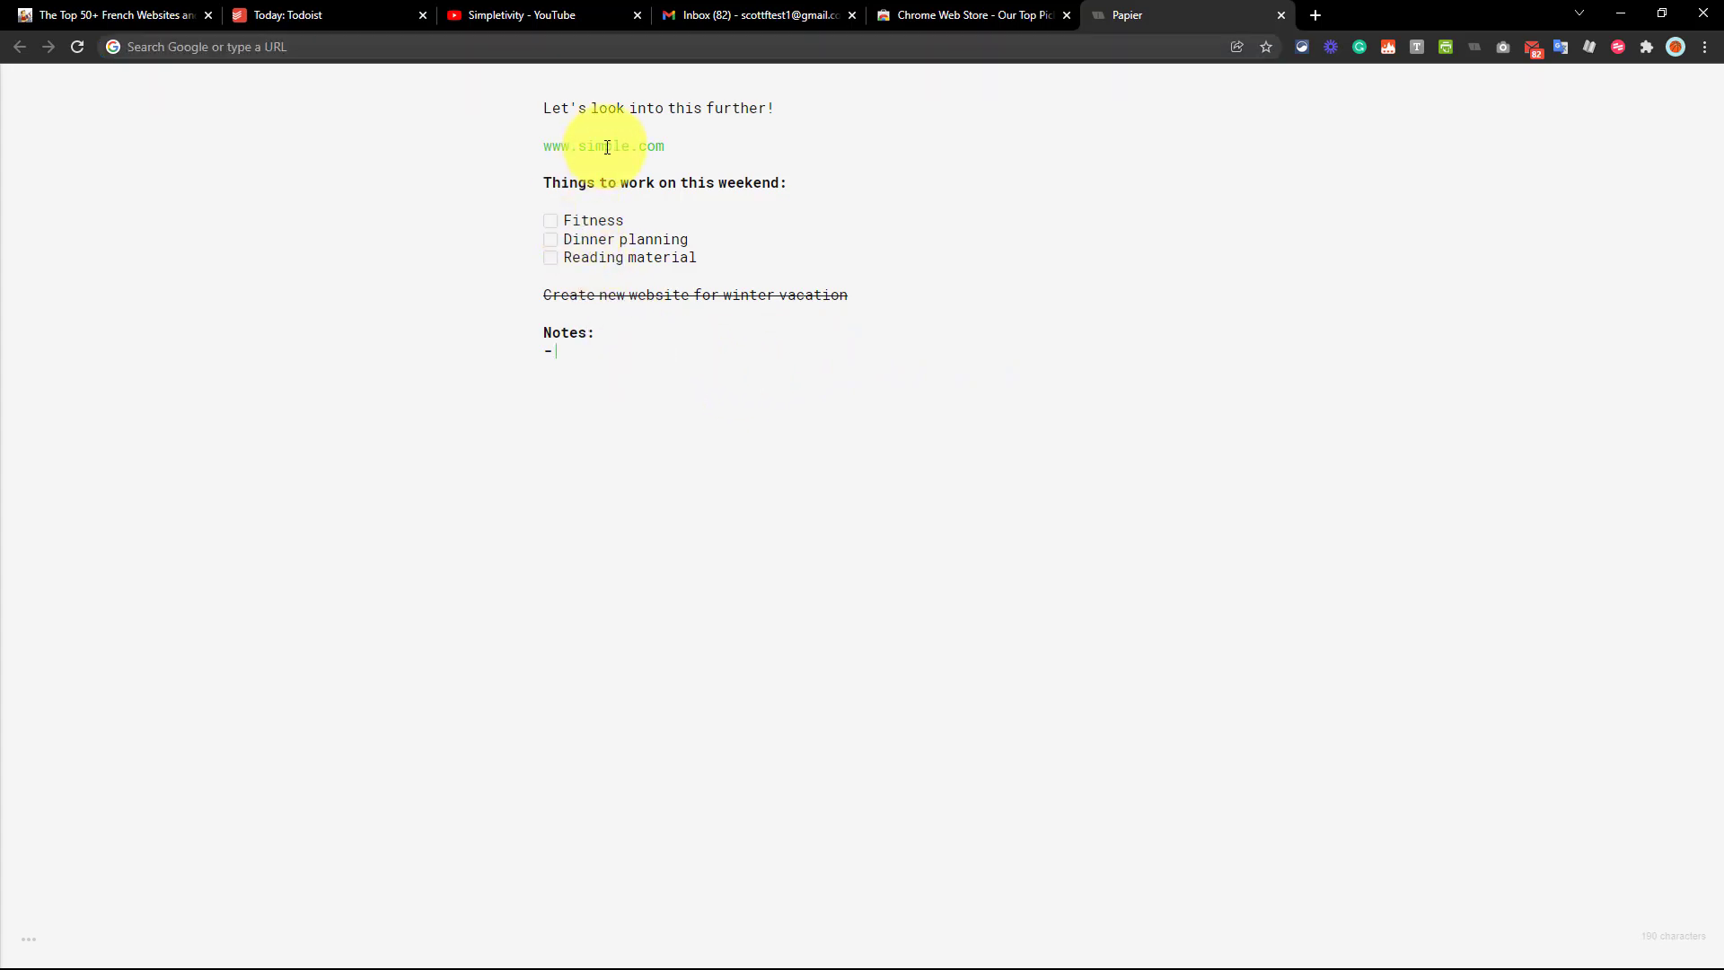
Step: Tick off Fitness on the weekend to-do list, then dismiss Papier's options menu unchanged
click(550, 220)
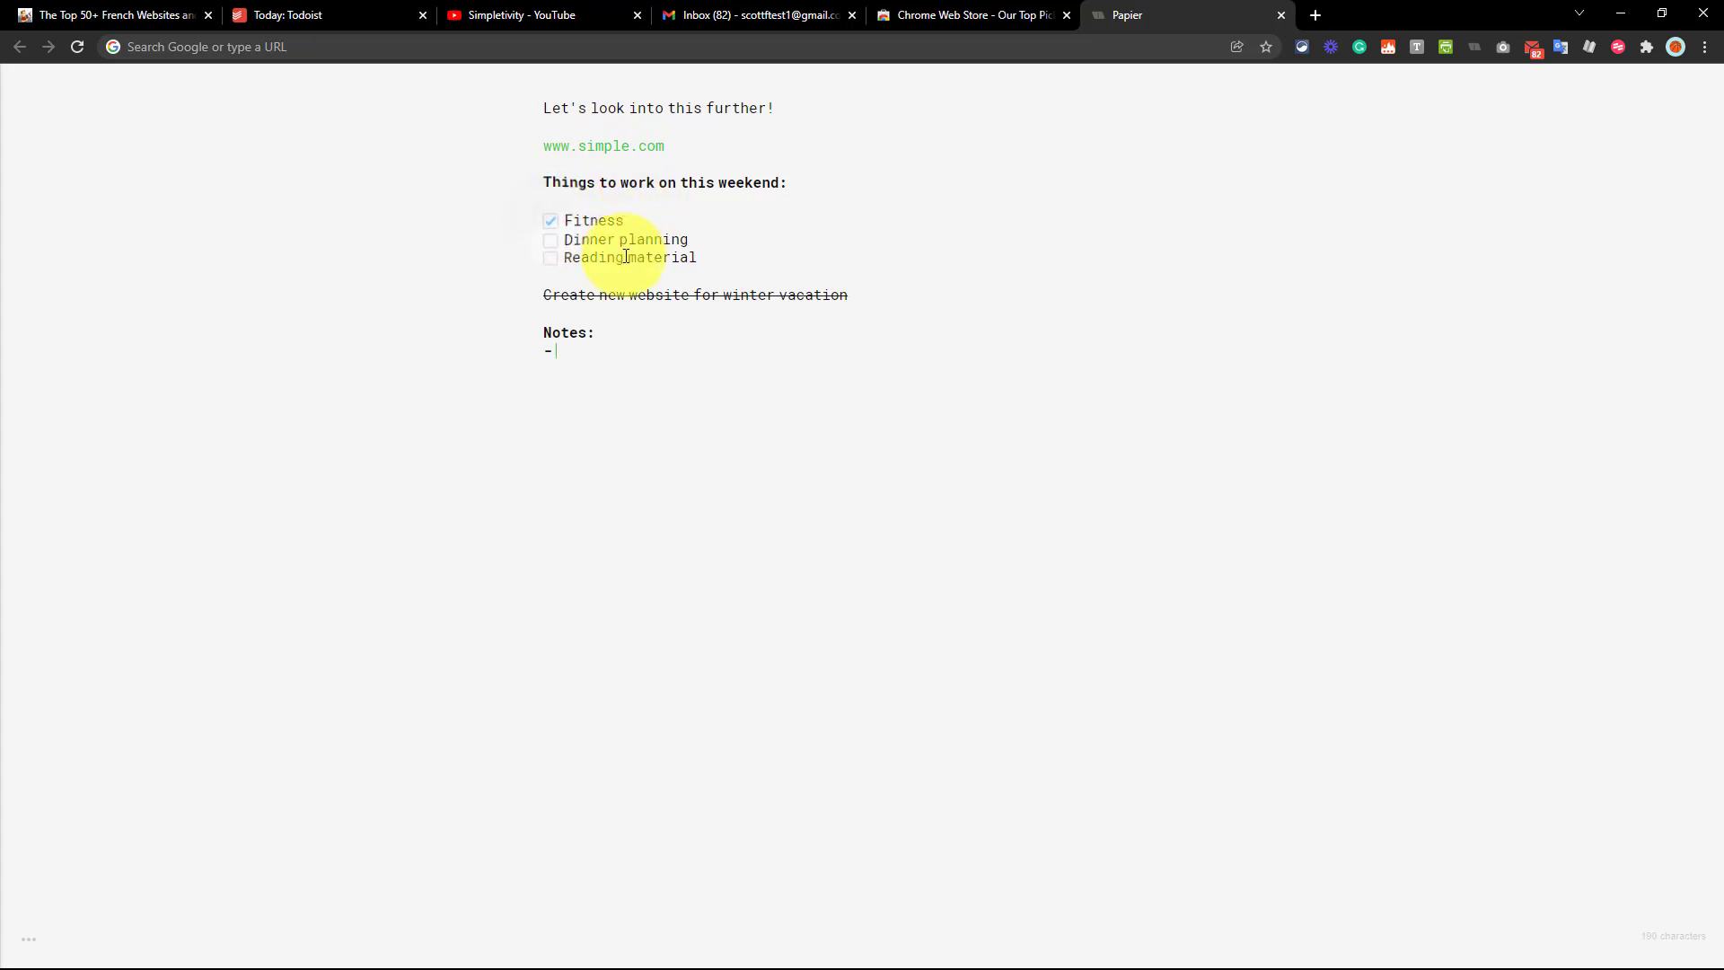
click(37, 947)
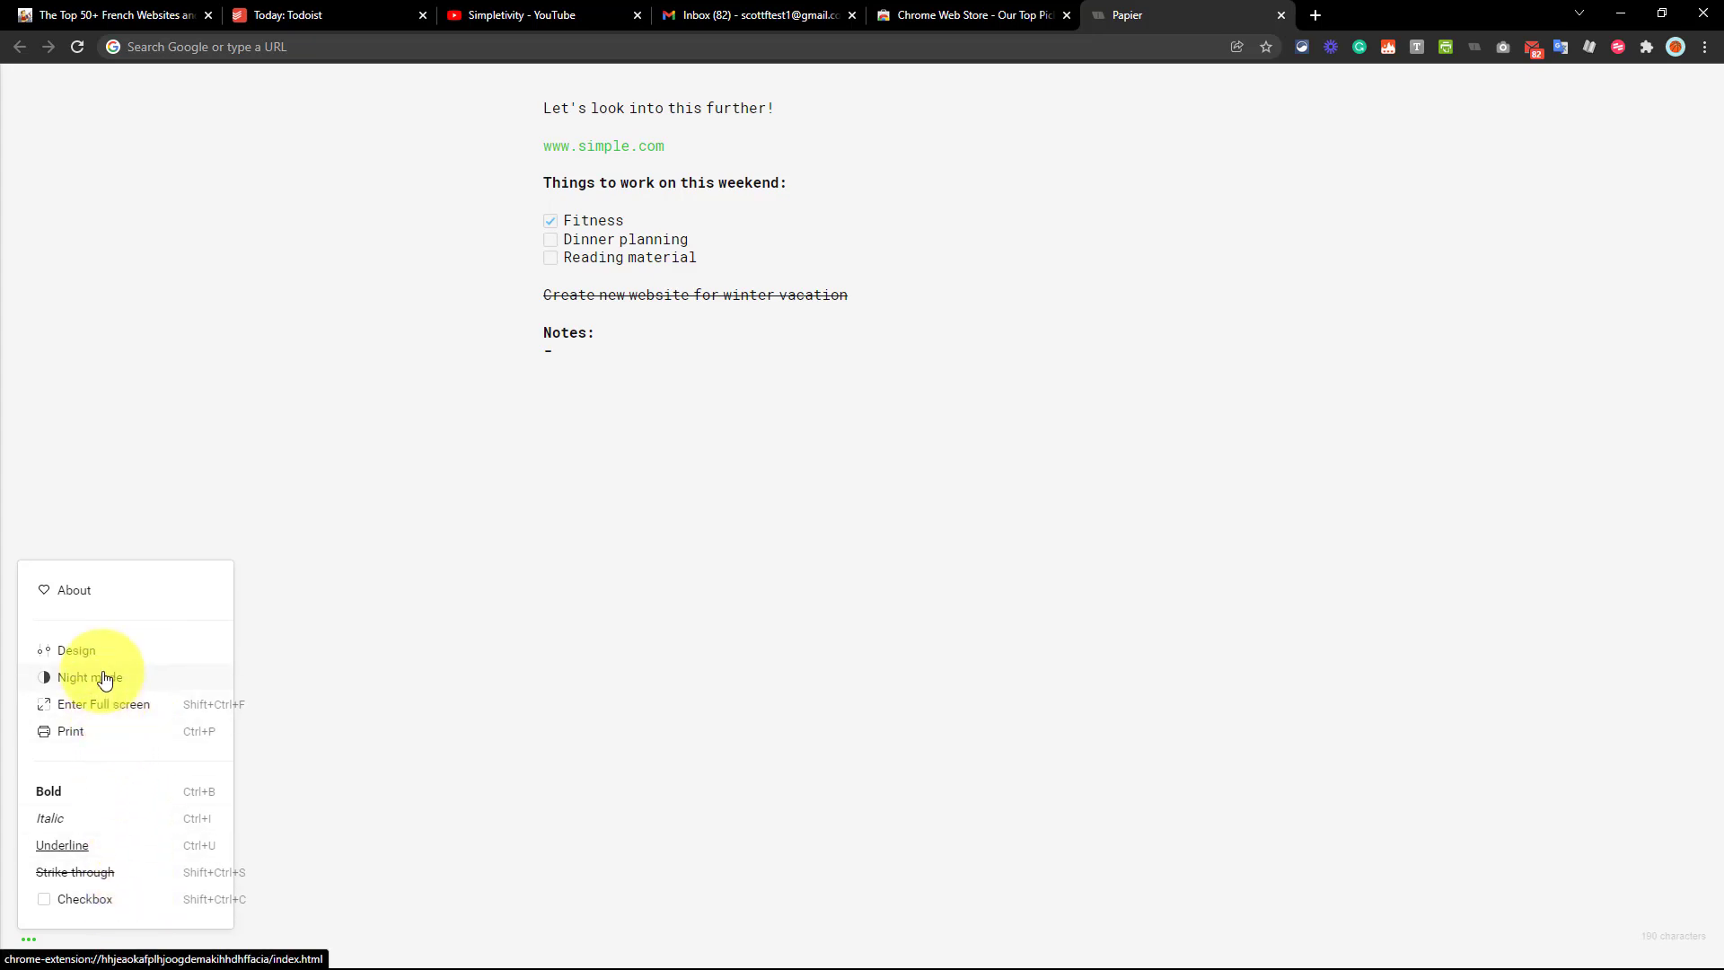
click(719, 455)
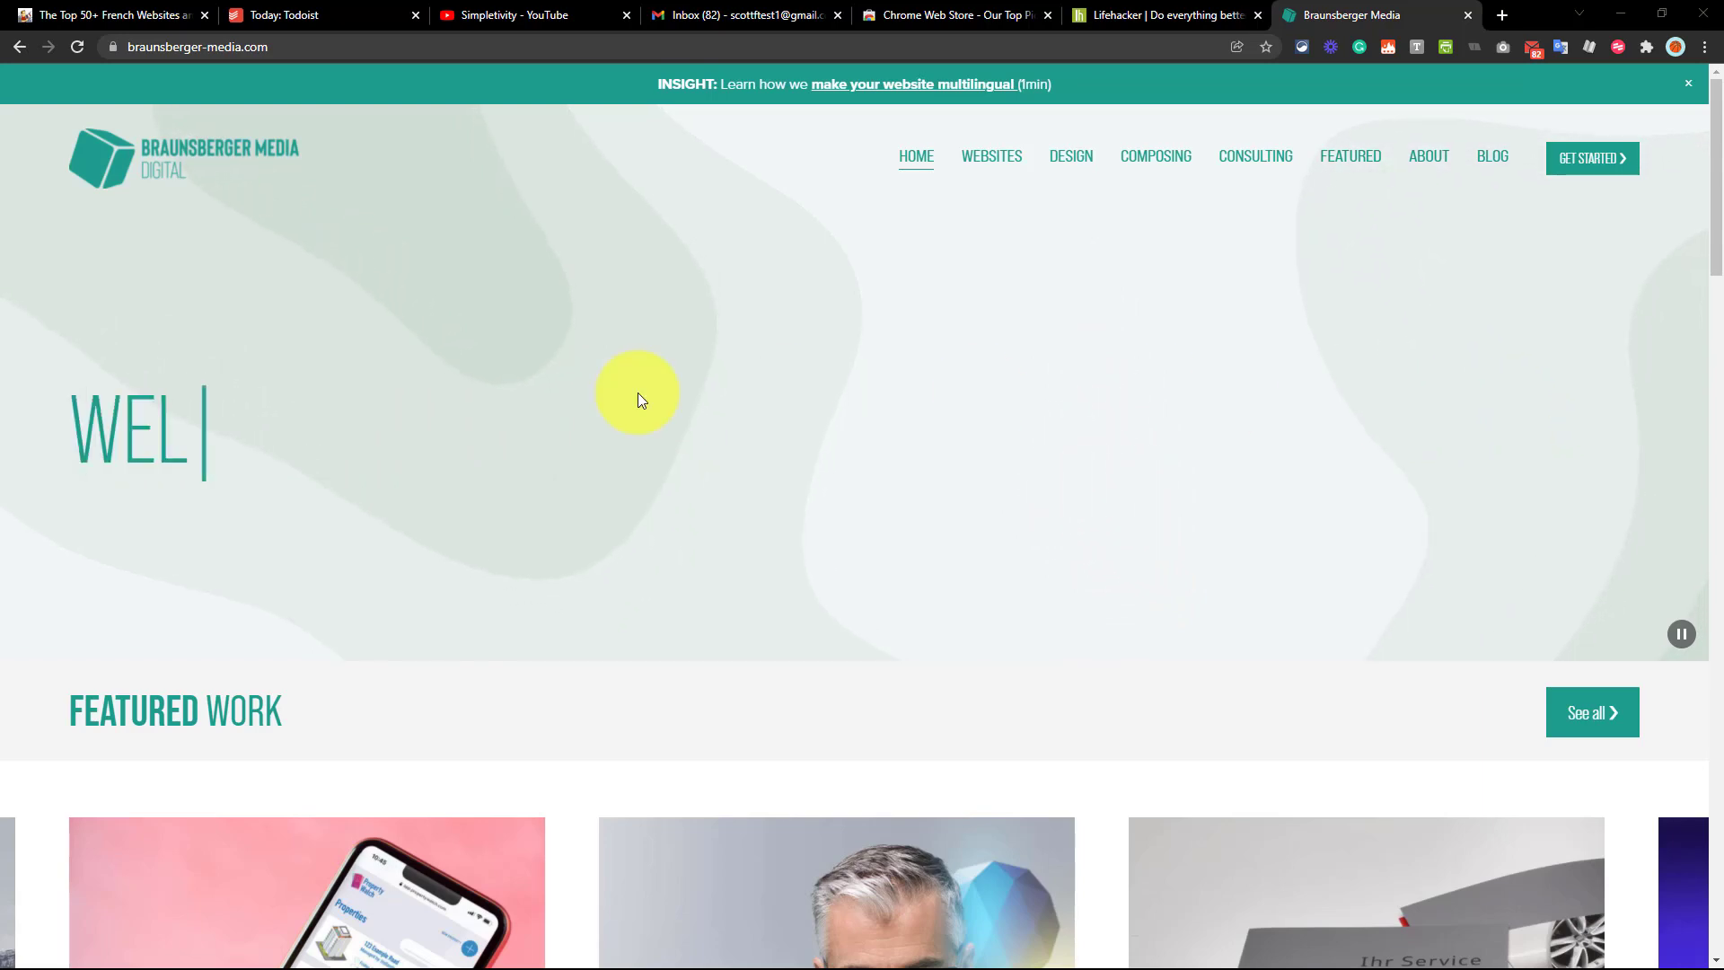
scroll(184, 396, down, 7)
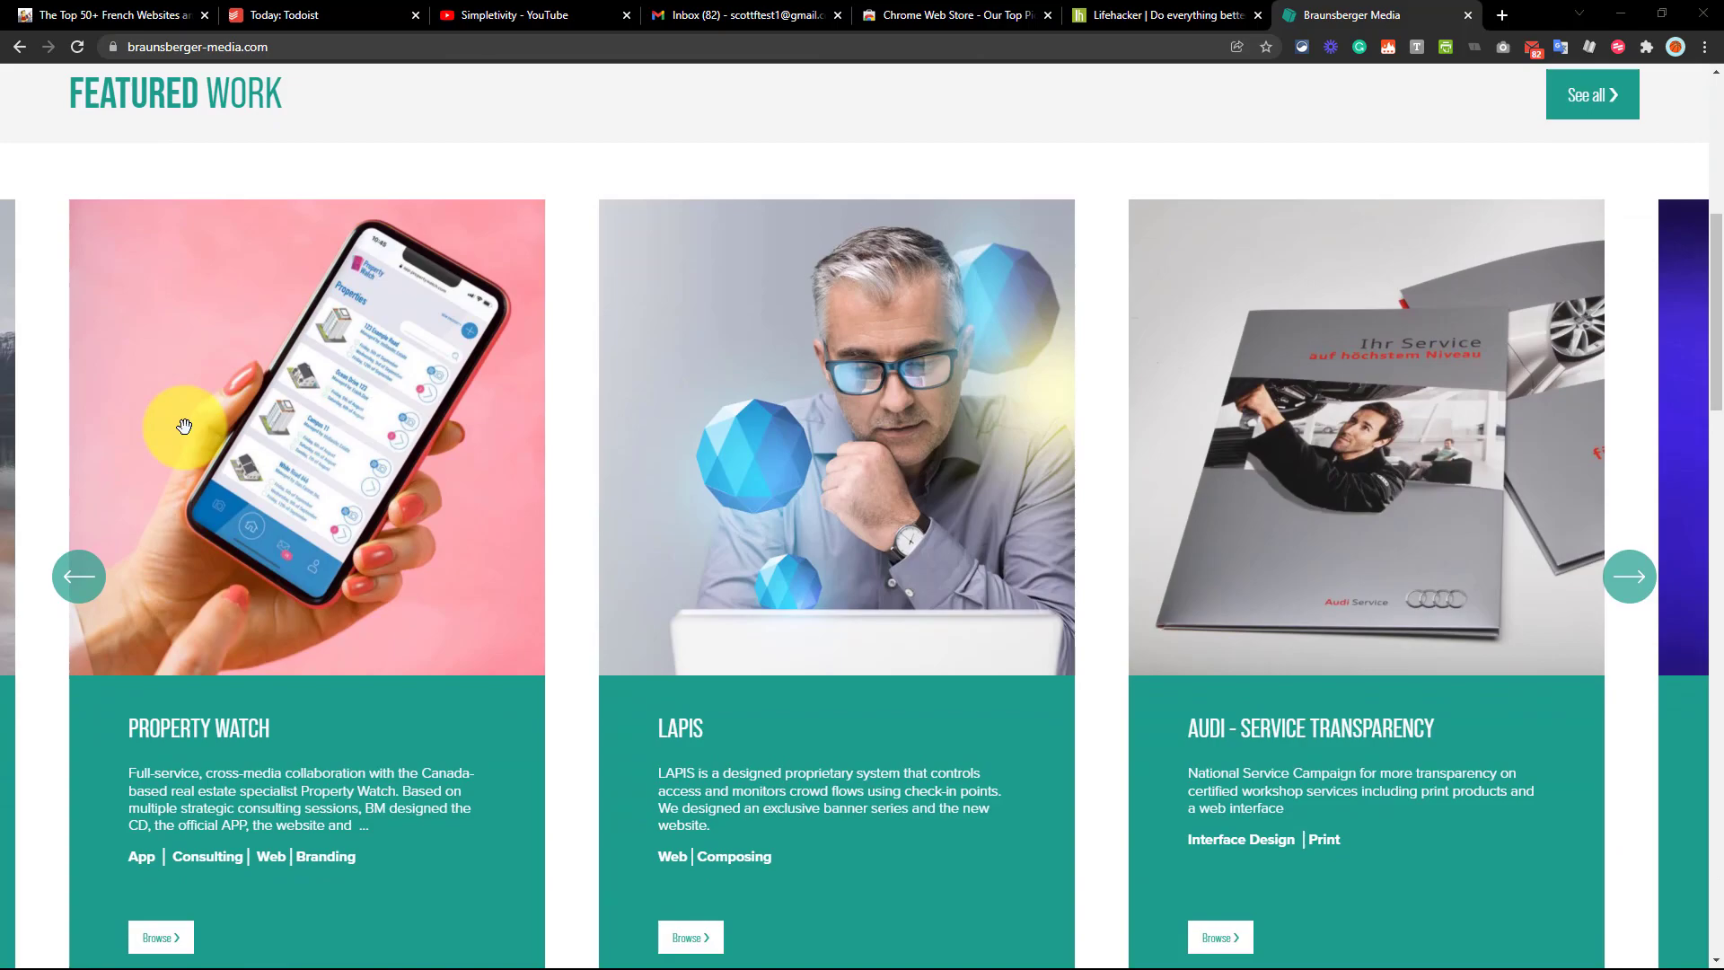
scroll(184, 426, down, 18)
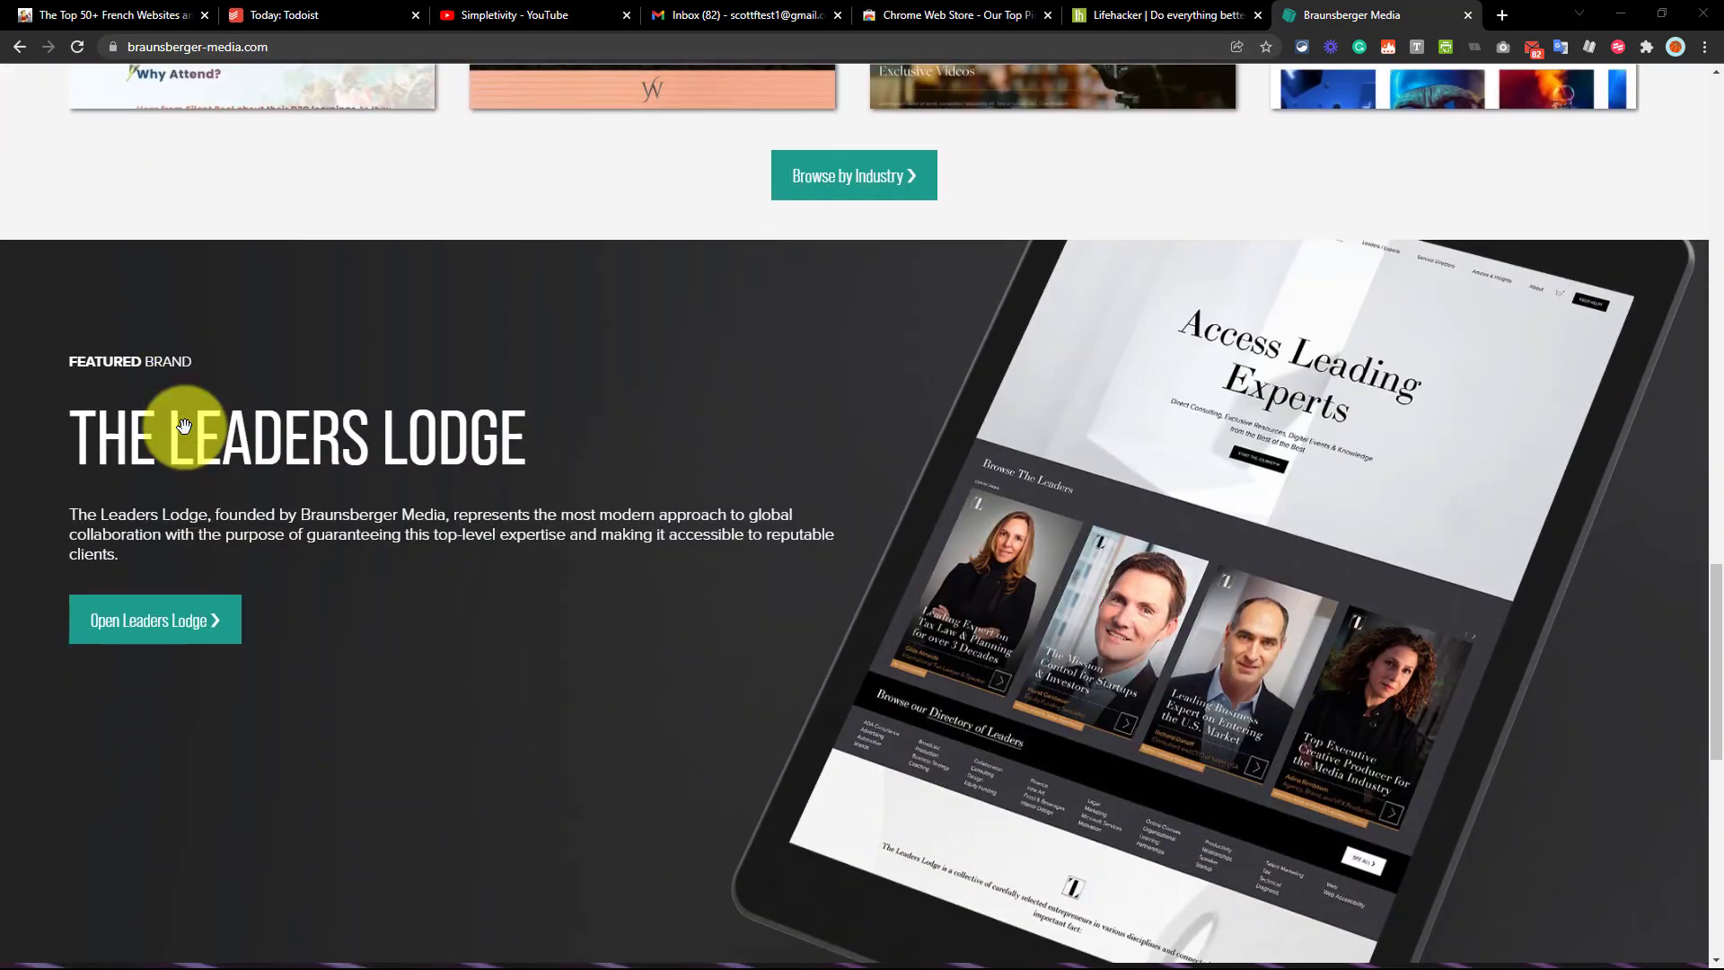
scroll(185, 425, down, 10)
scroll(184, 425, up, 1)
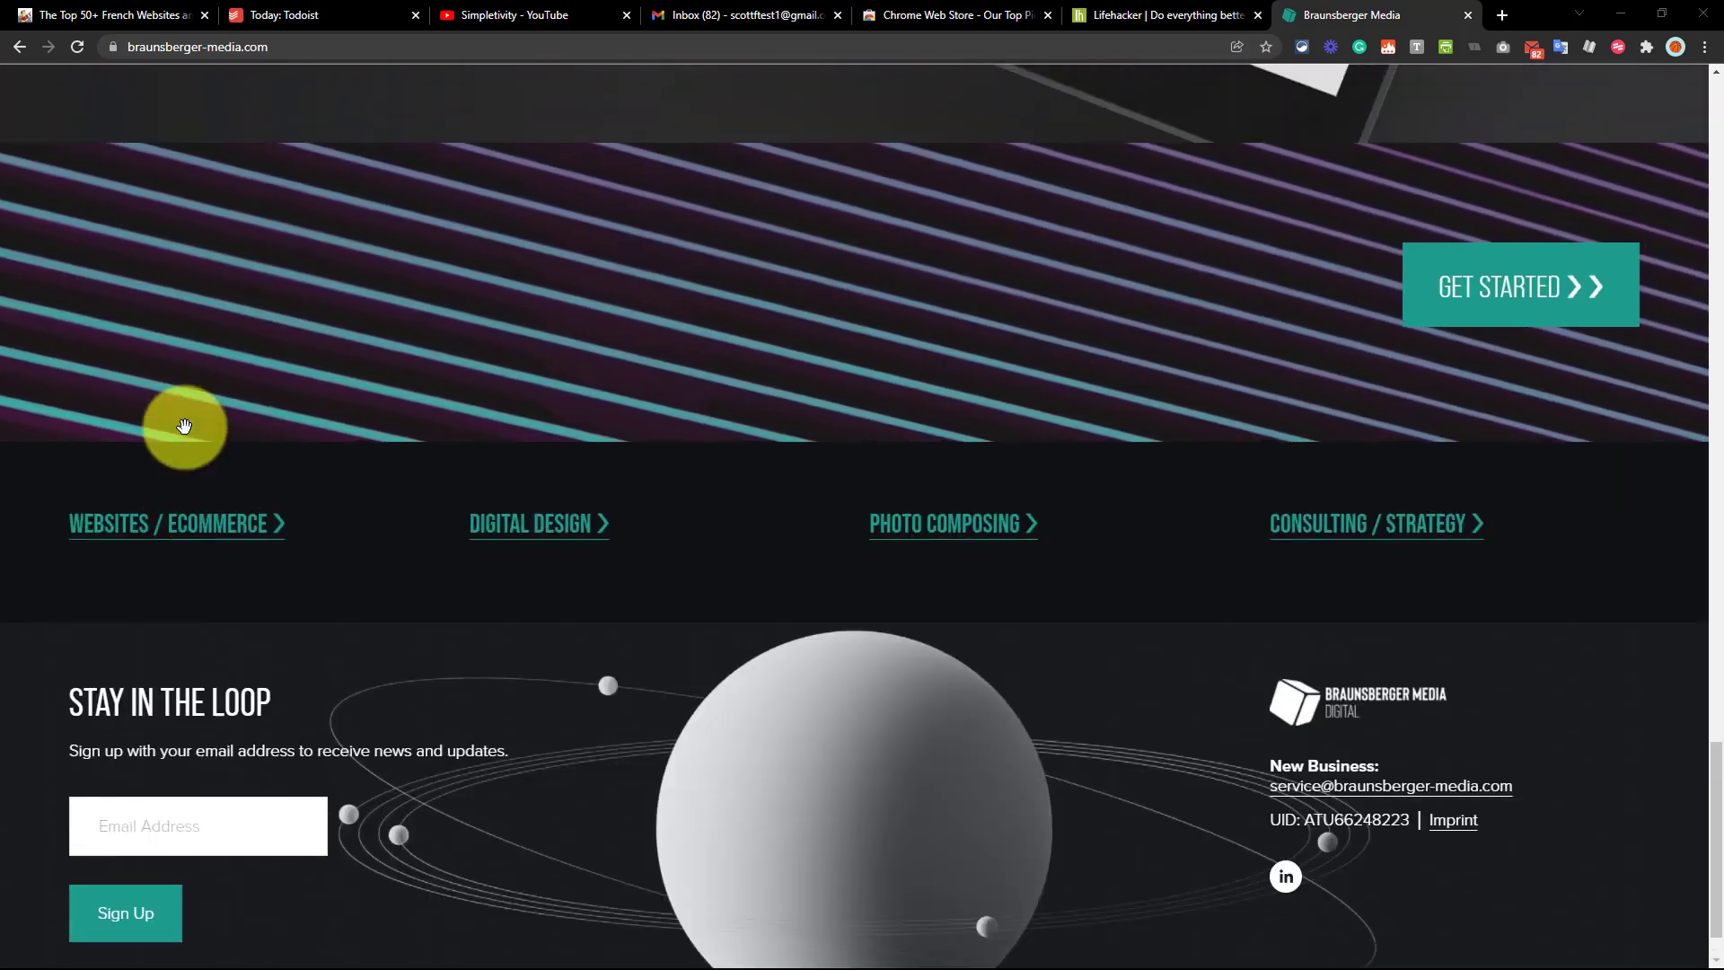
scroll(184, 426, up, 20)
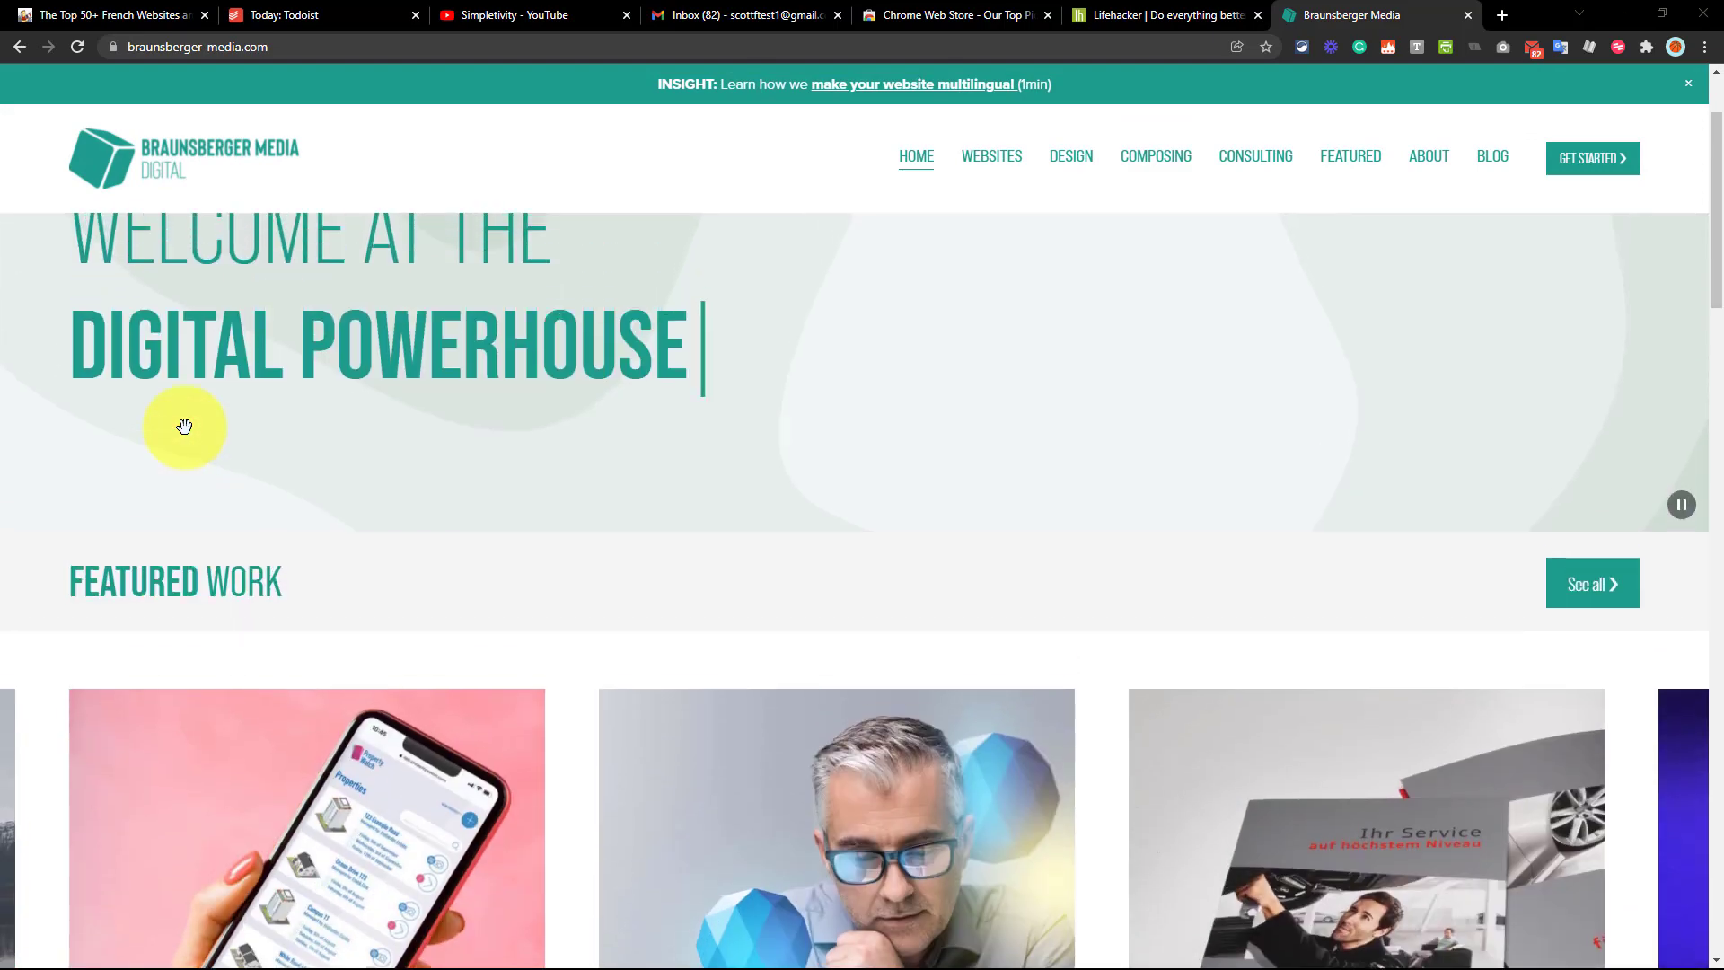
scroll(184, 426, up, 2)
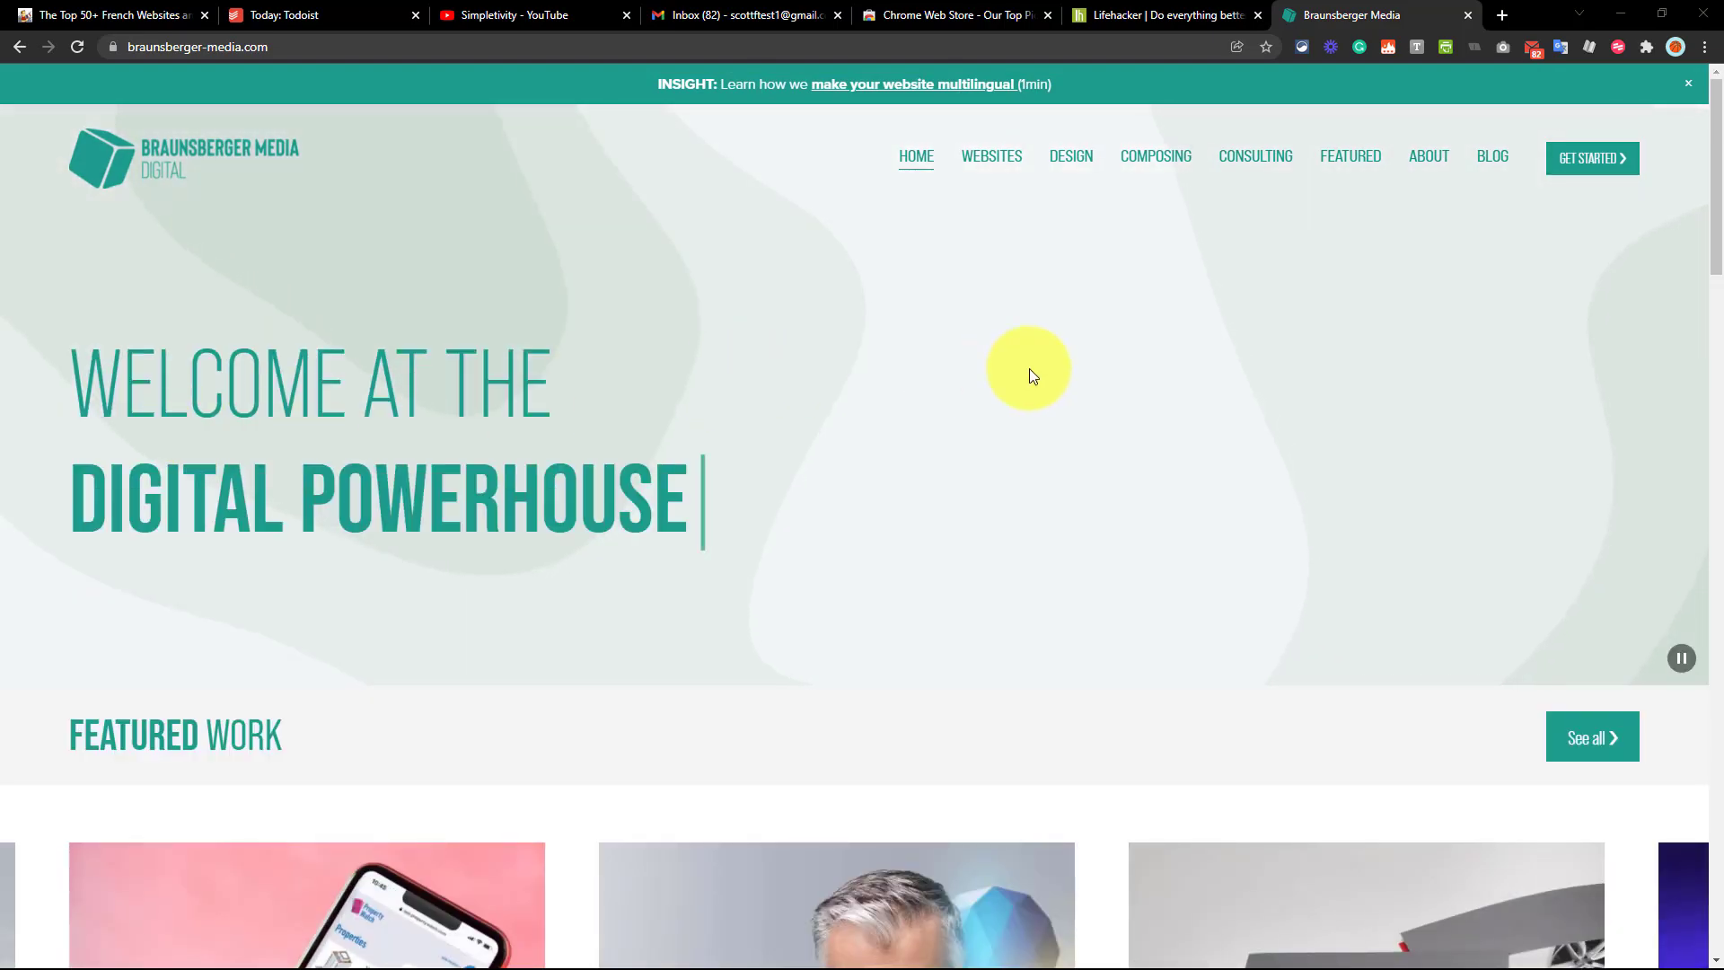
scroll(1029, 369, down, 6)
scroll(1029, 368, down, 5)
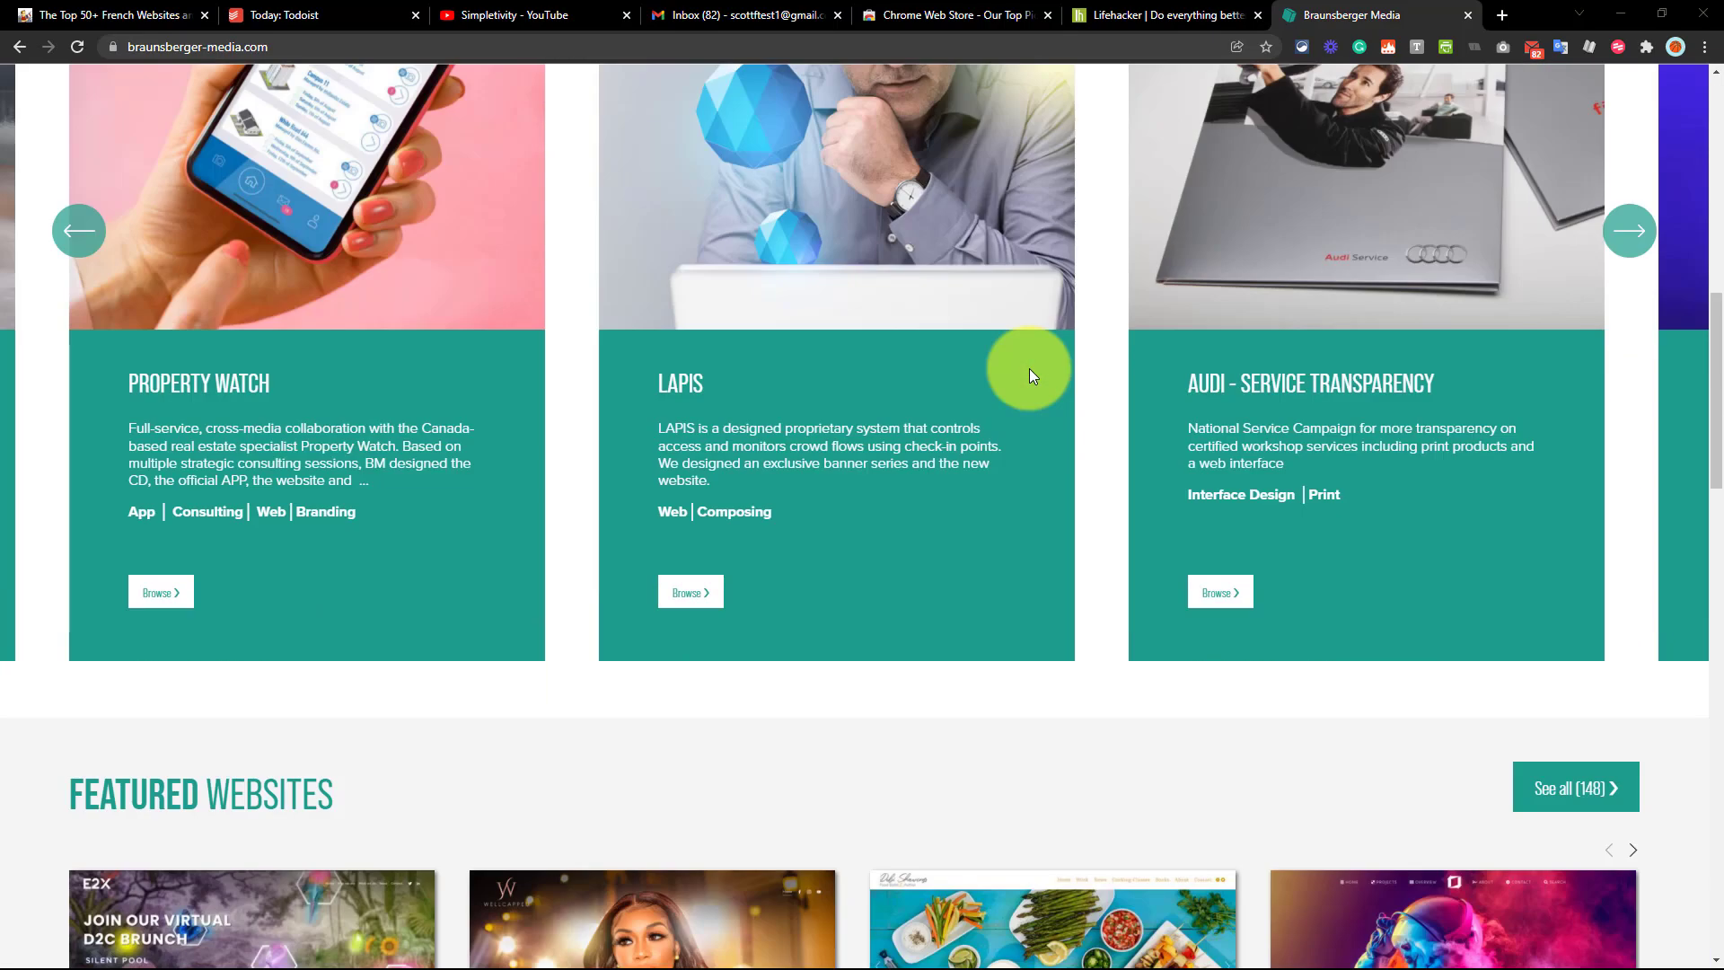
scroll(1030, 368, down, 20)
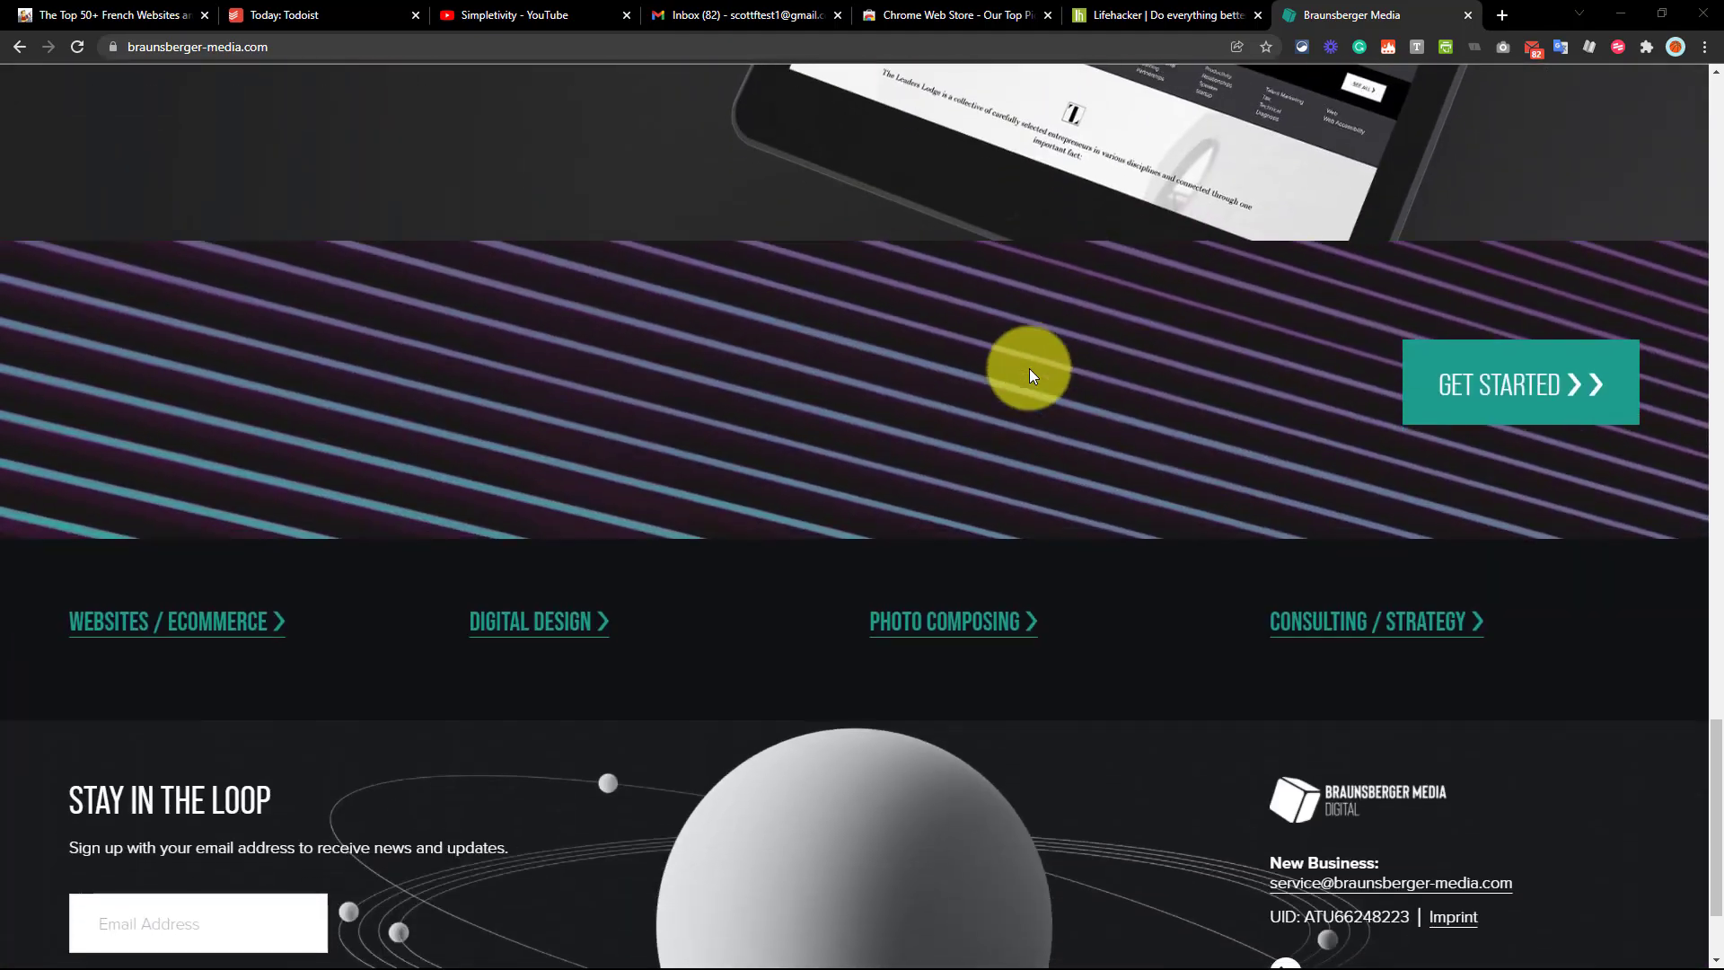
scroll(1029, 368, up, 15)
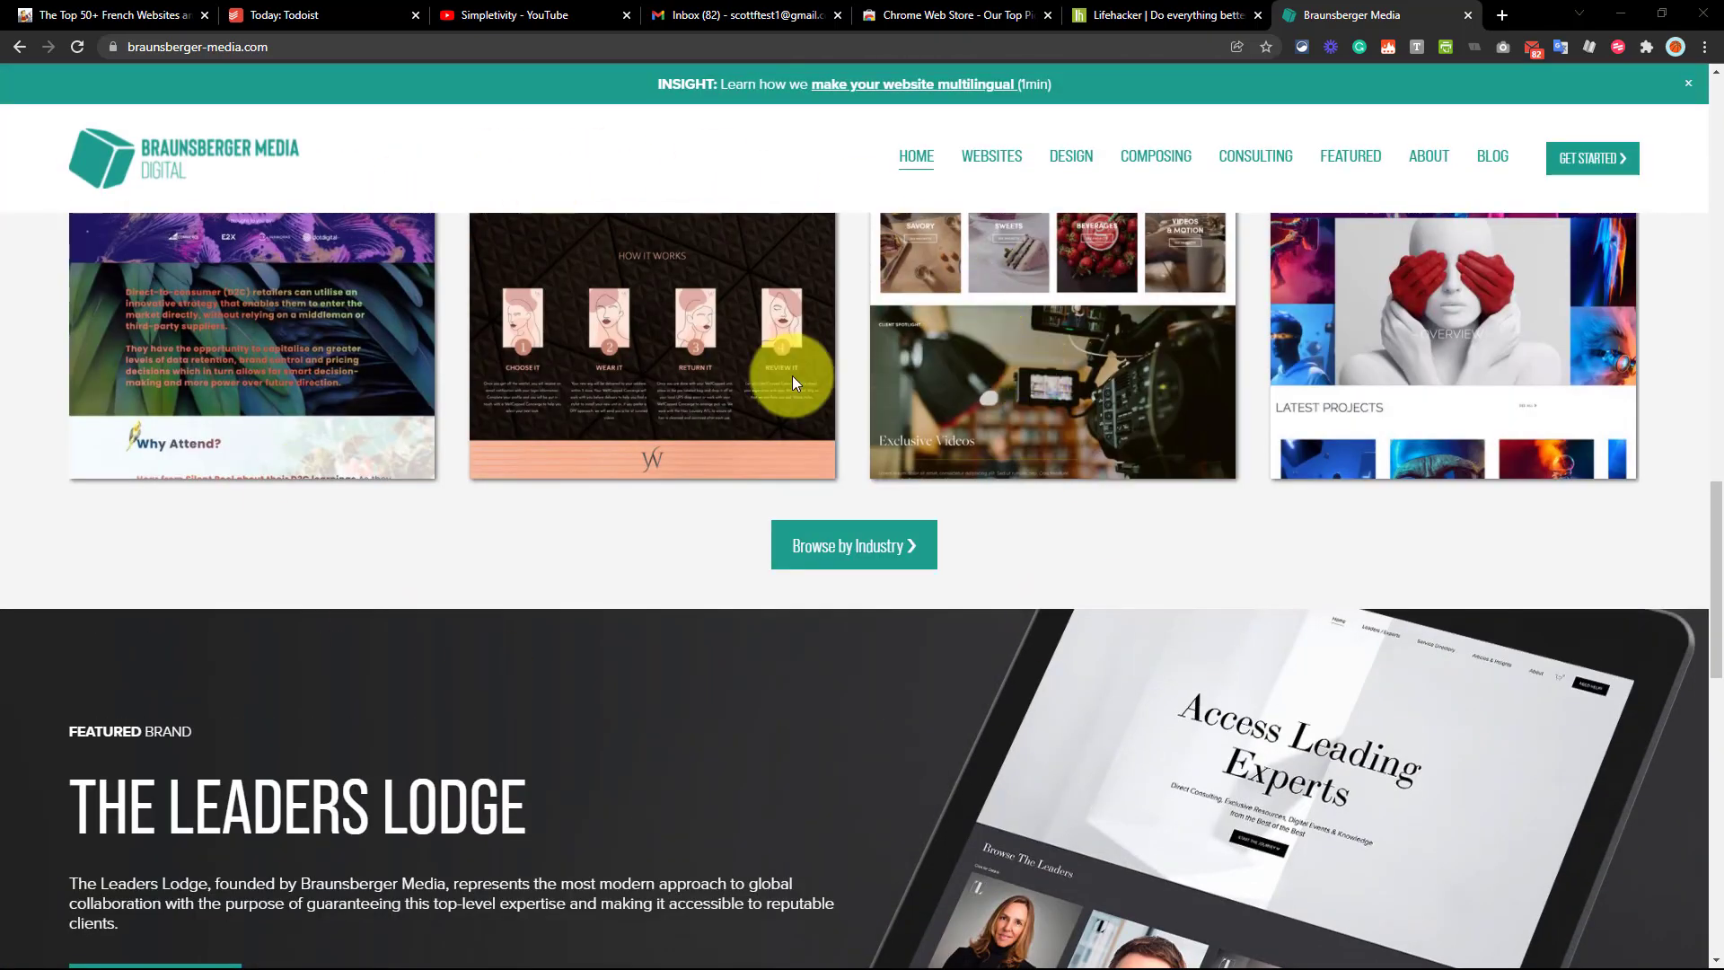
scroll(929, 575, up, 5)
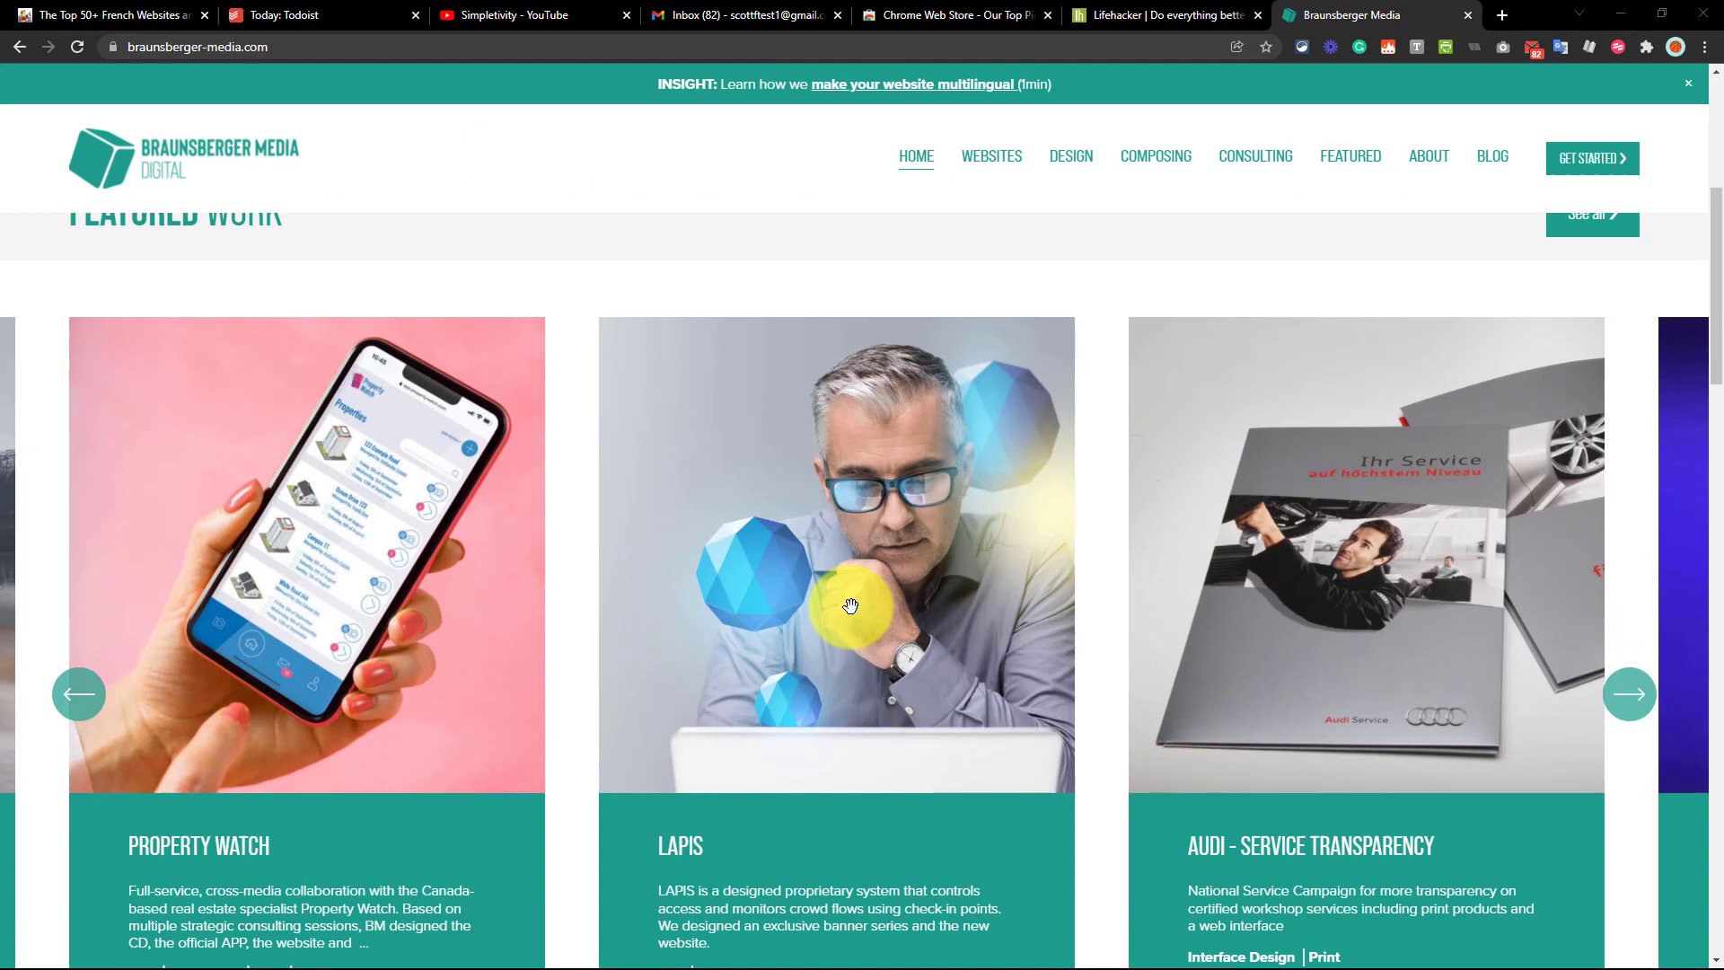
scroll(851, 607, up, 5)
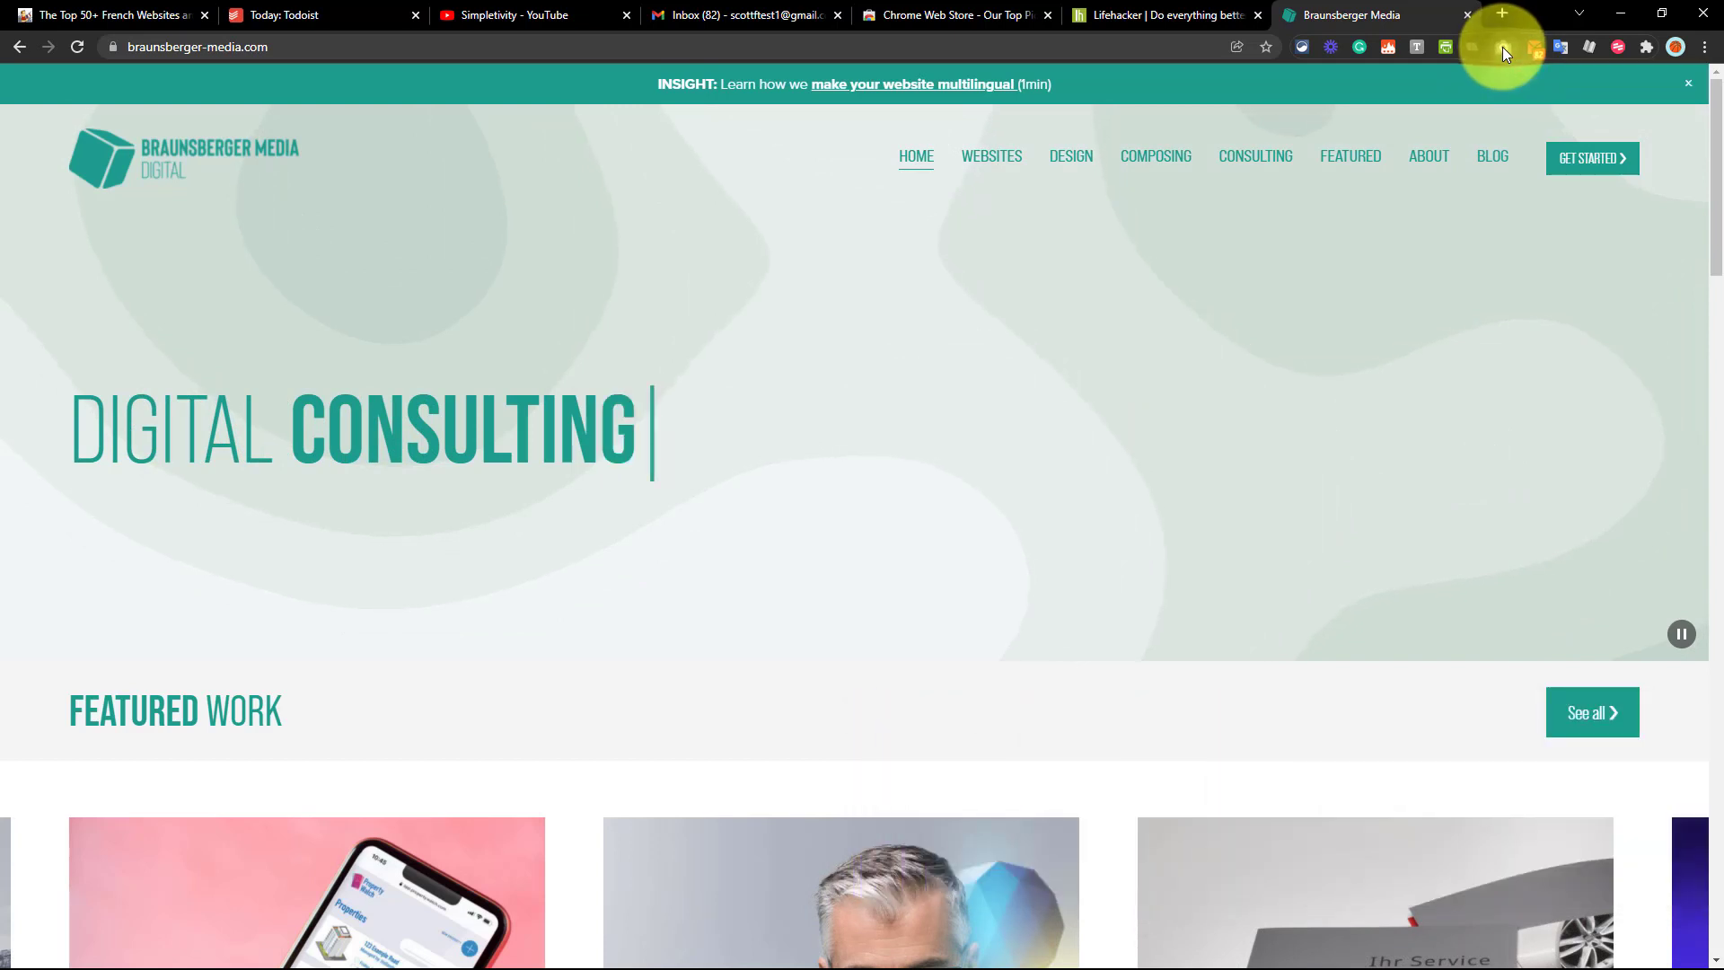
Step: Capture the whole Braunsberger Media page as one GoFullPage screenshot
click(1501, 46)
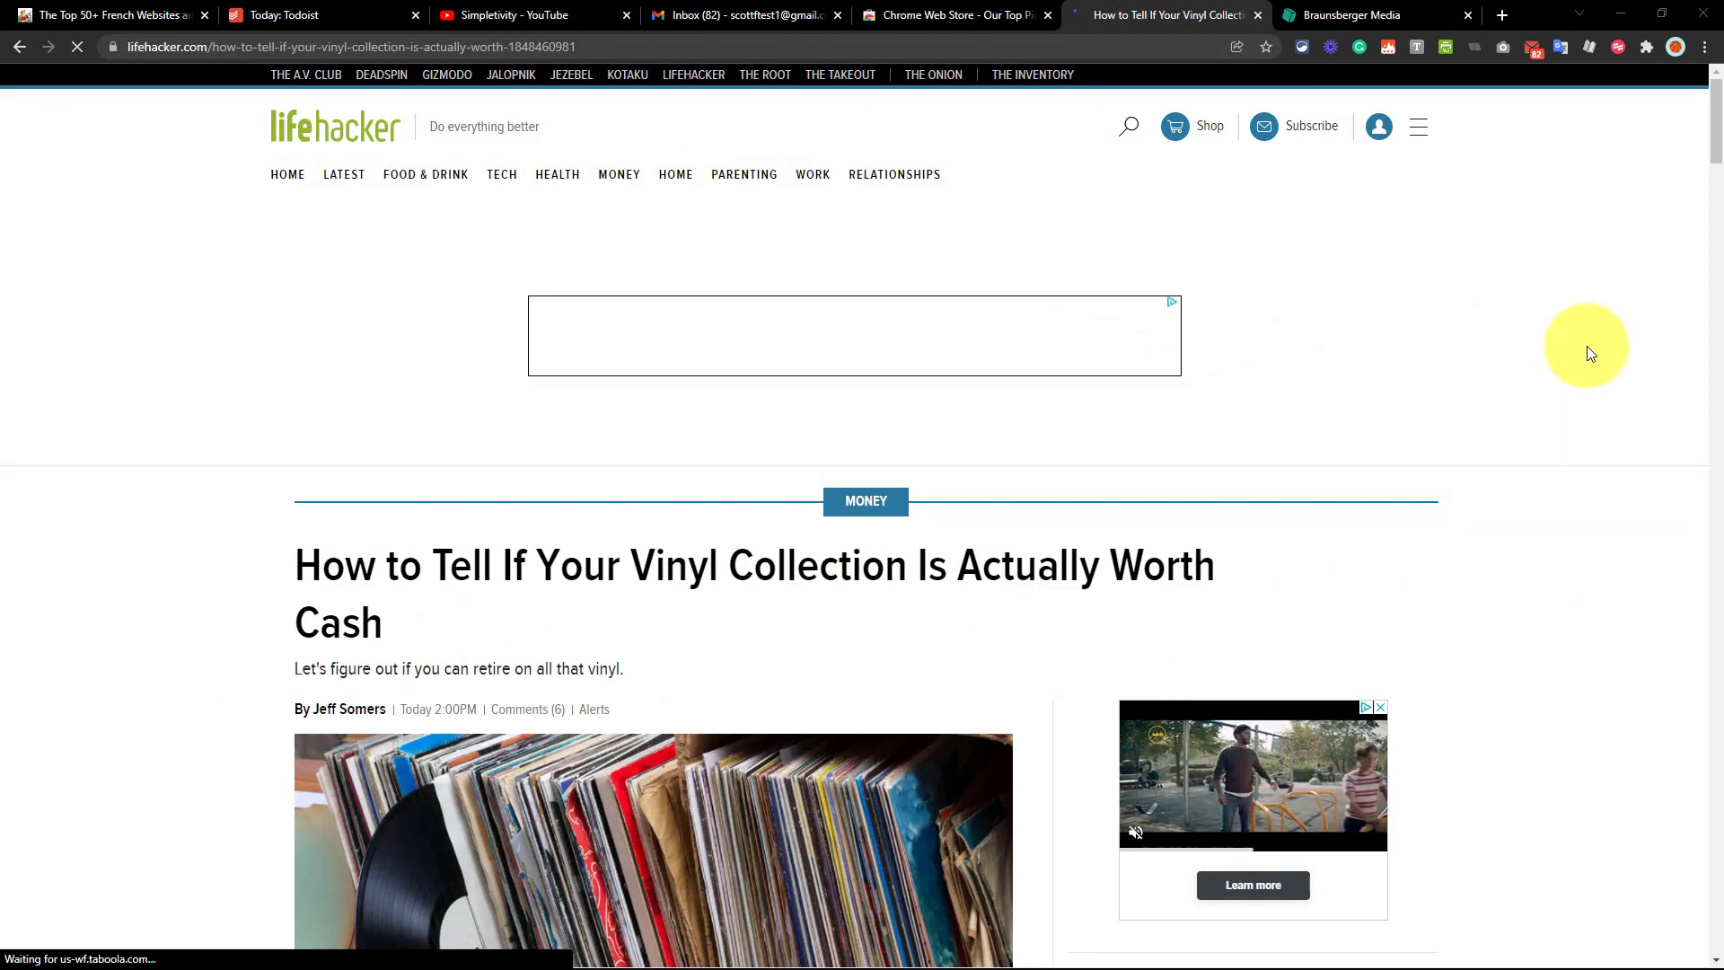
scroll(1587, 346, down, 12)
scroll(1587, 346, down, 2)
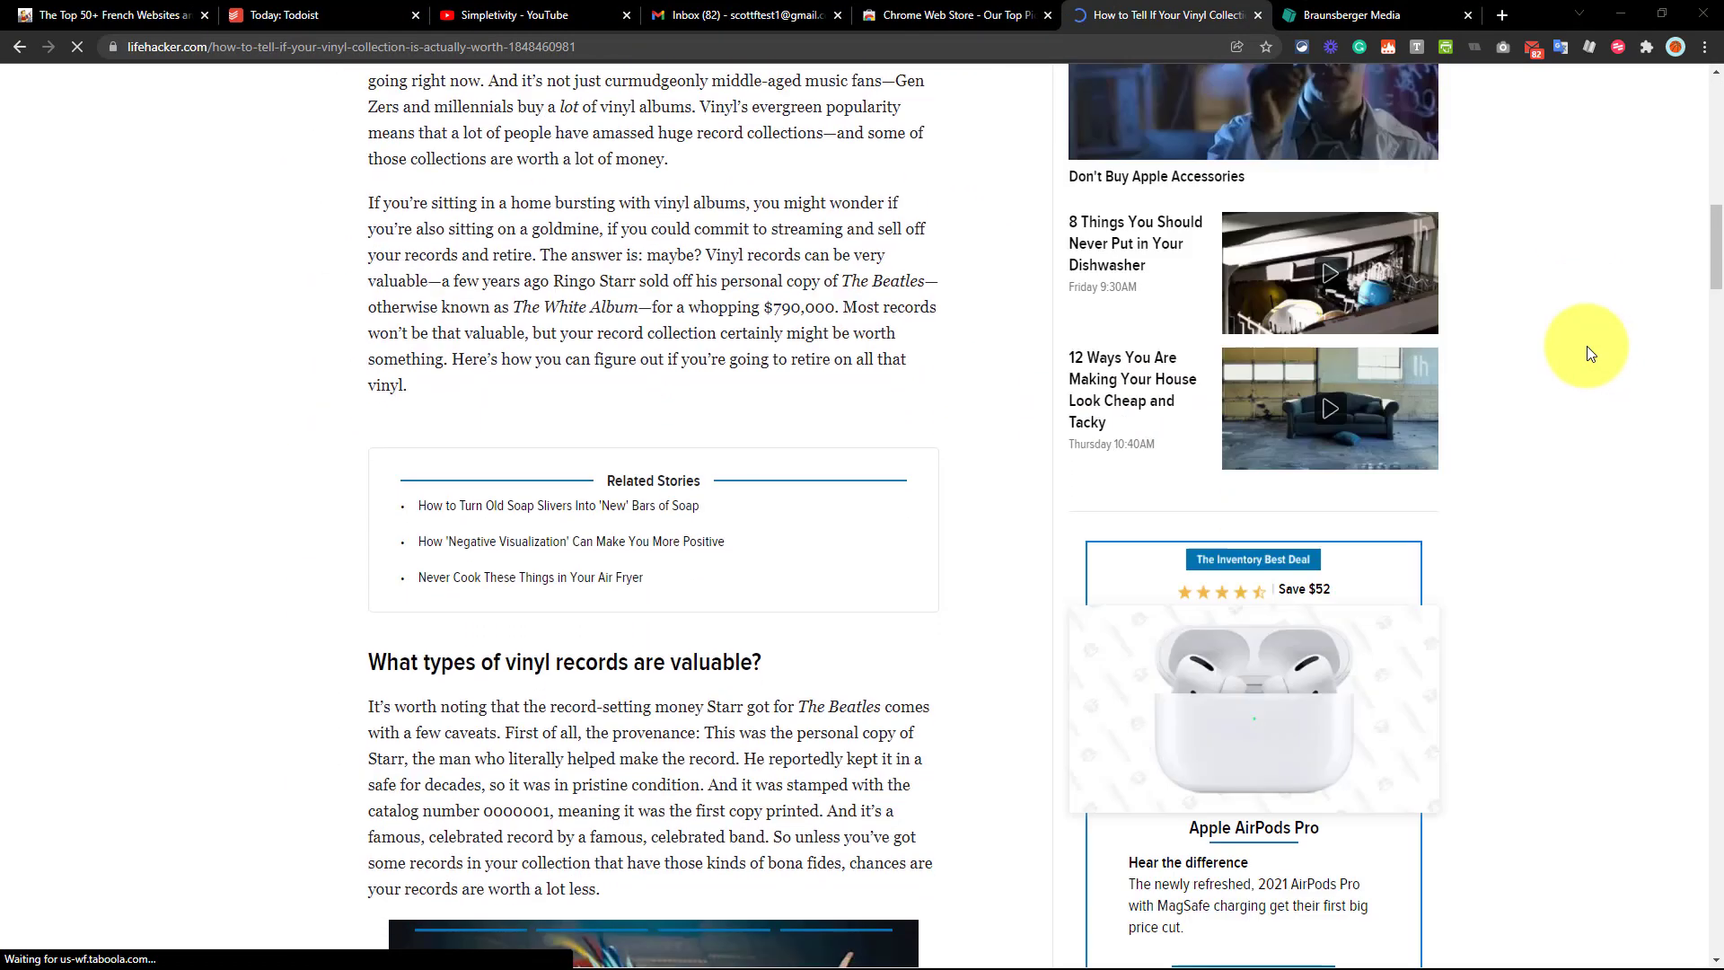
scroll(1586, 347, up, 15)
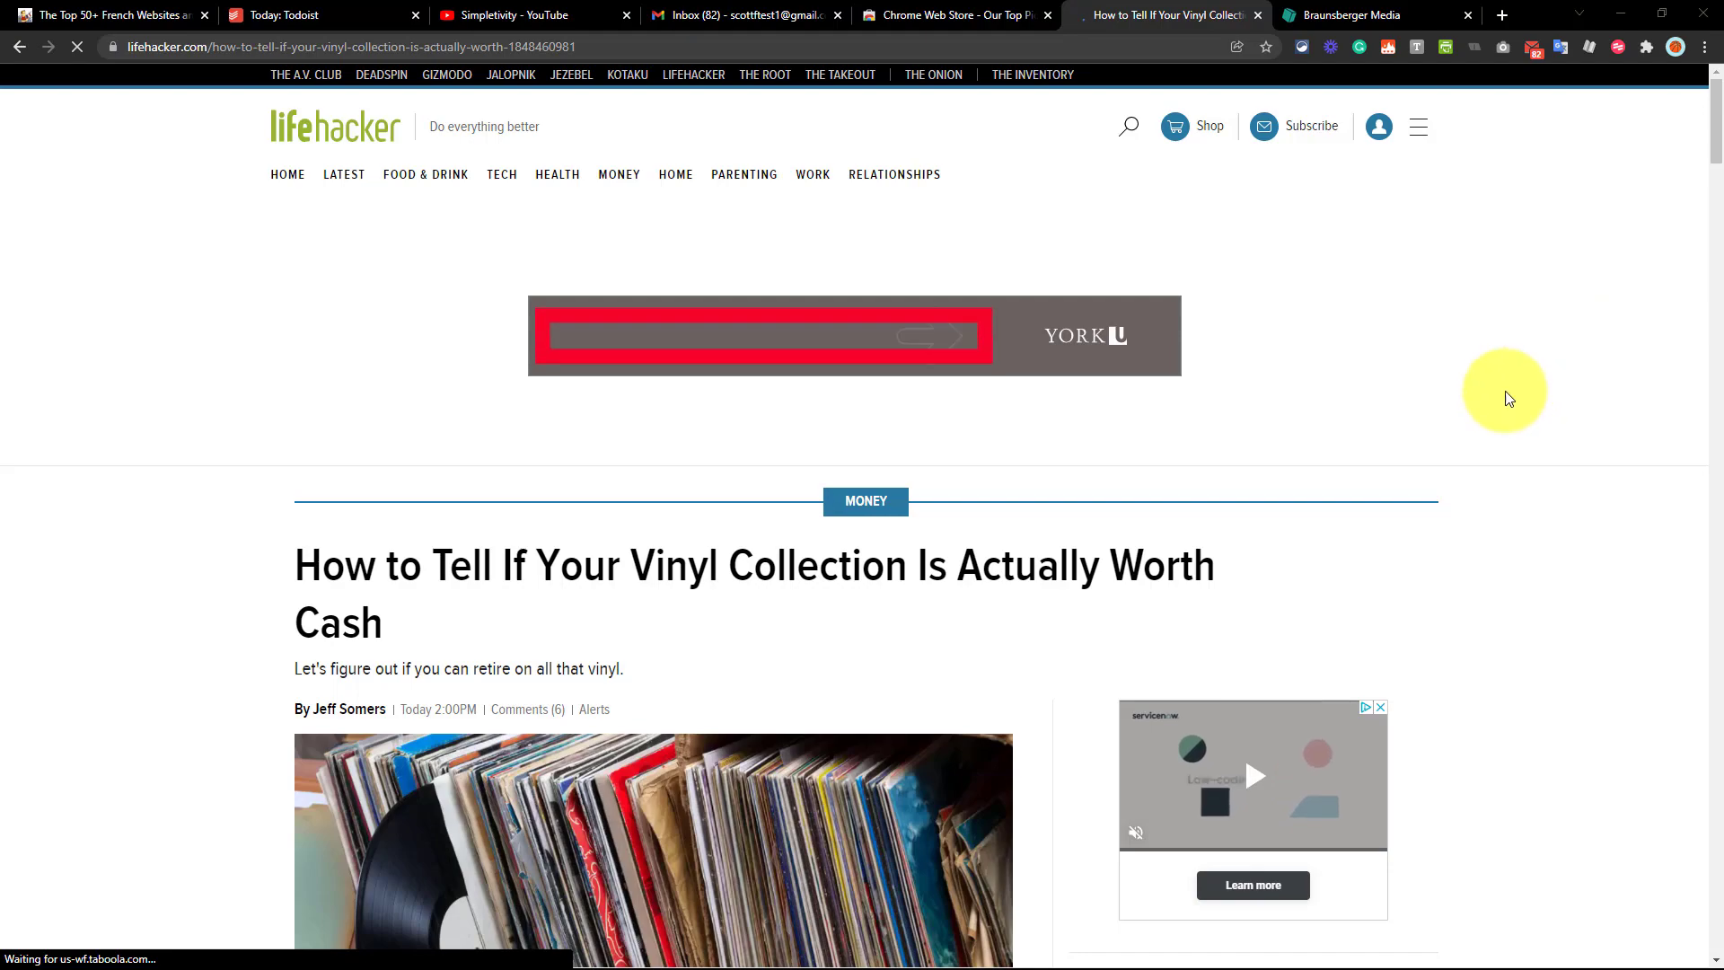
scroll(1512, 450, down, 6)
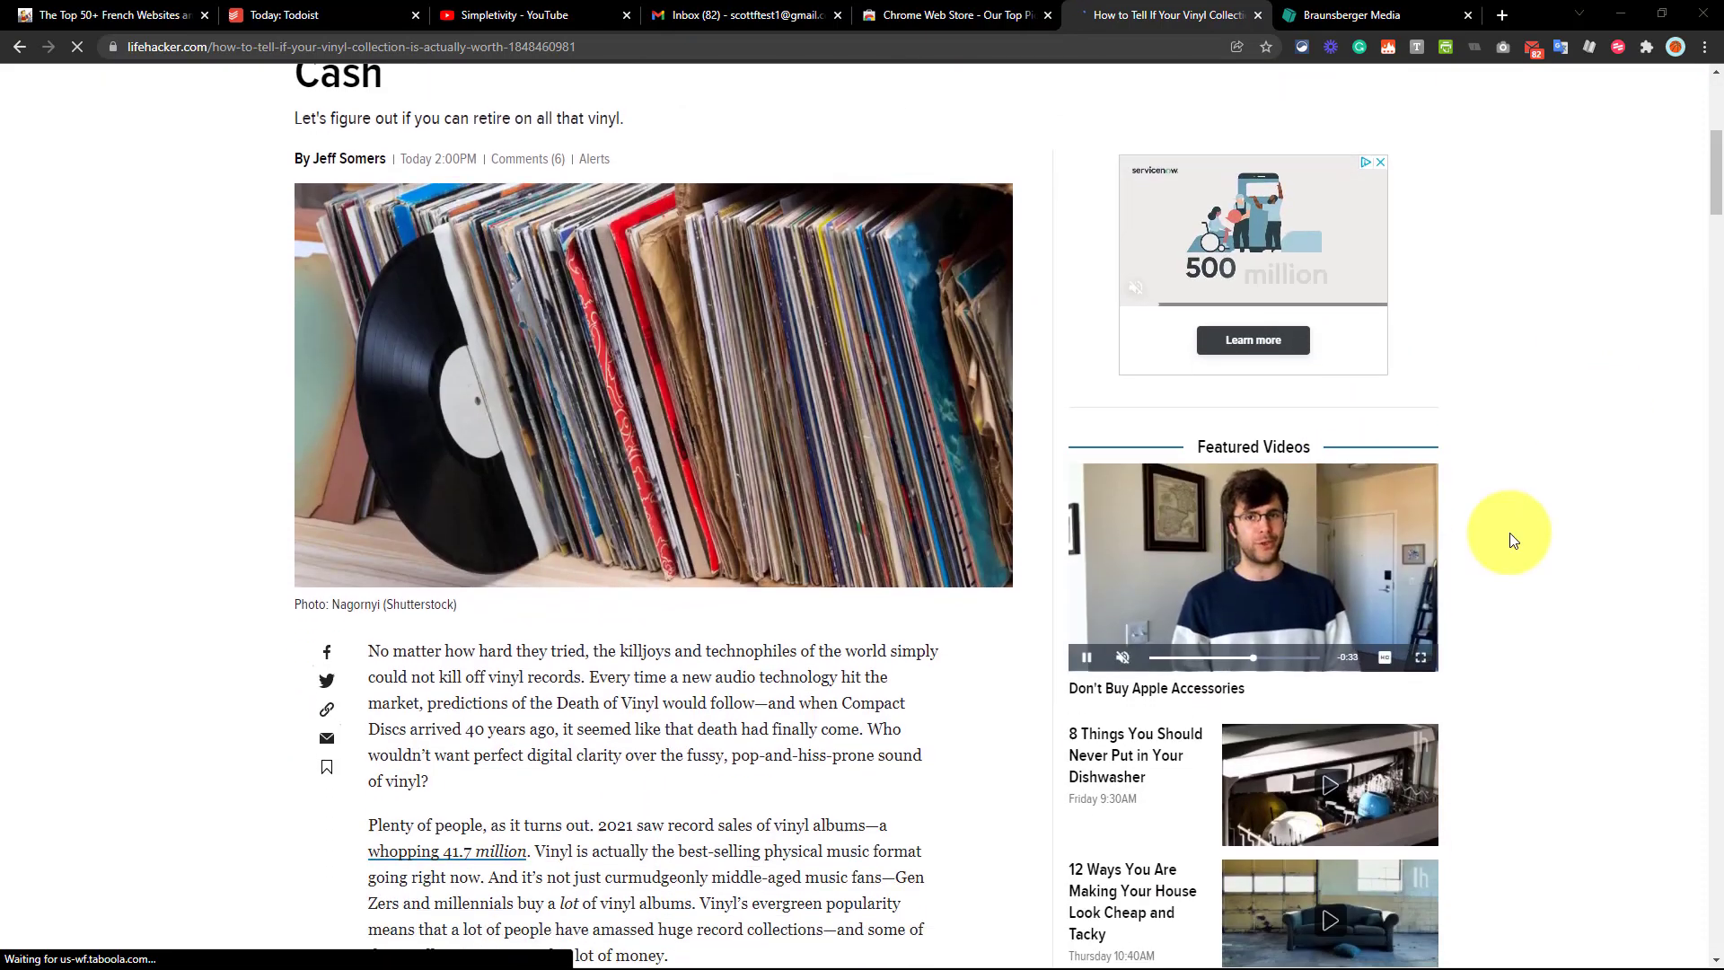
scroll(1511, 531, down, 14)
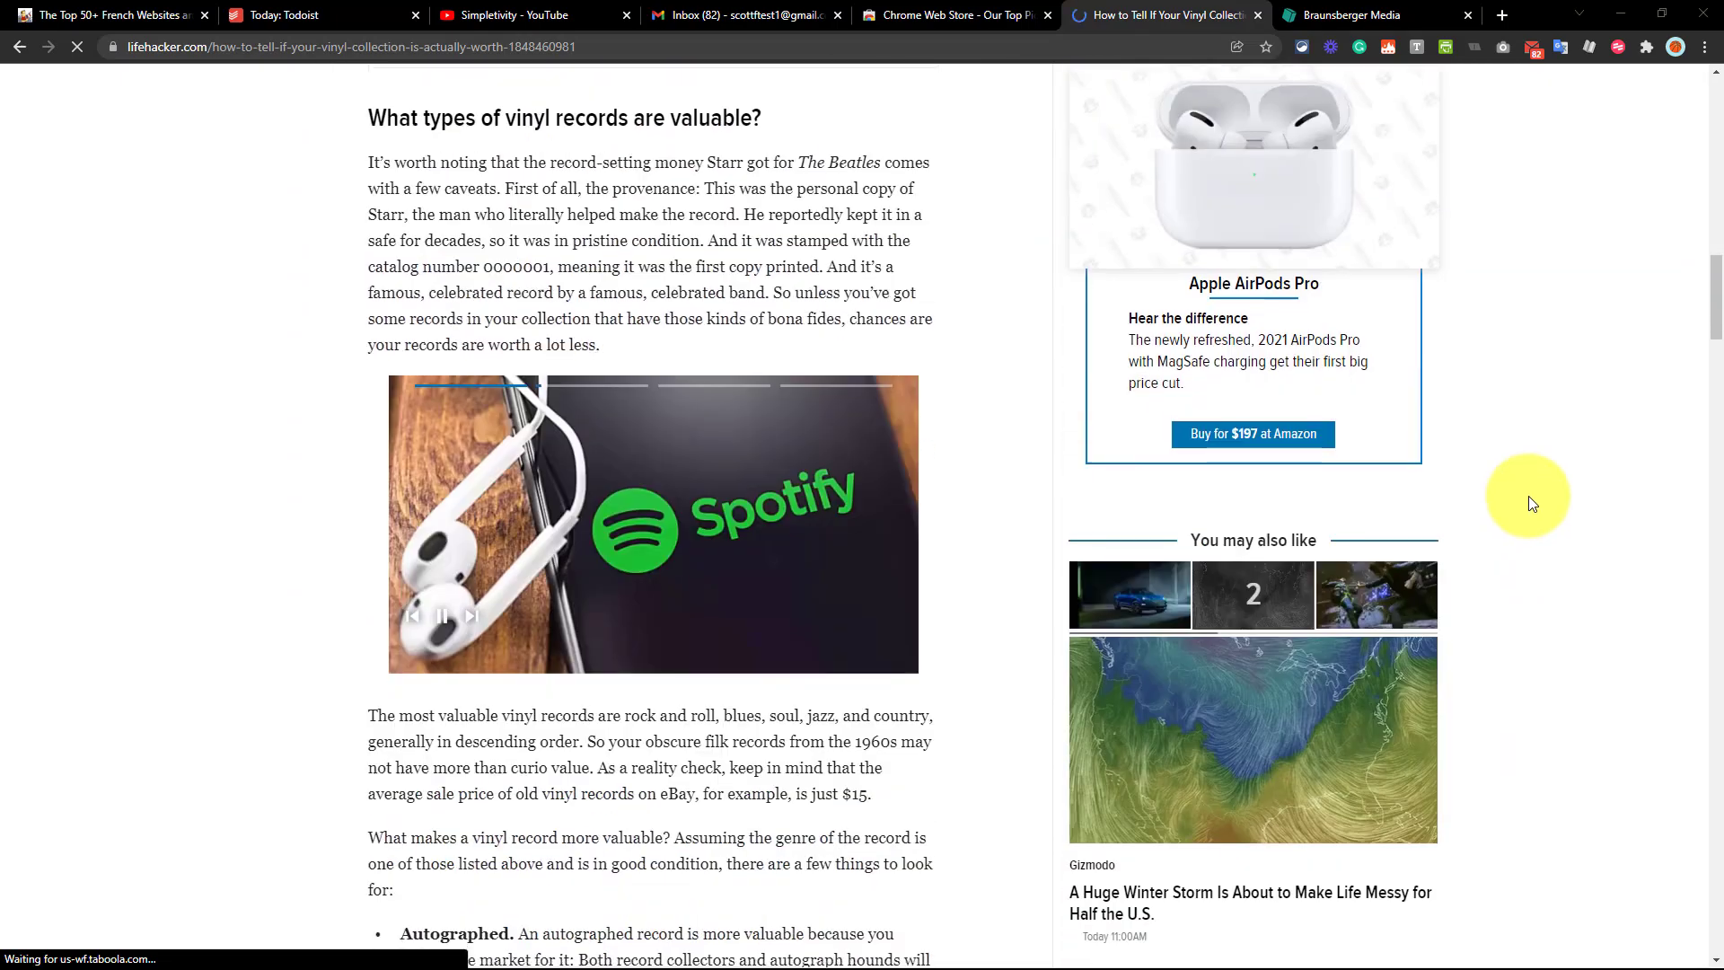
scroll(1529, 496, down, 20)
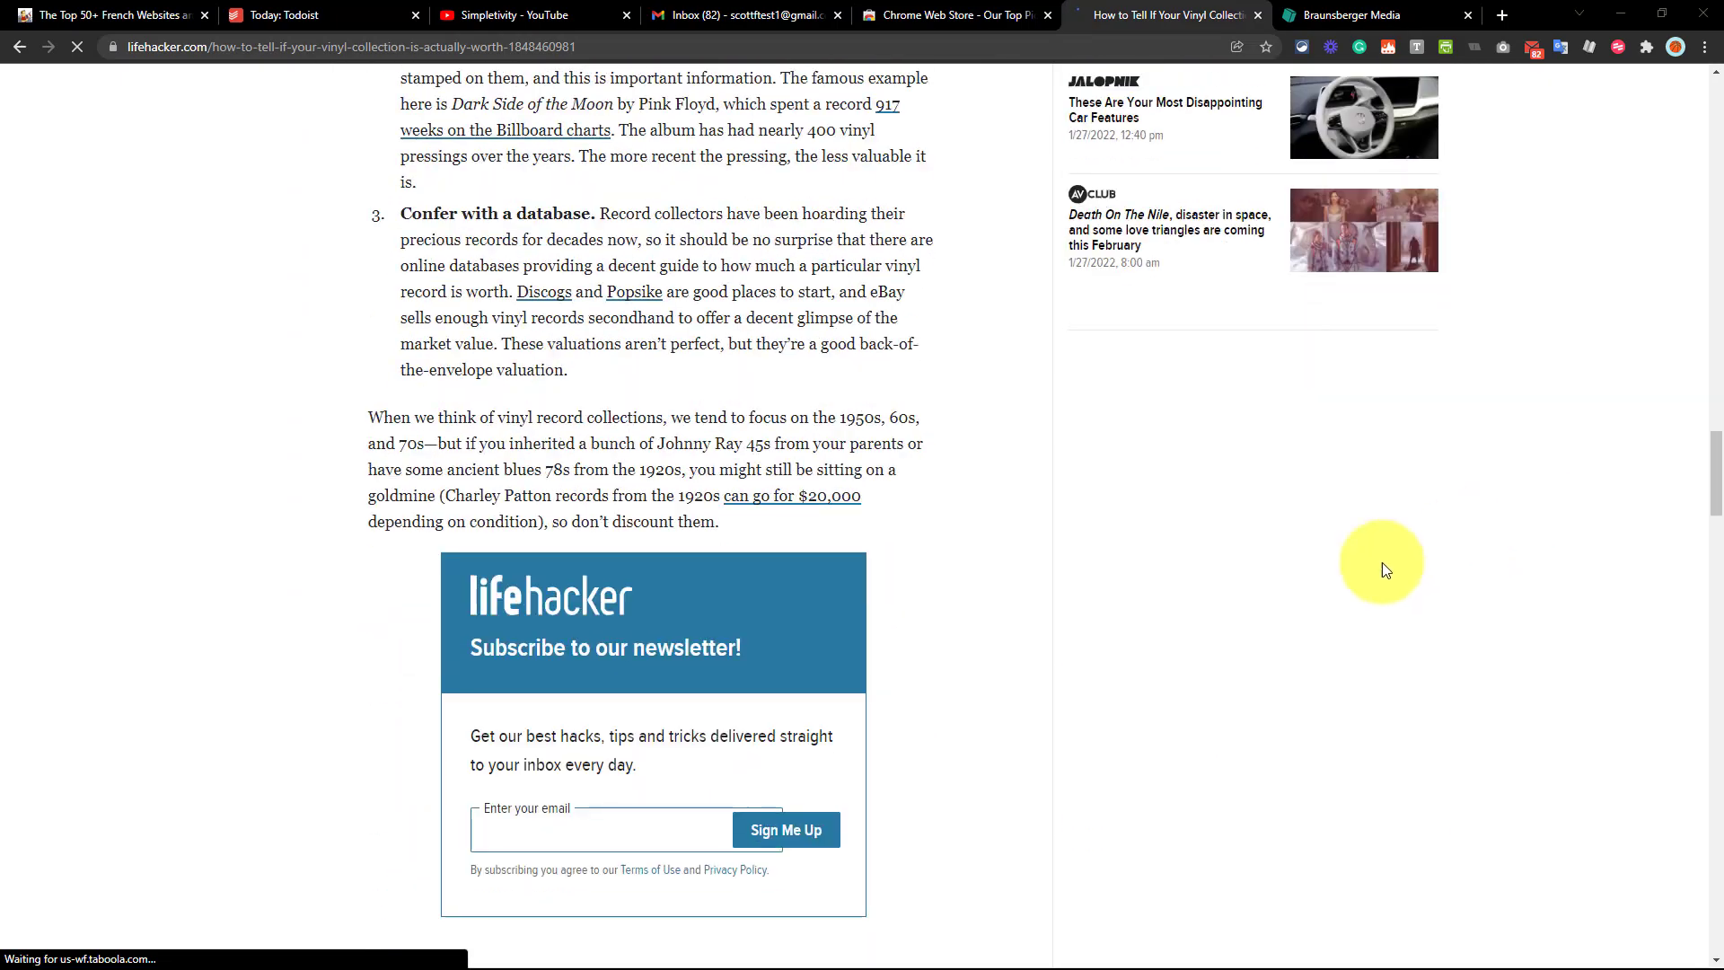
scroll(1591, 370, up, 20)
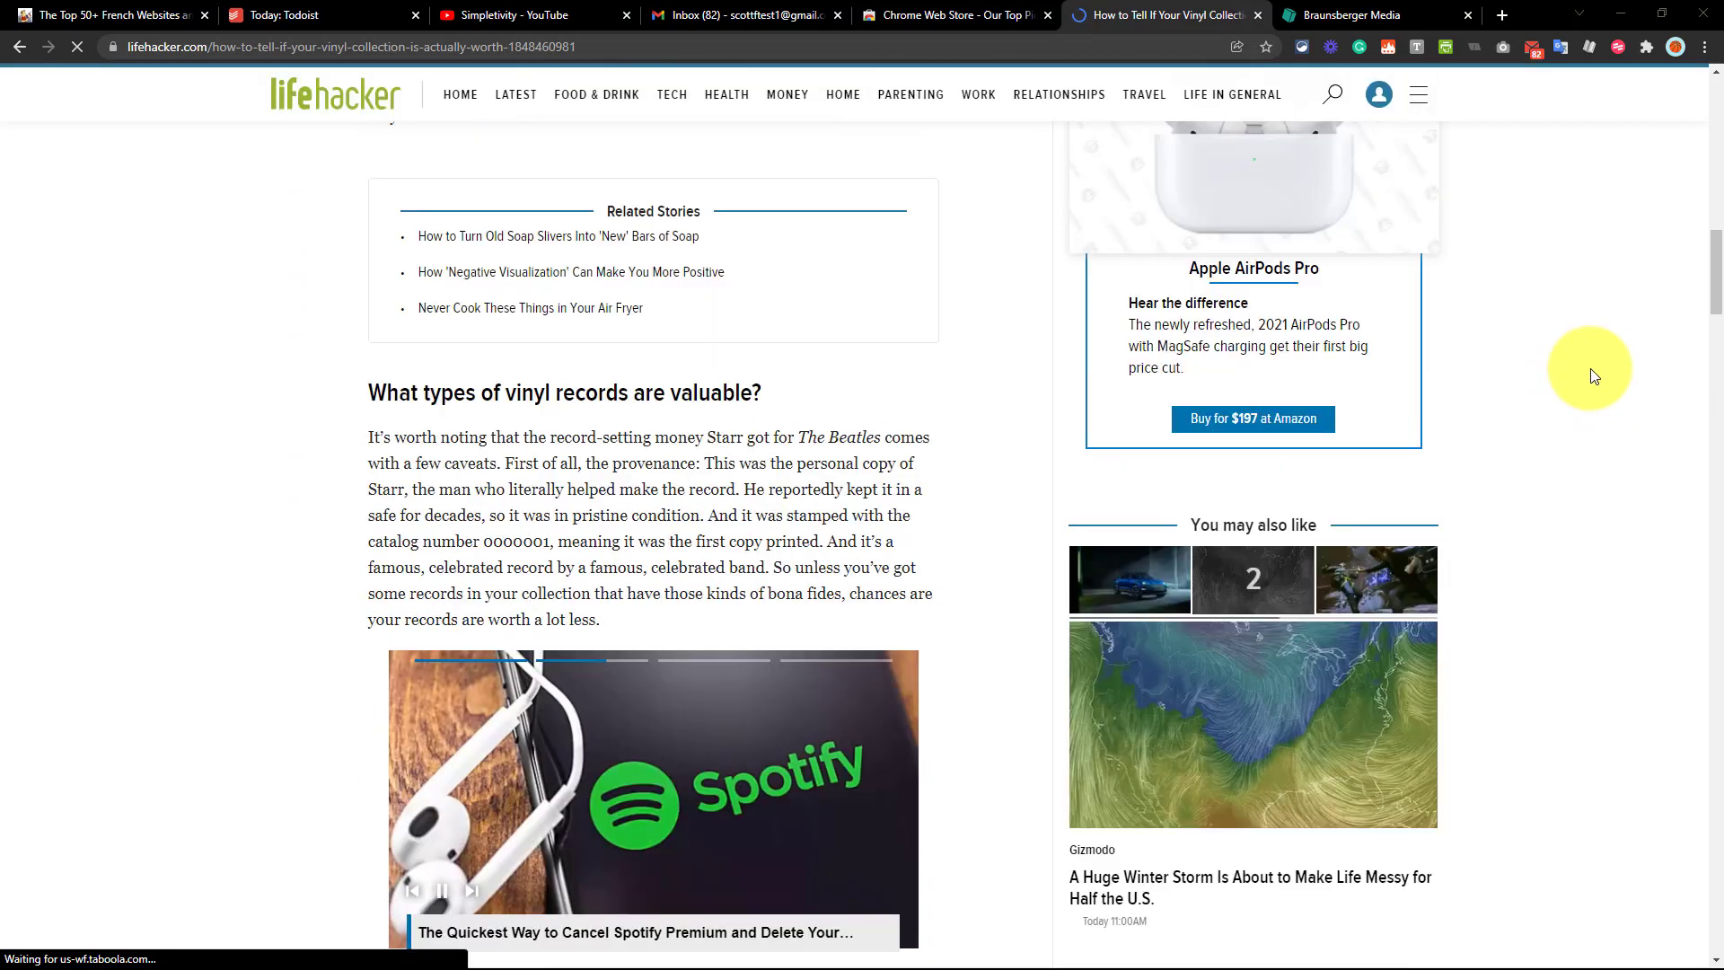
scroll(1591, 372, up, 7)
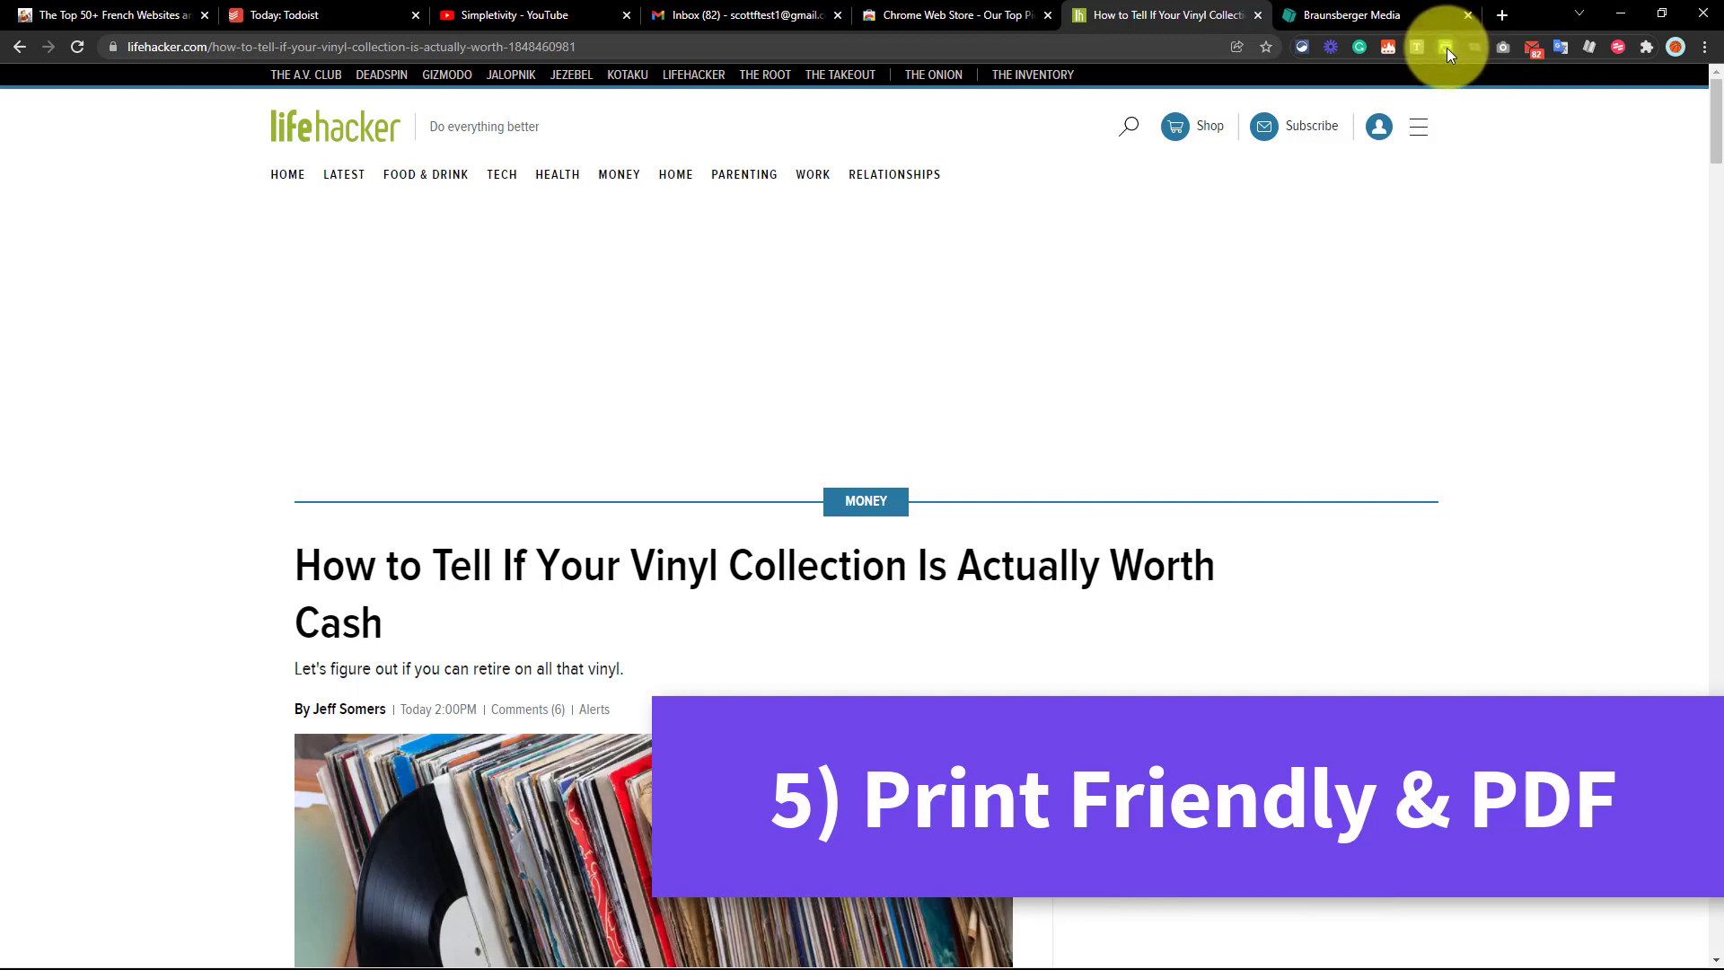
Step: Generate a Print Friendly & PDF preview of the Lifehacker vinyl article and target its lead image
click(1447, 47)
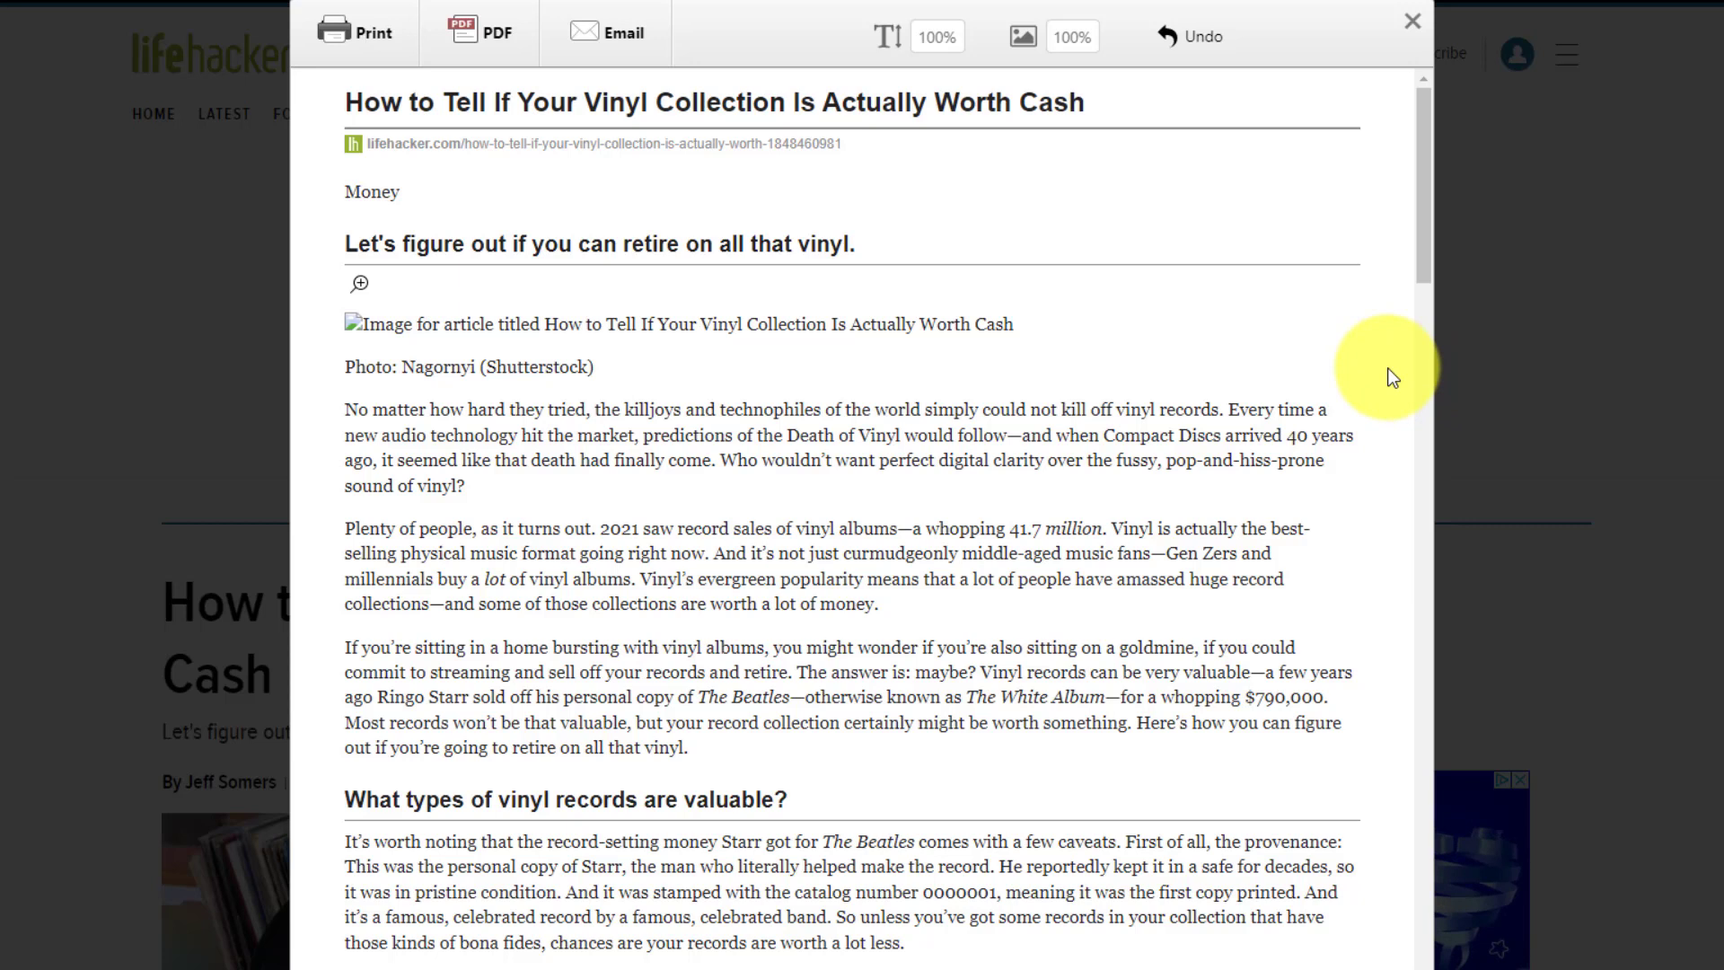
mouse_move(1224, 346)
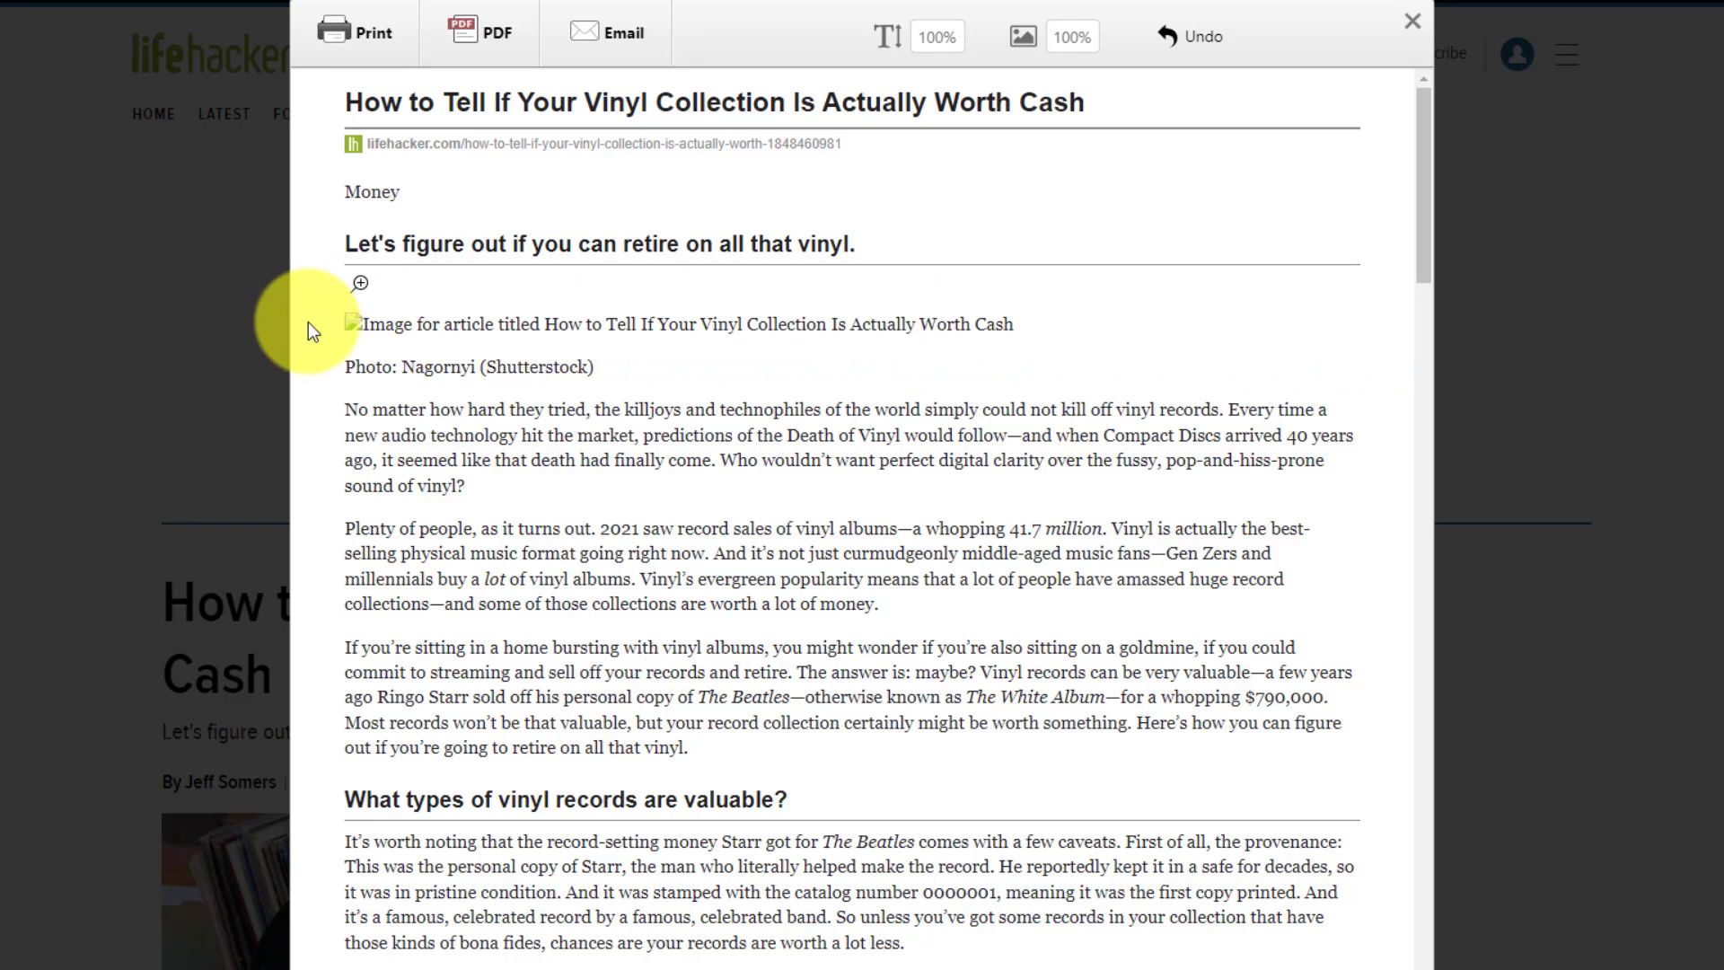
Step: Delete the broken image, the photo caption and the Money label from the vinyl article preview
click(358, 326)
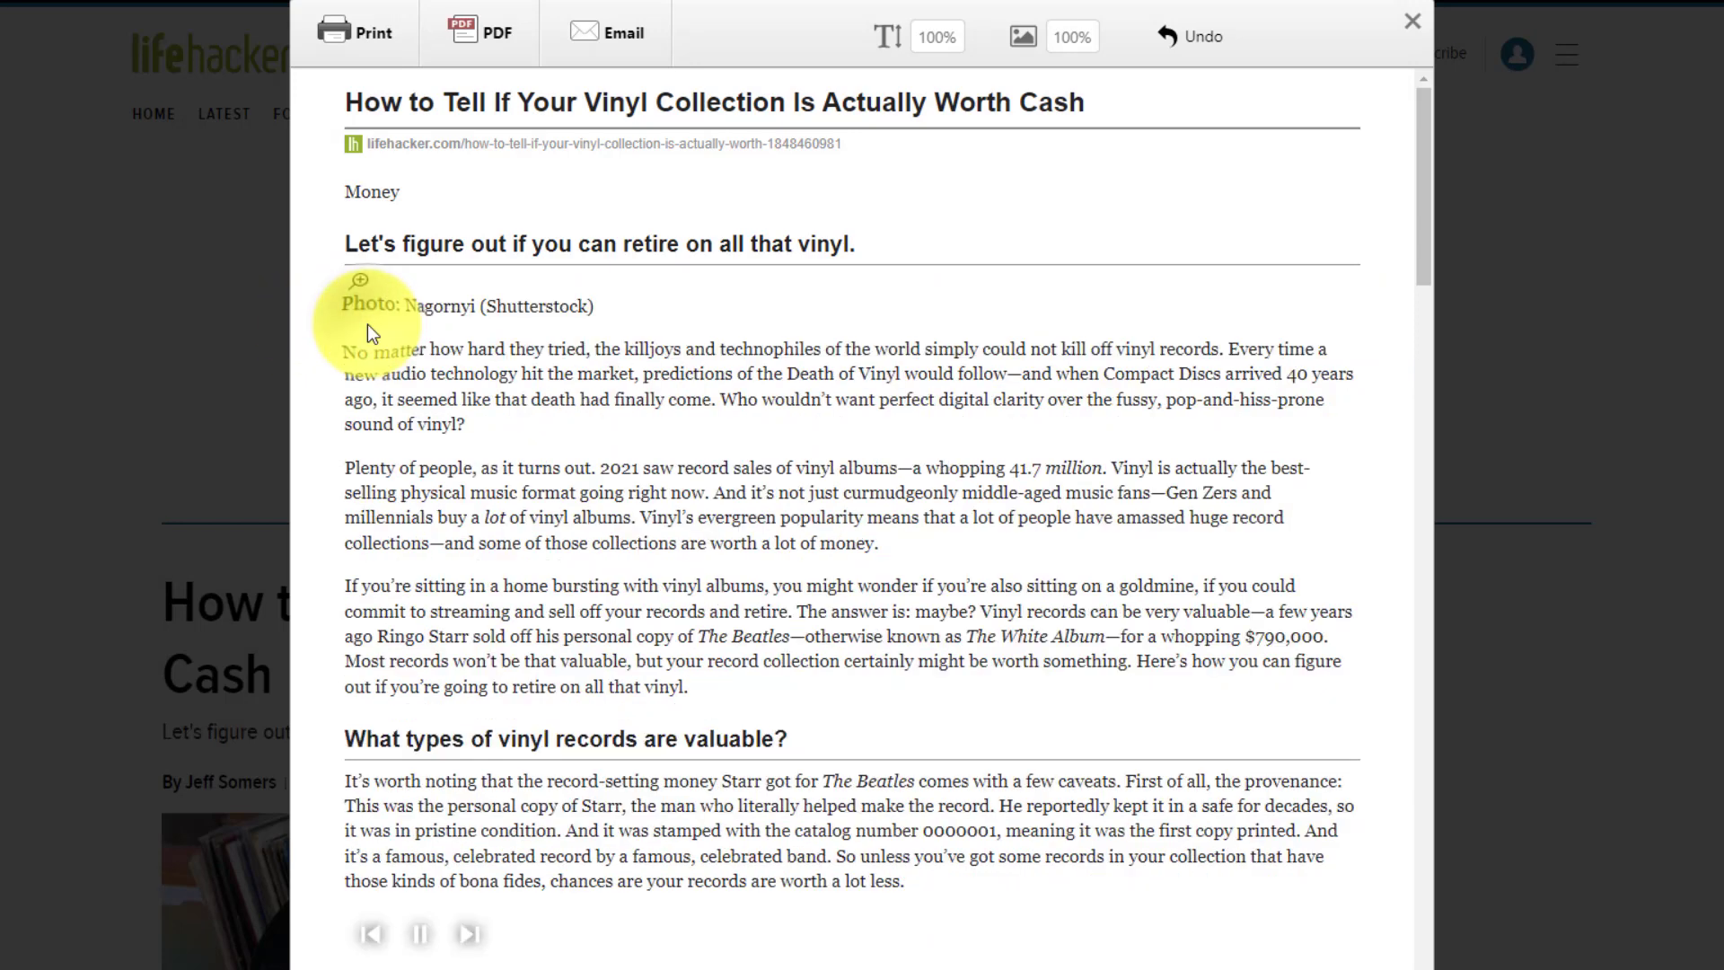
click(355, 303)
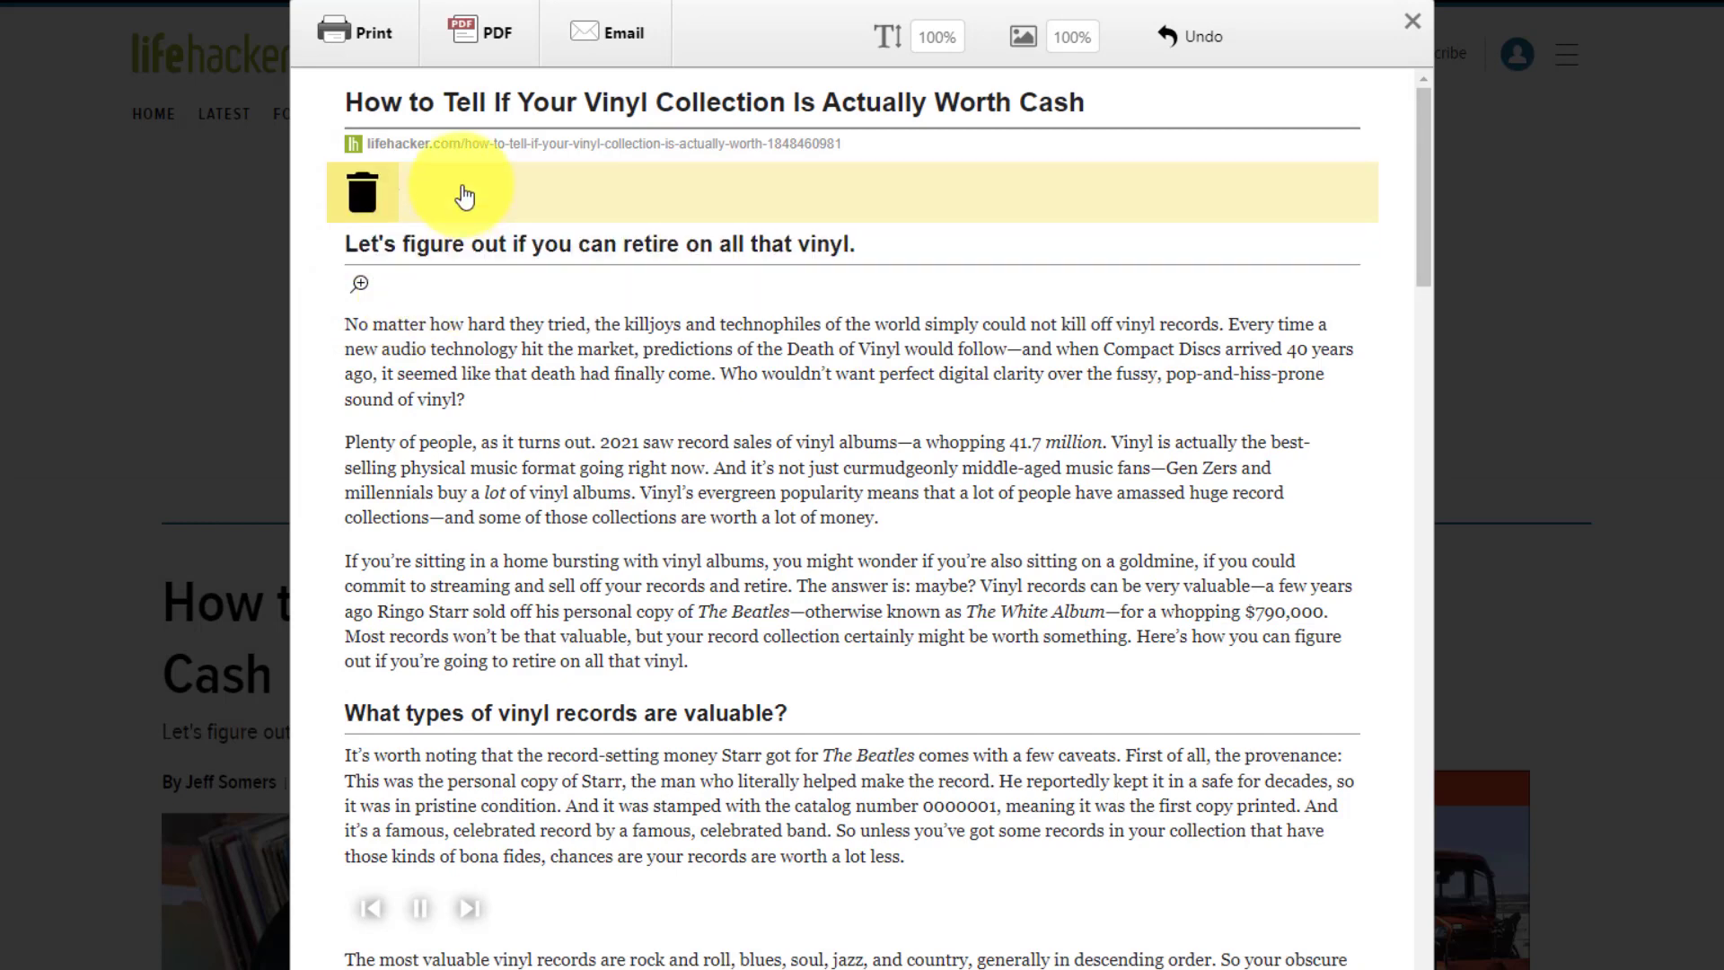
click(361, 194)
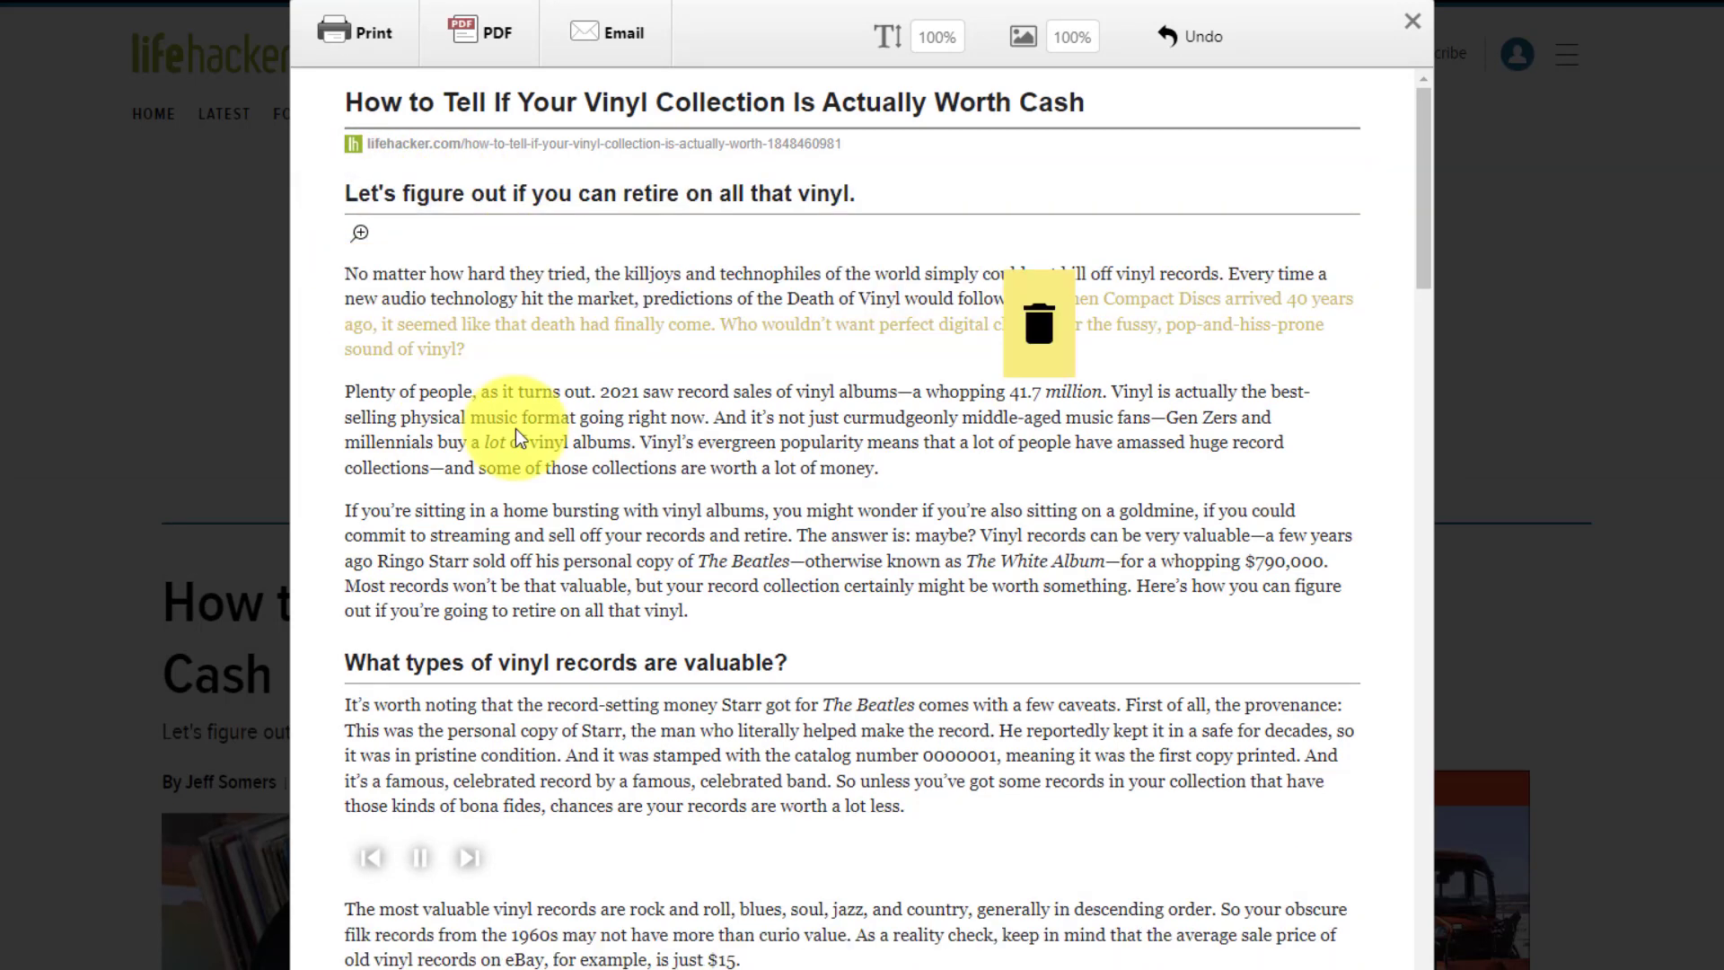
Step: Scroll through the trimmed preview to review the remaining title, subheading and body text
scroll(933, 543, down, 6)
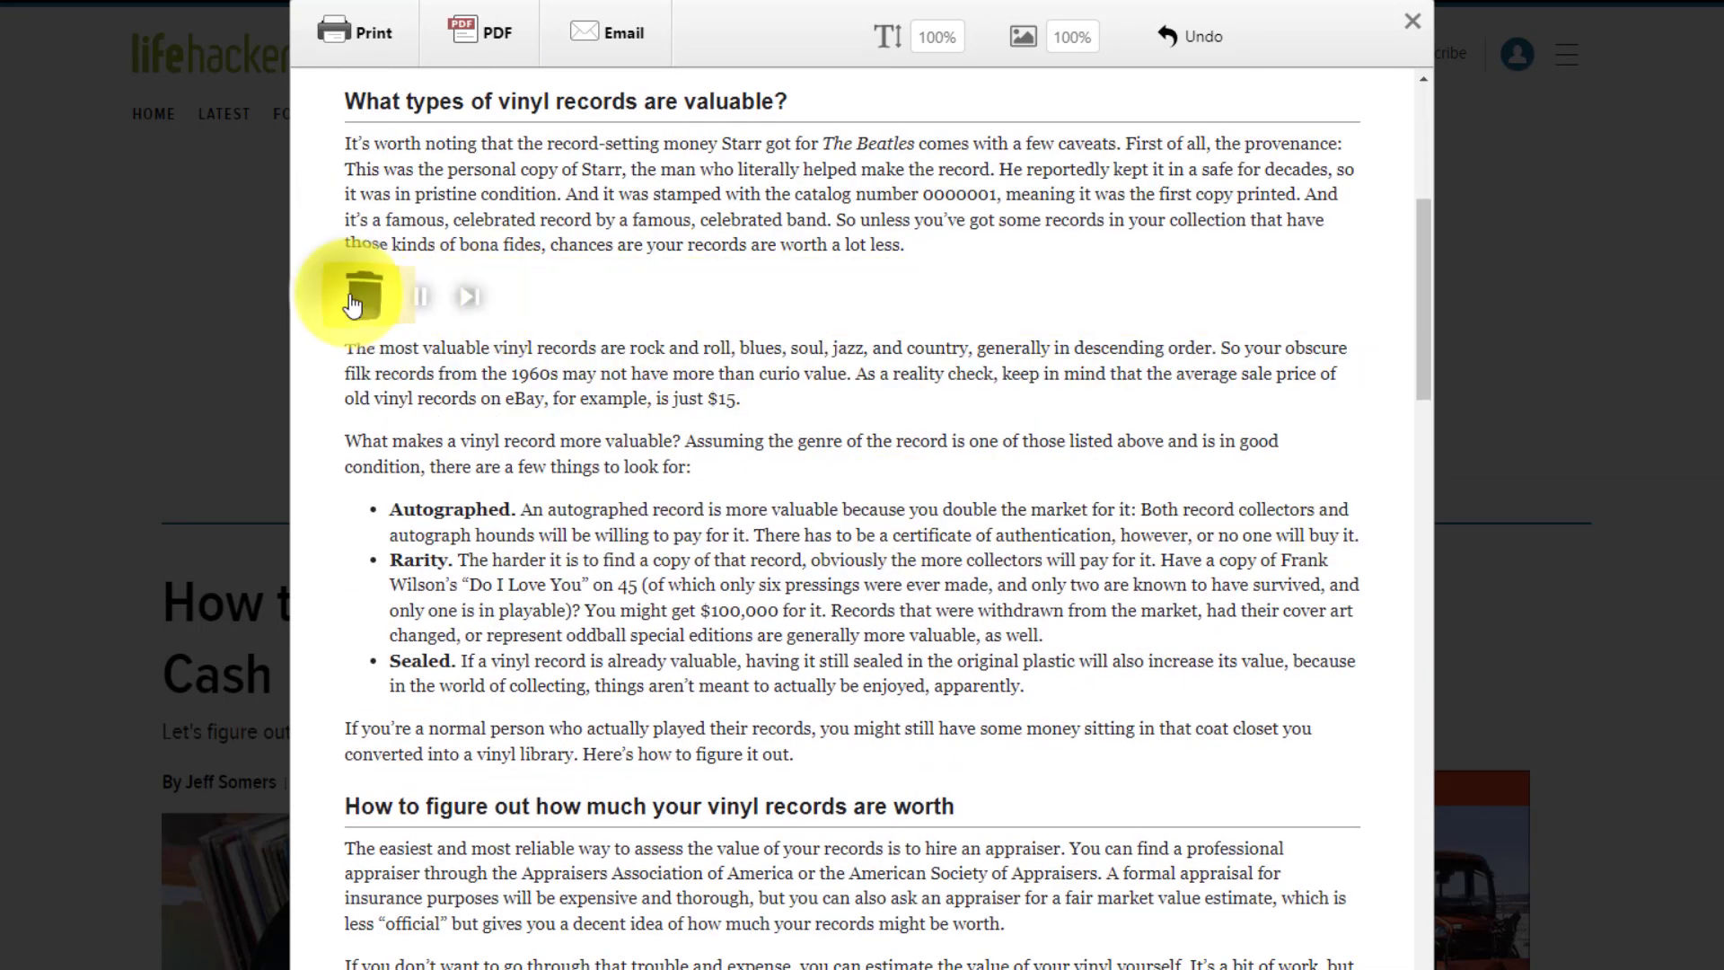
mouse_move(363, 386)
mouse_move(368, 311)
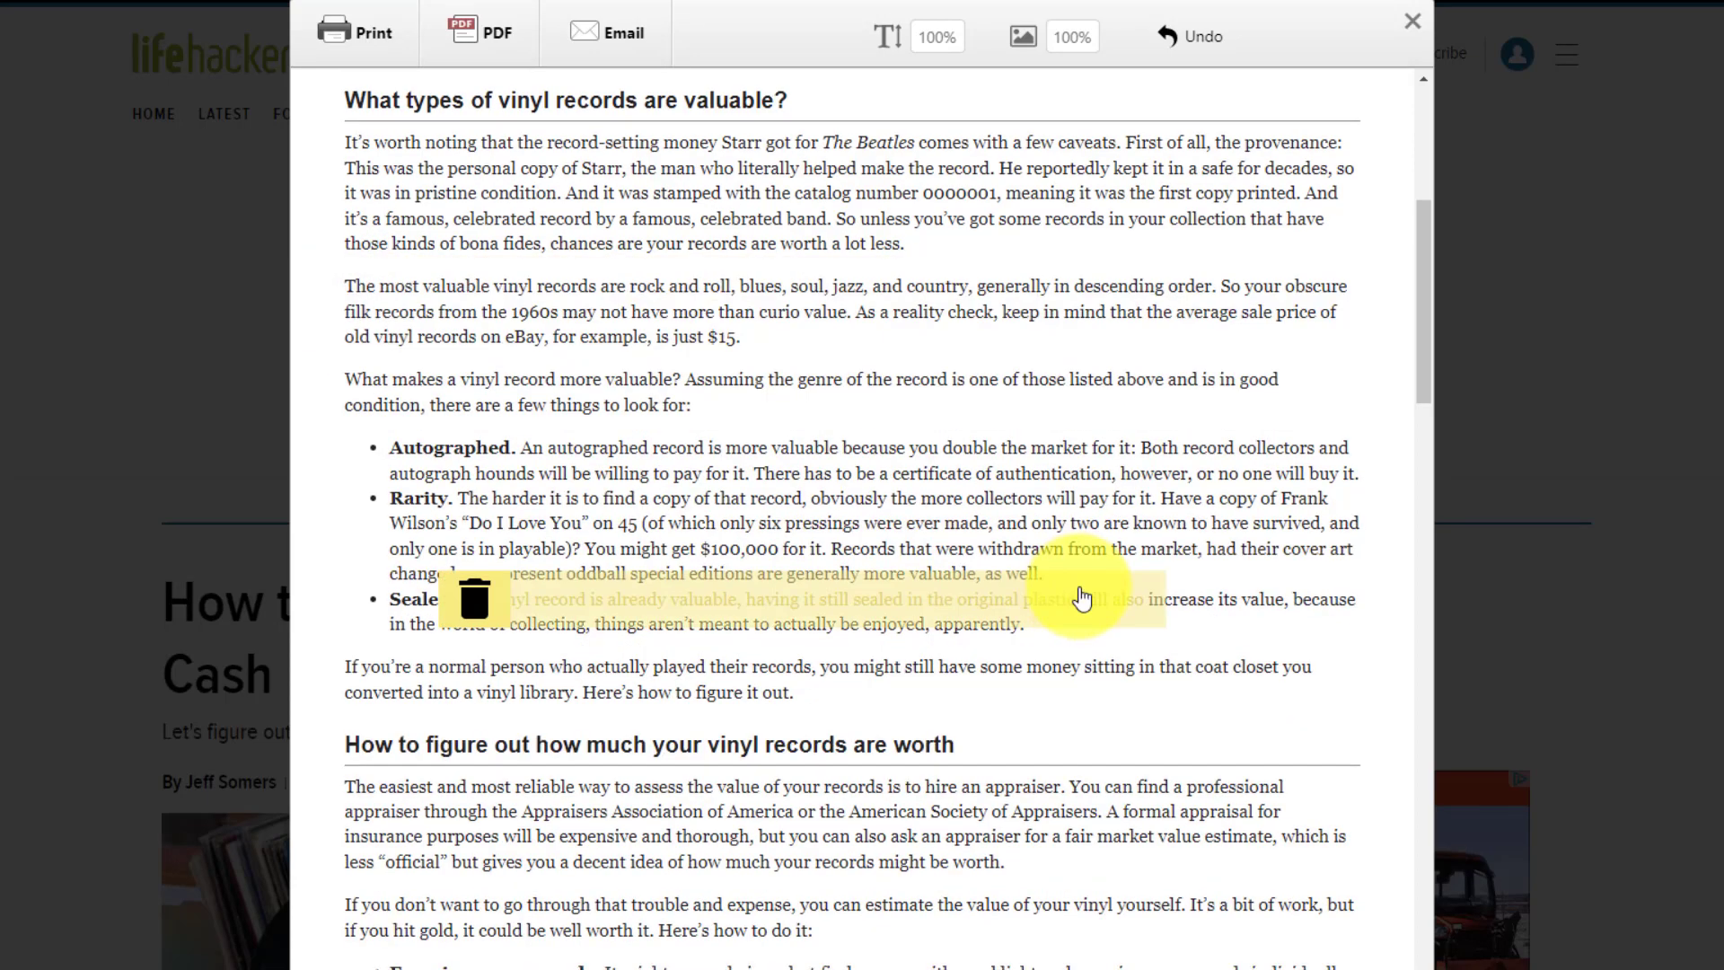
scroll(1083, 596, down, 10)
scroll(1082, 598, down, 2)
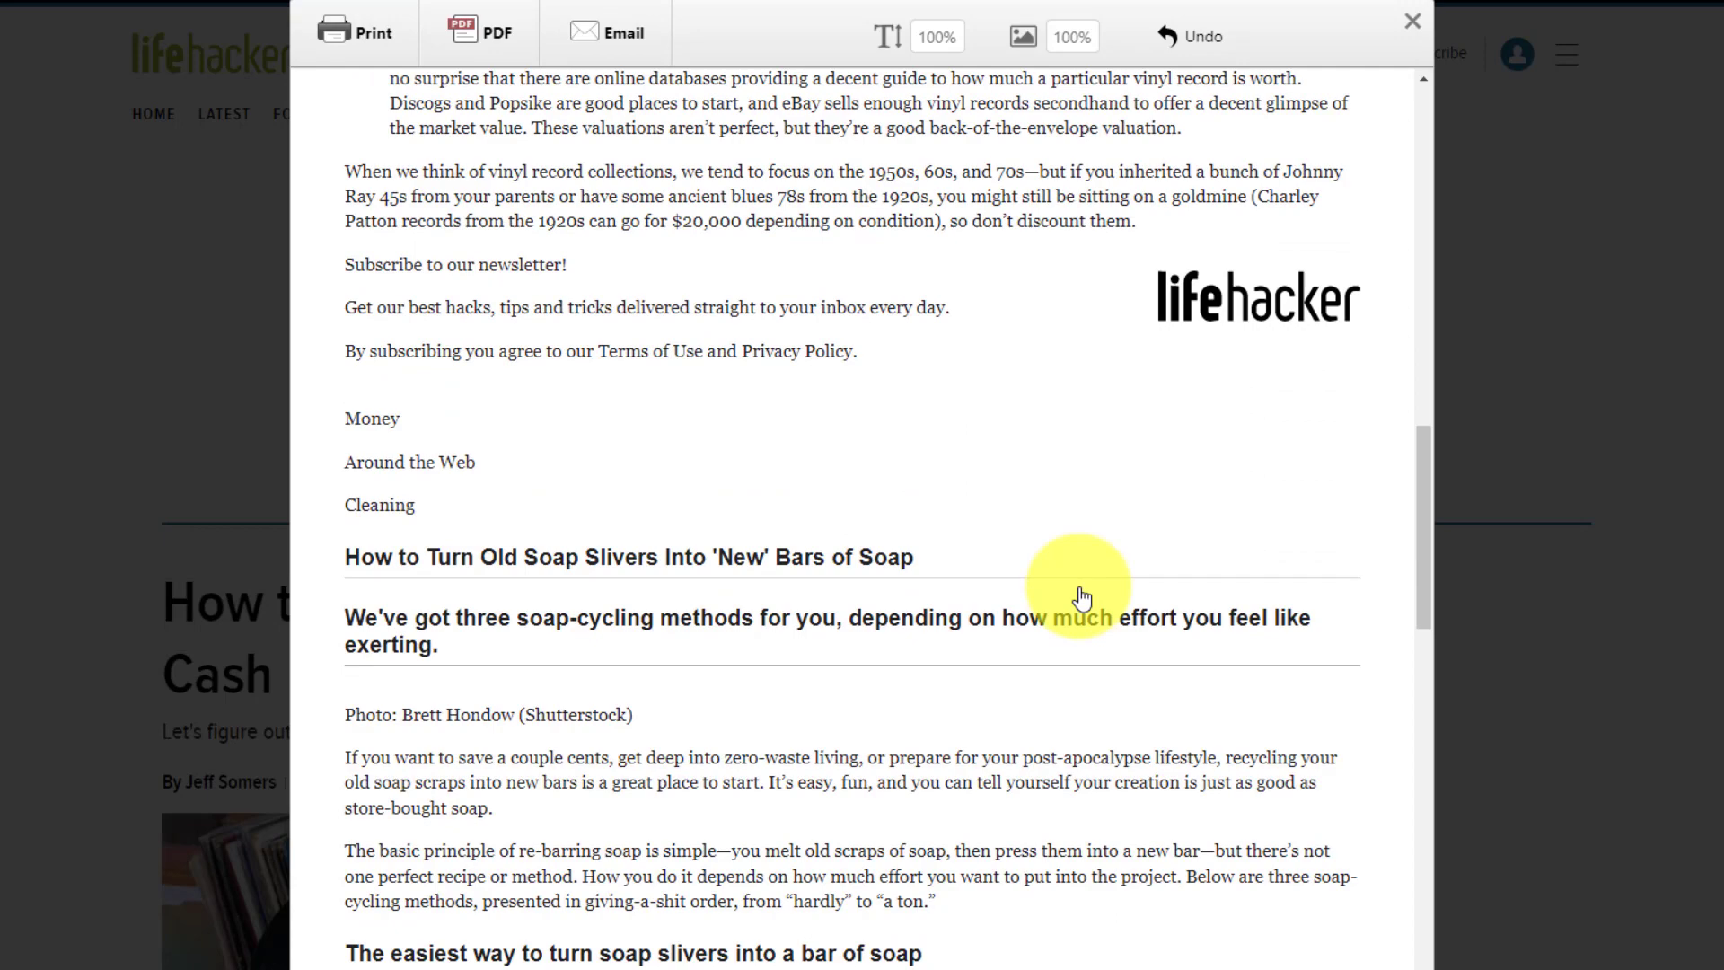
scroll(1078, 600, down, 4)
scroll(1051, 597, down, 3)
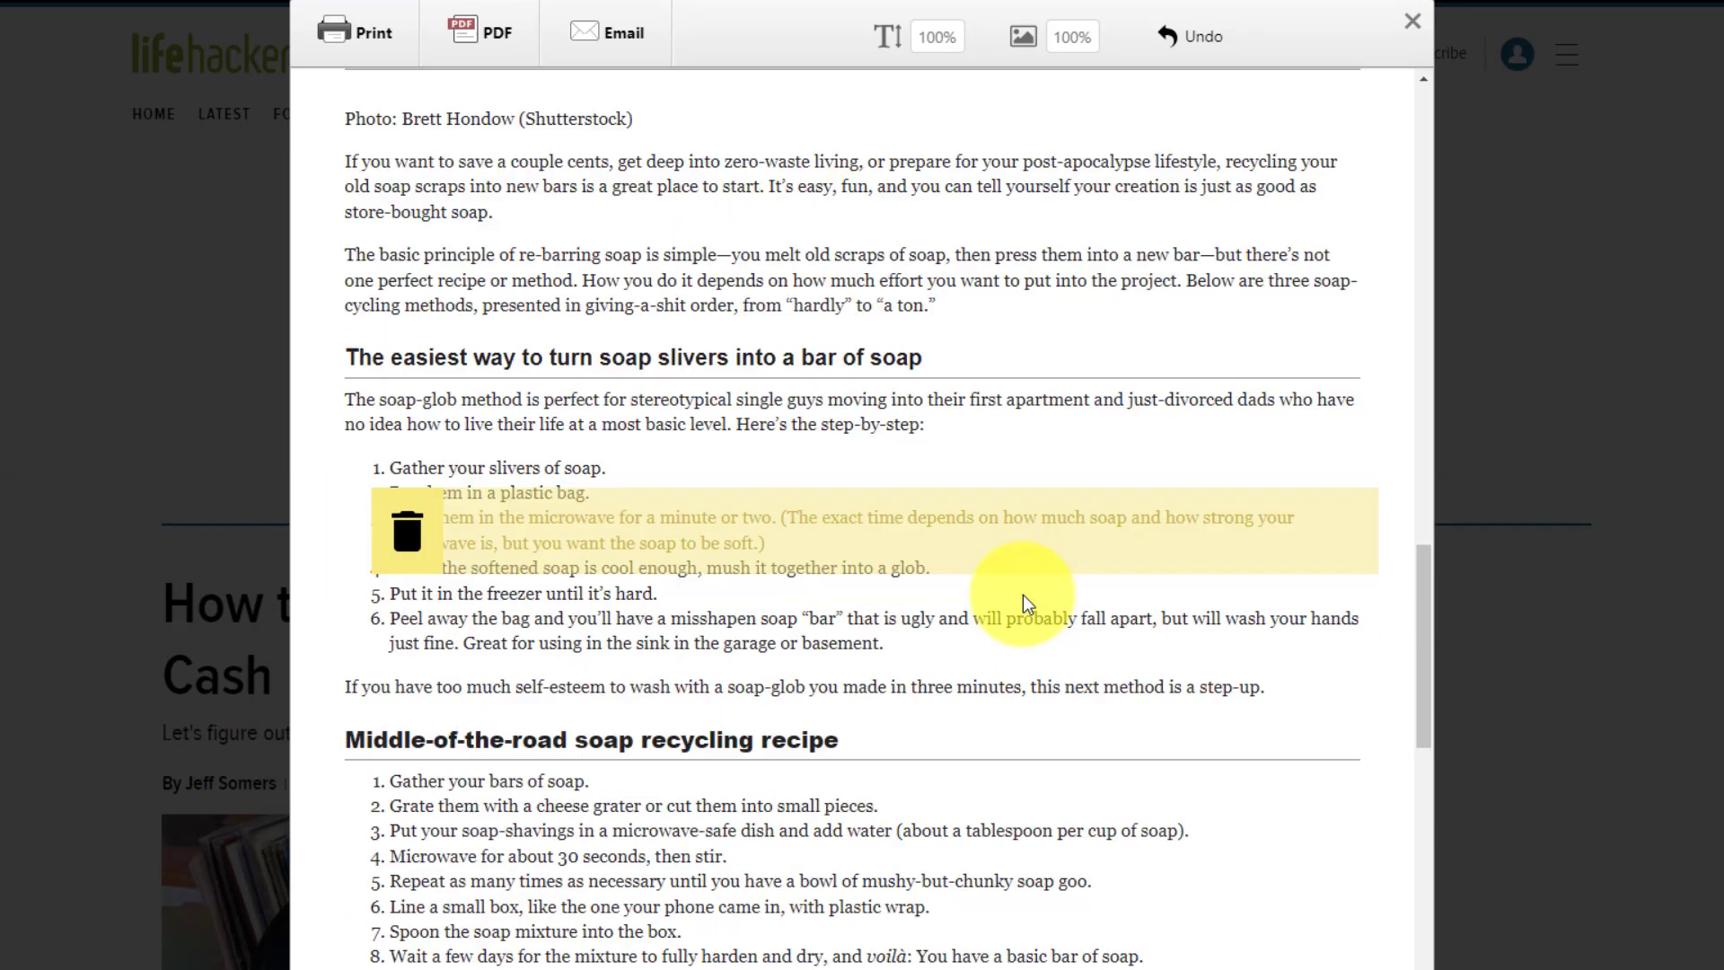
scroll(1028, 603, down, 4)
scroll(1027, 604, up, 11)
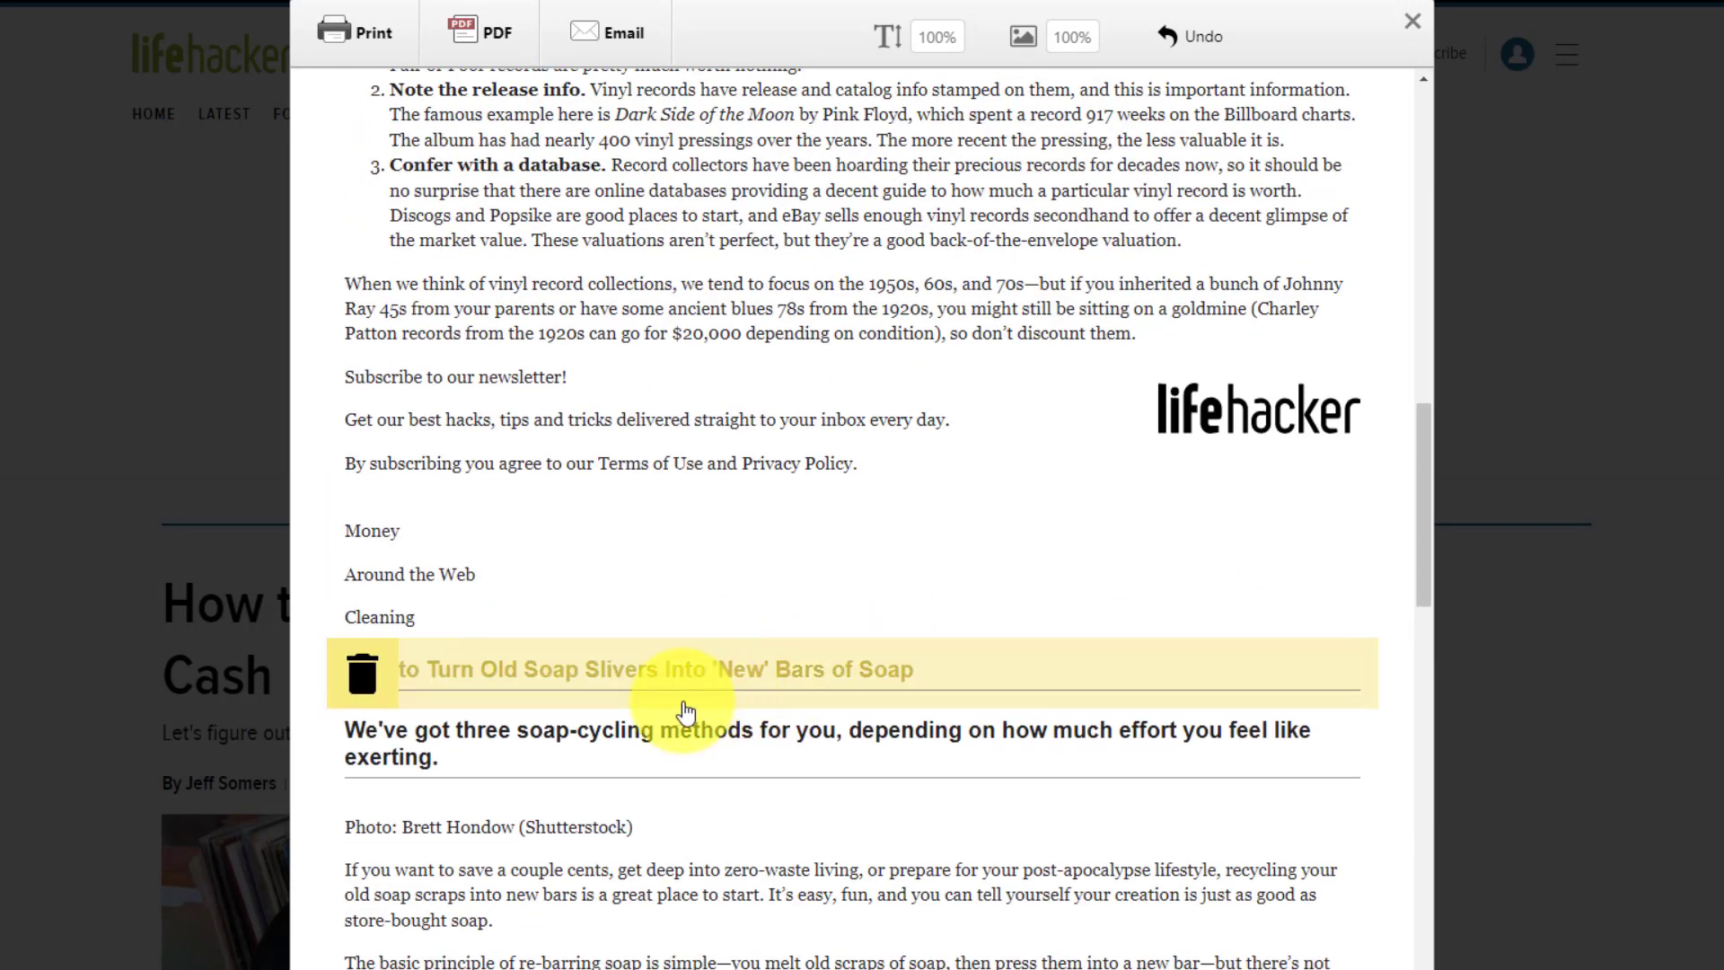
scroll(828, 675, up, 10)
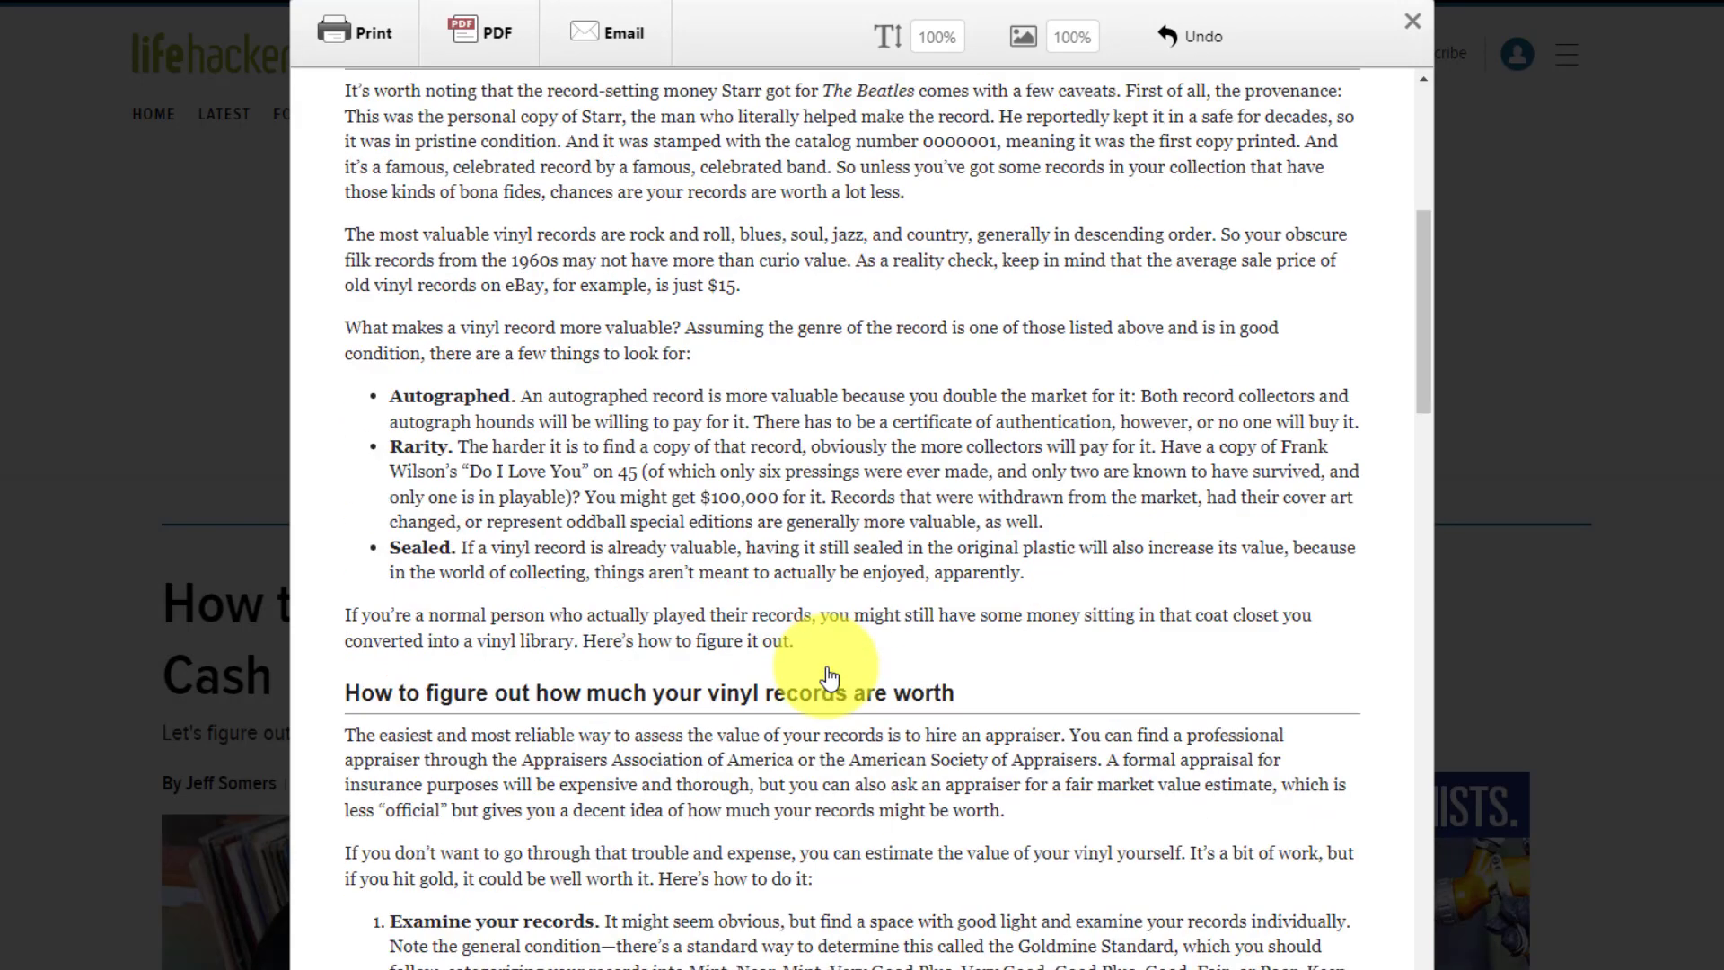
scroll(828, 675, up, 7)
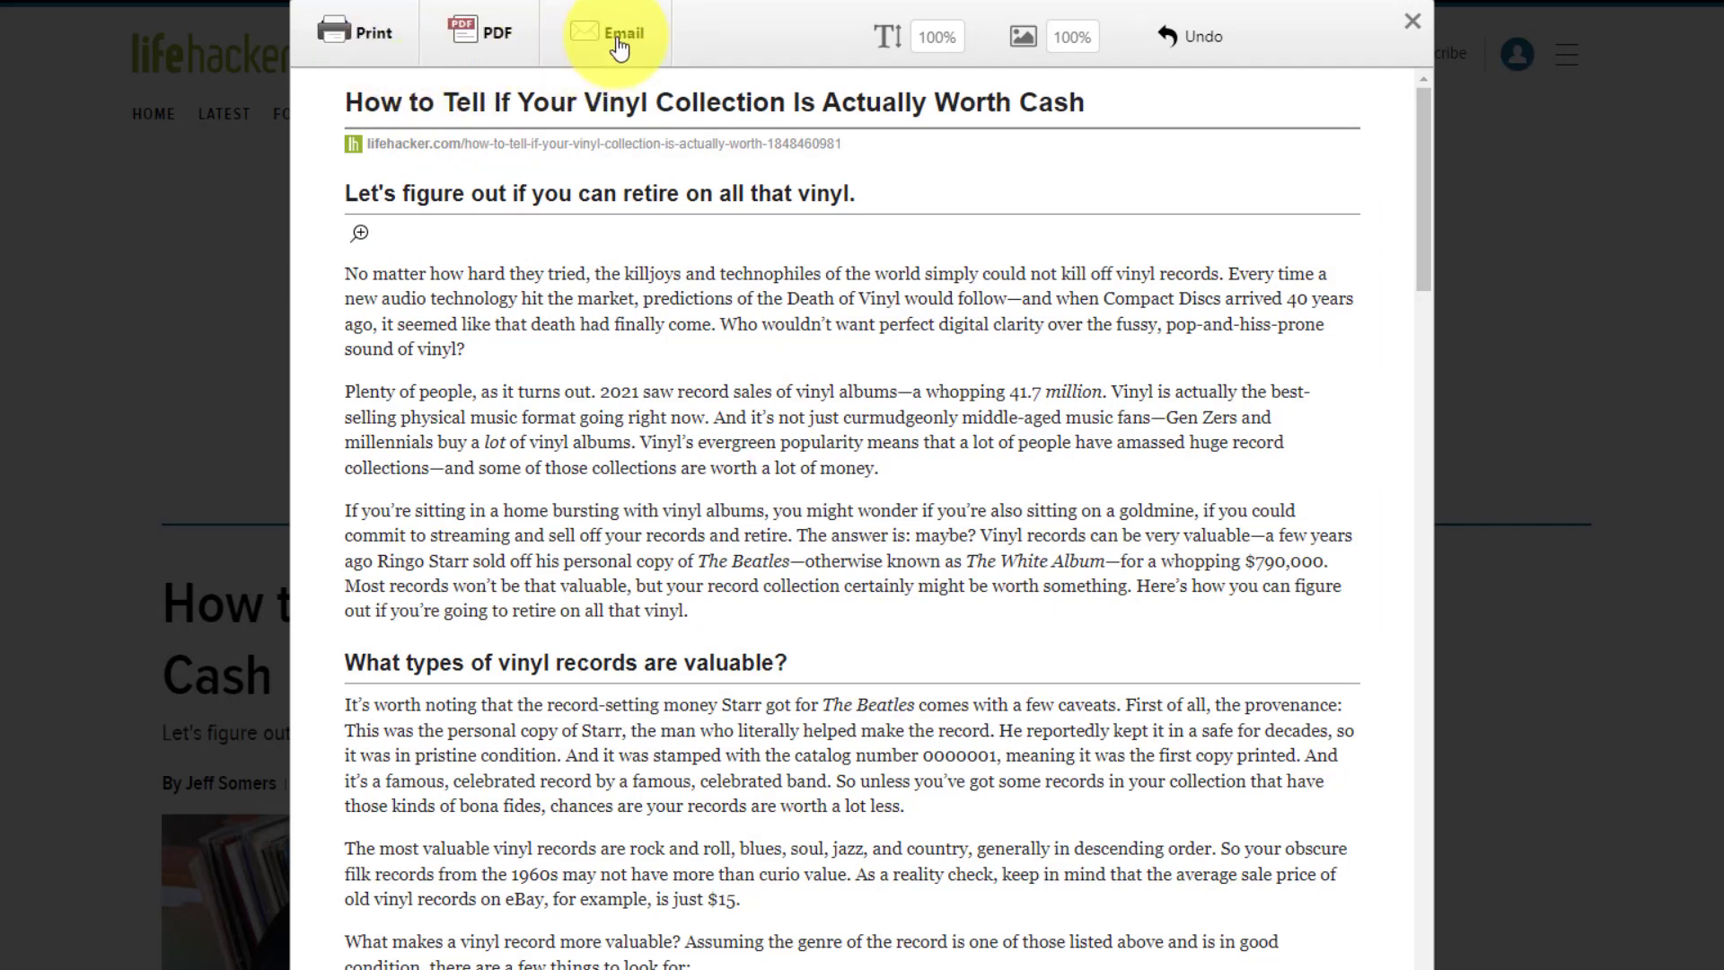
Step: Reduce the PrintFriendly article text size to 90%
click(952, 49)
click(935, 160)
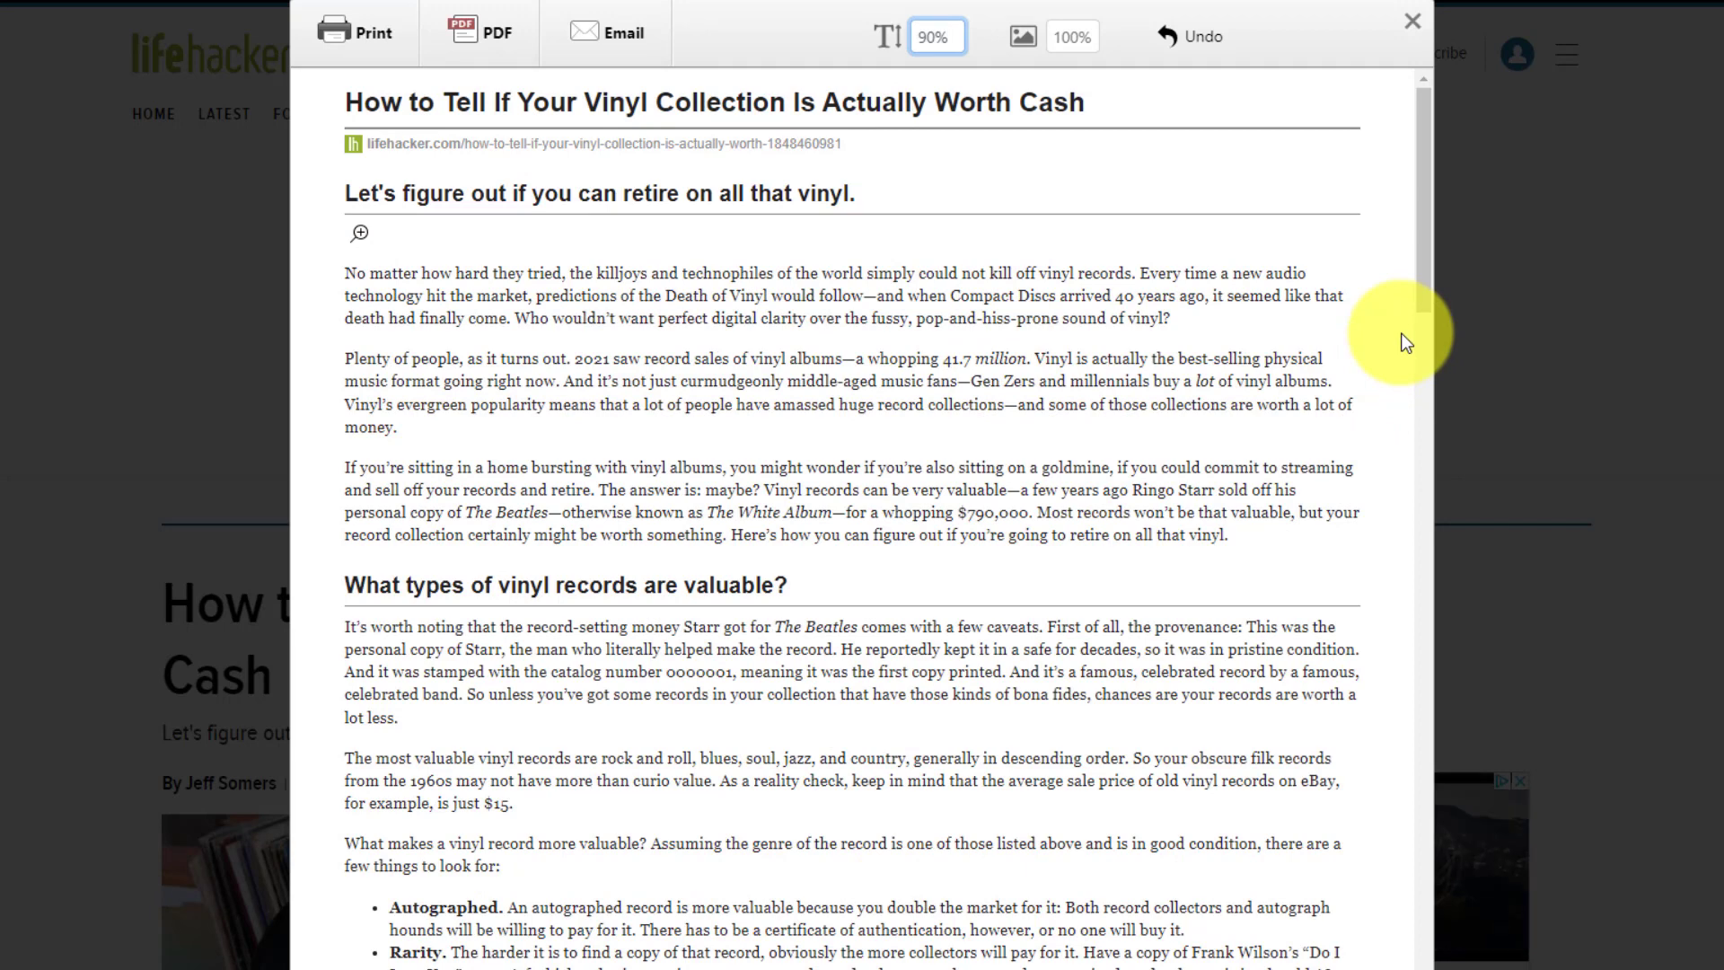
mouse_move(1374, 324)
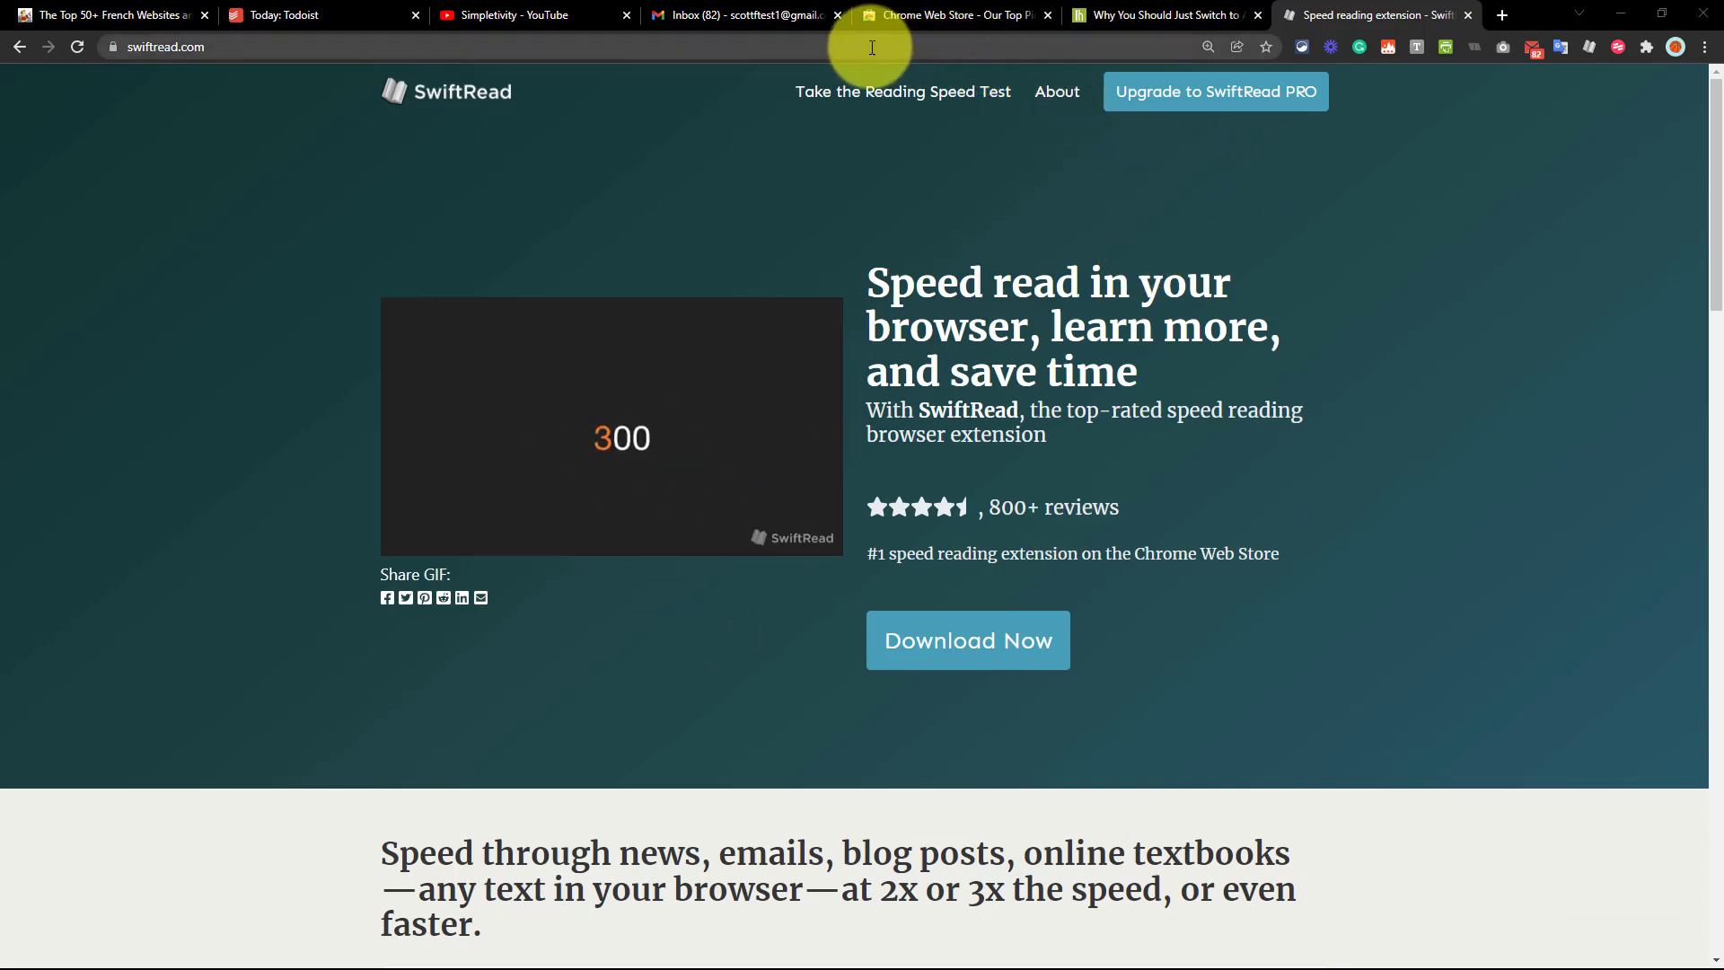
Step: On the Lifehacker Android article, select the opening paragraph 'Apple is good at what they do' and bring up its context menu
click(1176, 14)
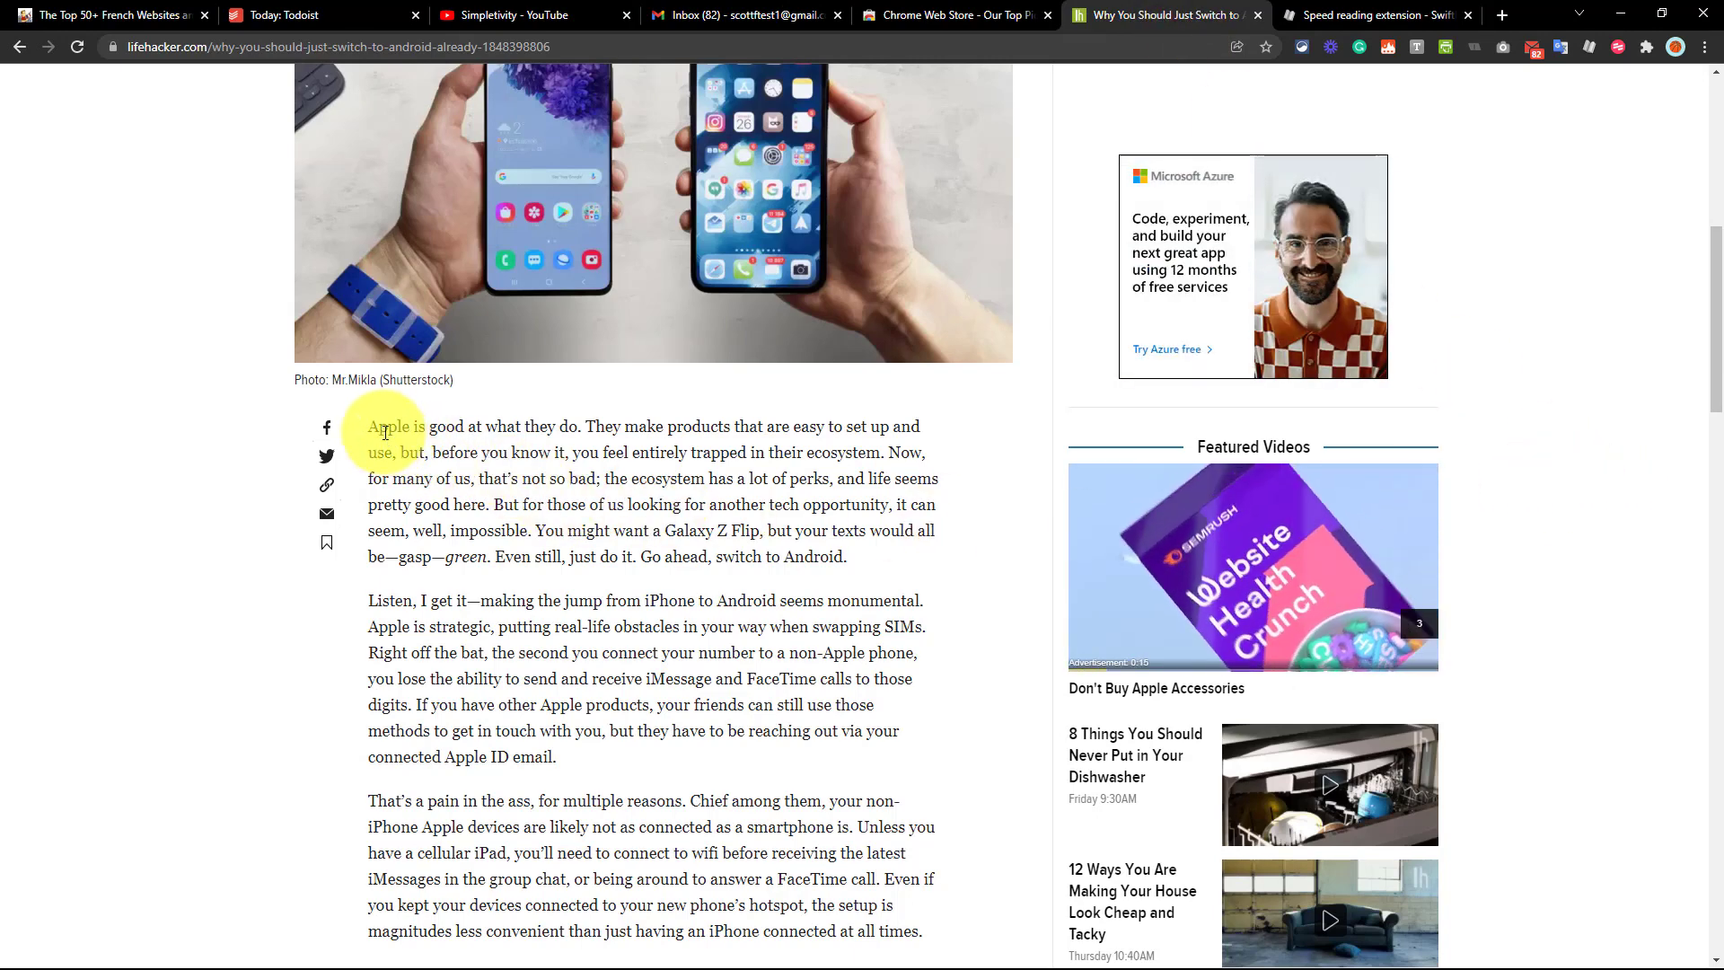
drag(367, 427, 885, 563)
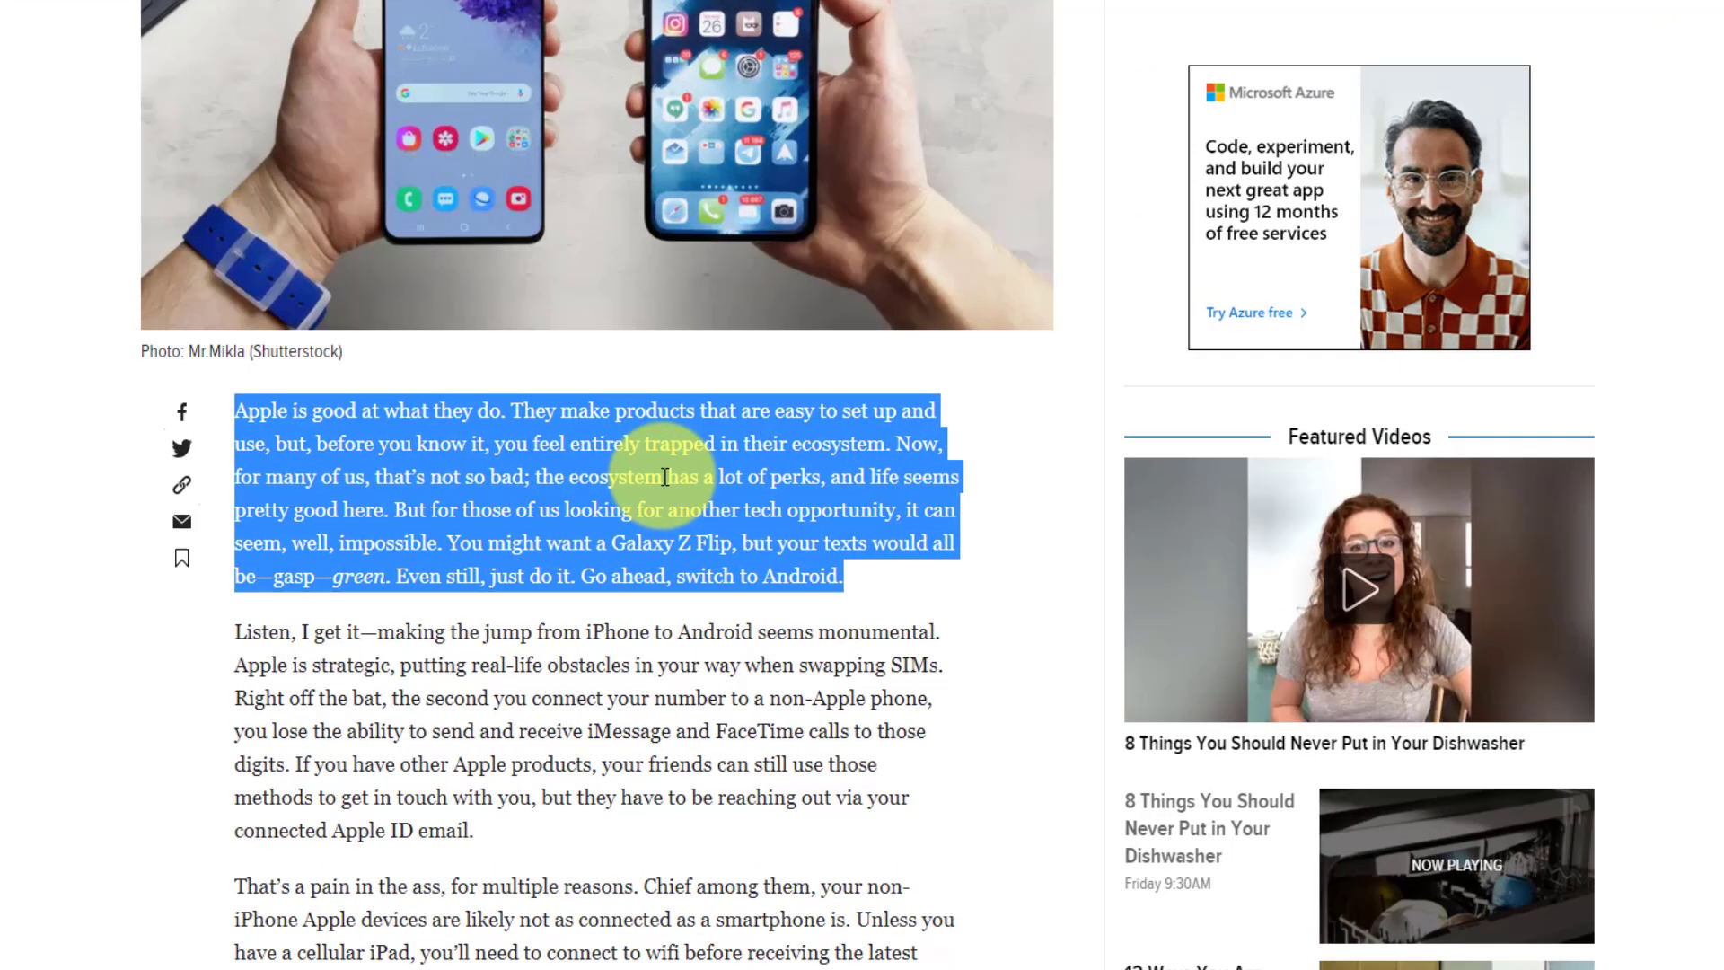
right_click(701, 479)
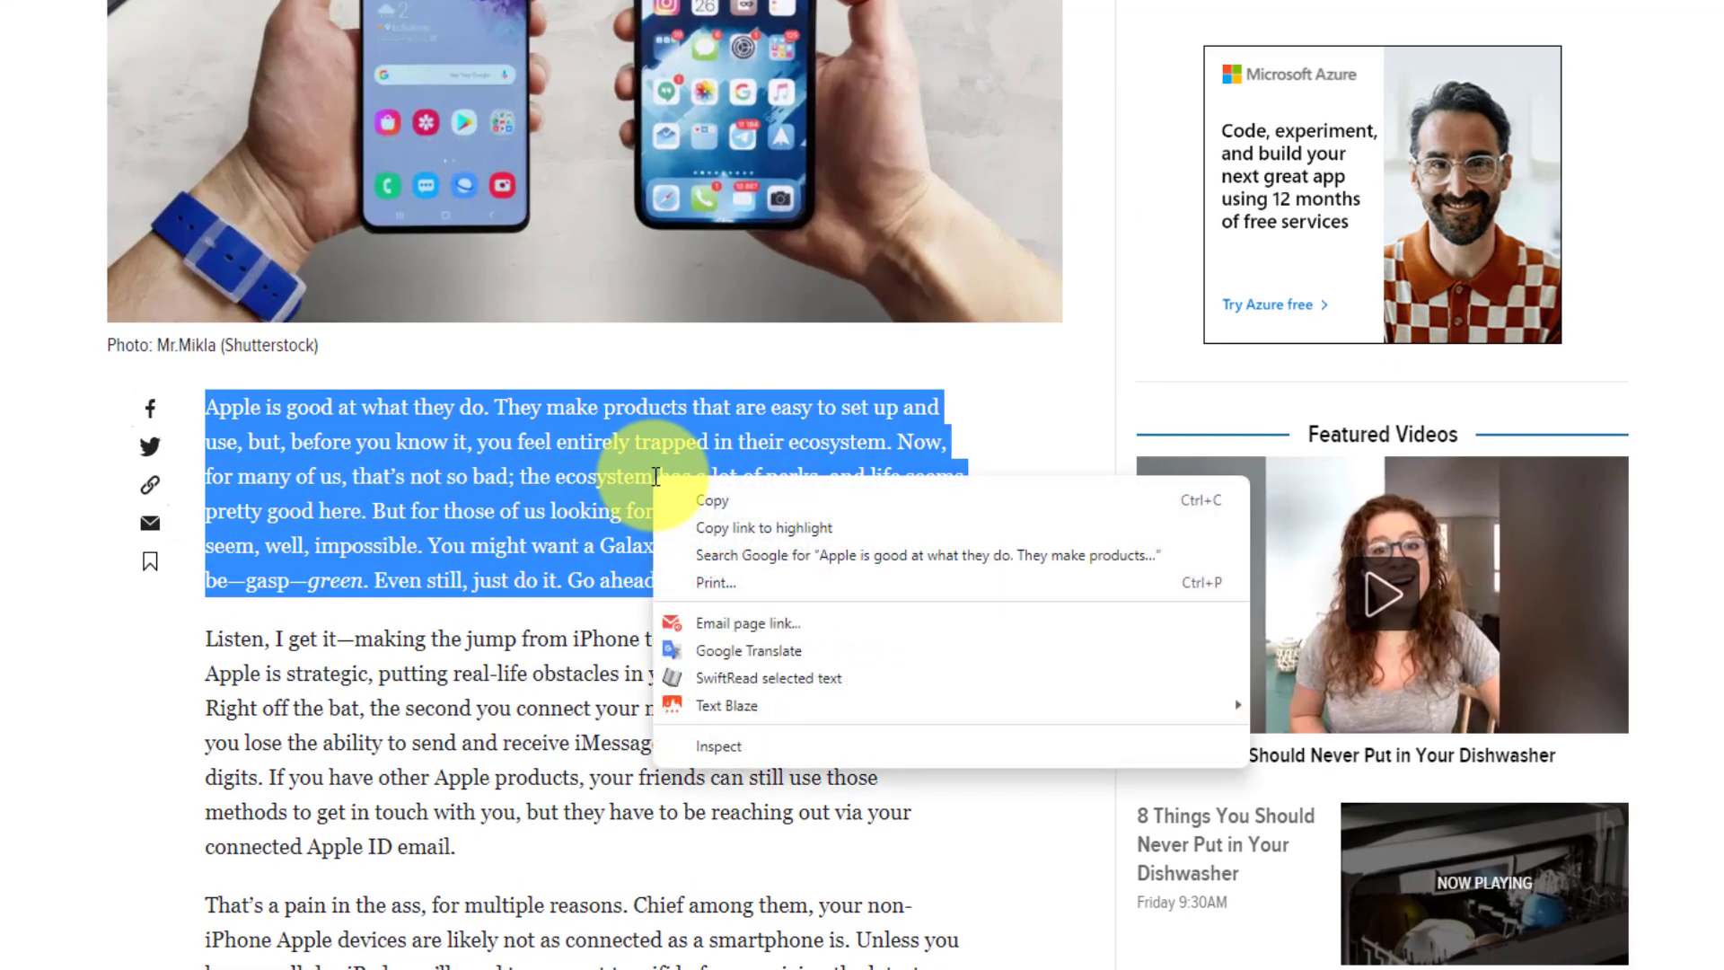
Step: Speed-read the selected paragraph in SwiftRead at 400 words per minute
click(773, 679)
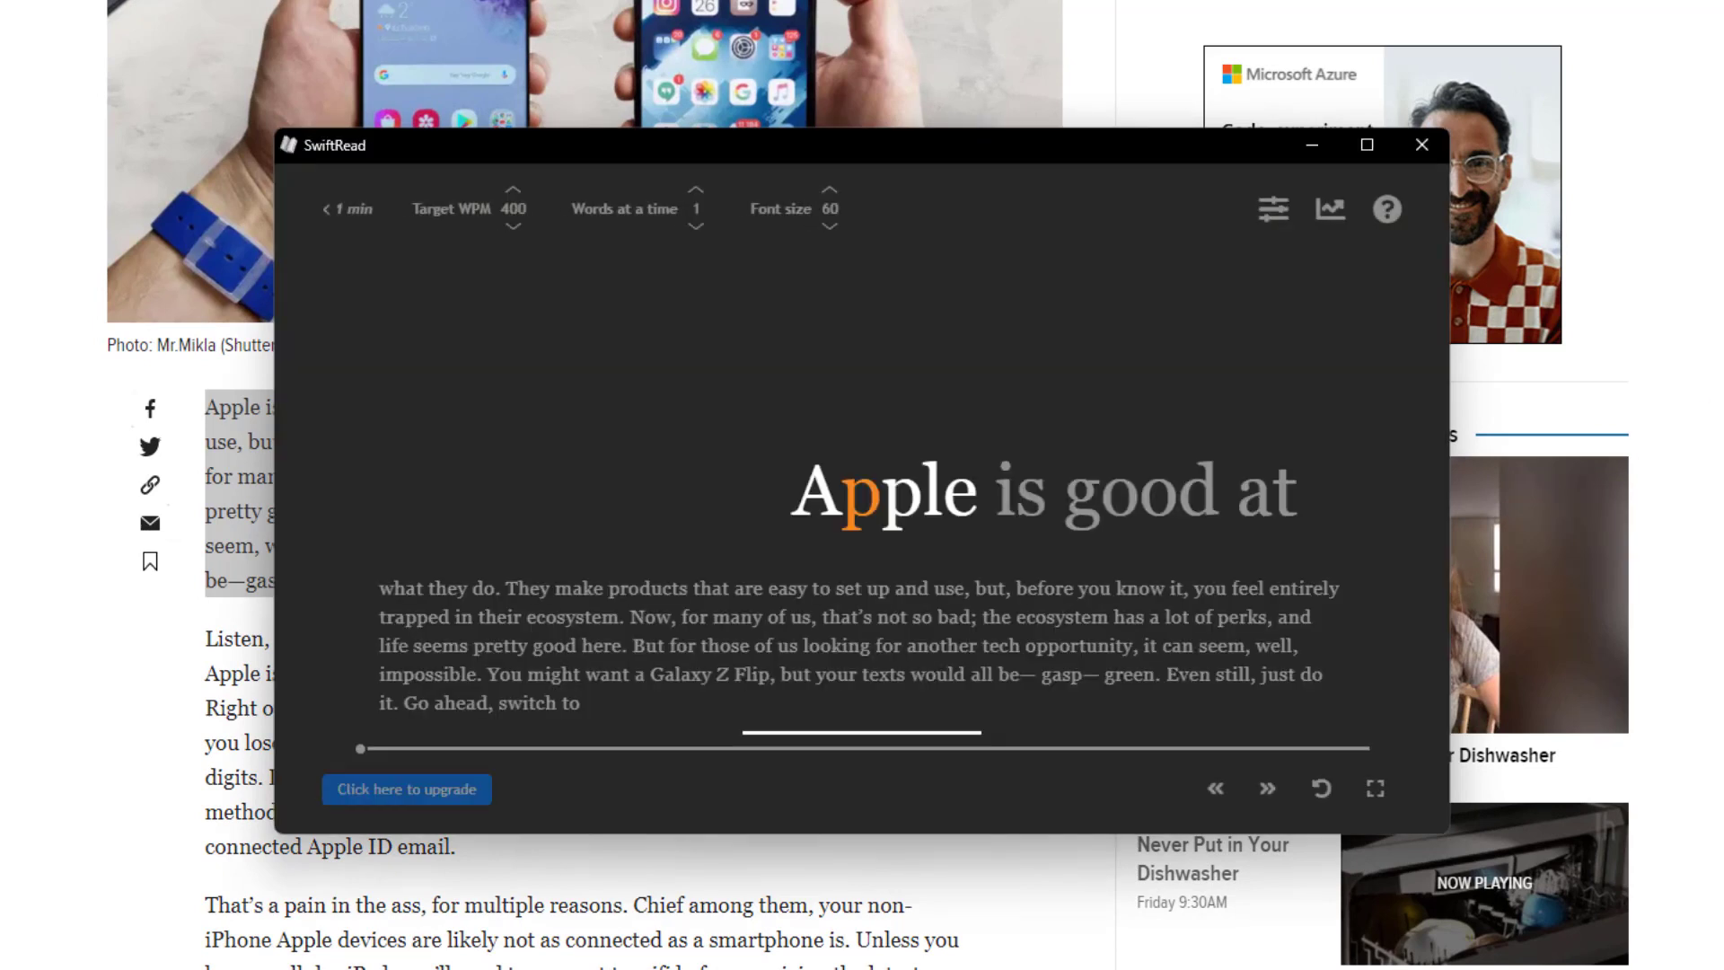
key(space)
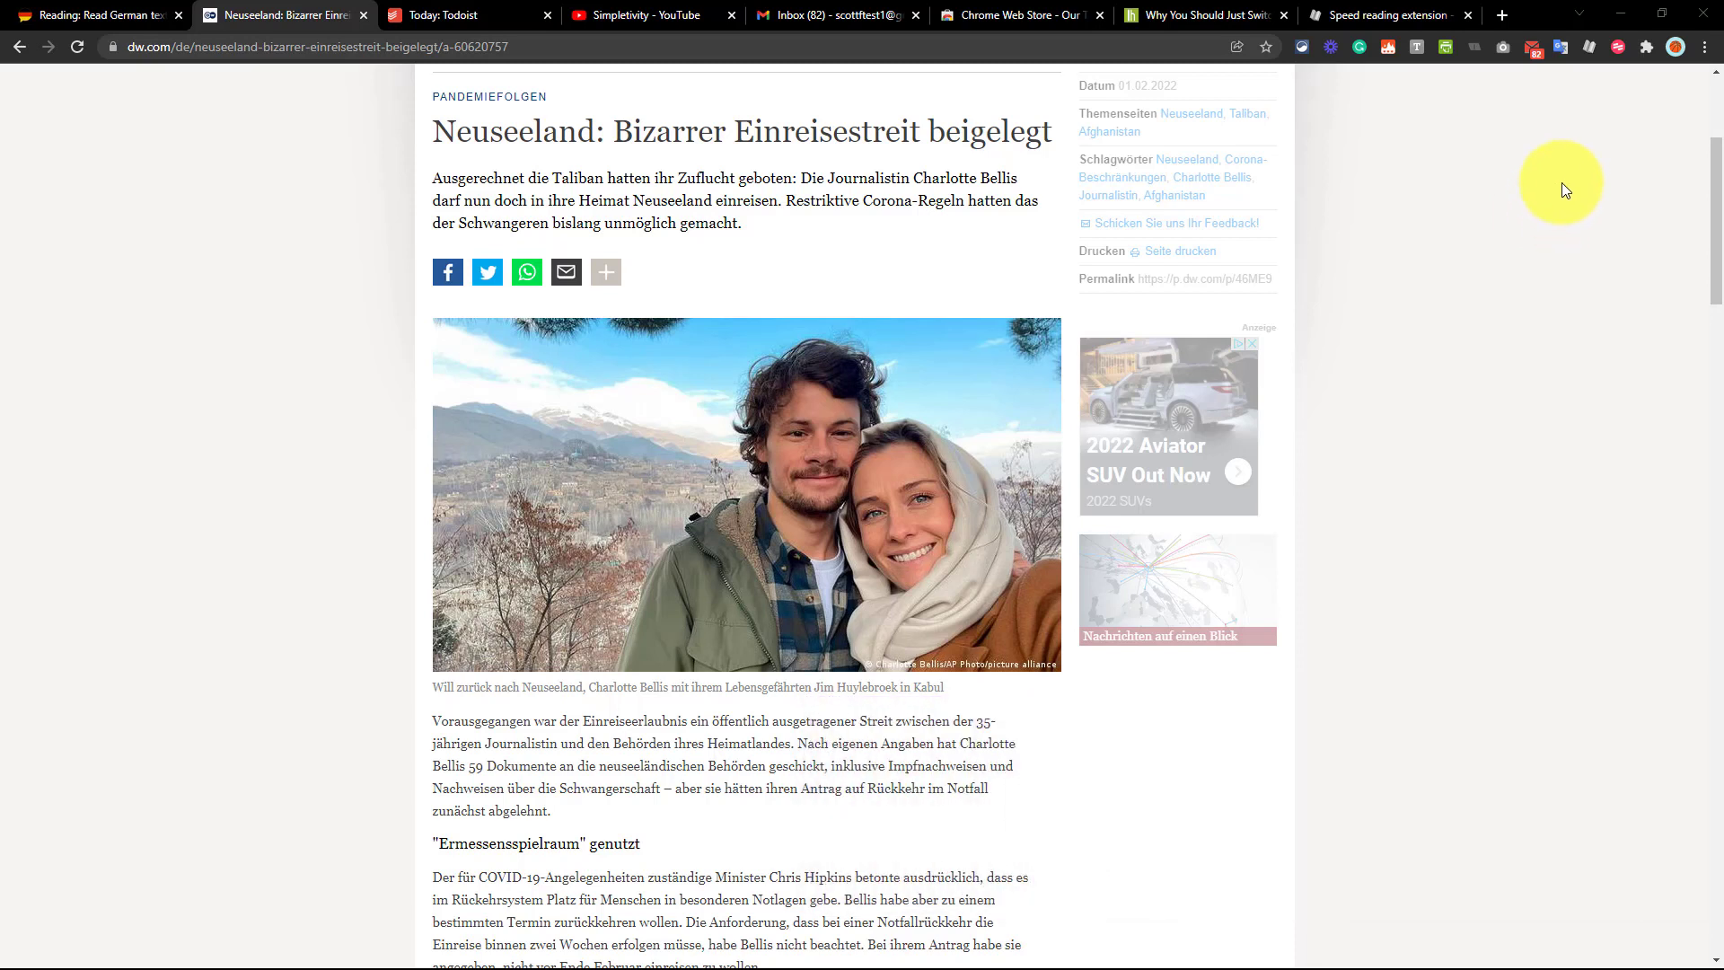
Step: Open the Google Translate popup on the German dw.com article, then dismiss it
click(1563, 51)
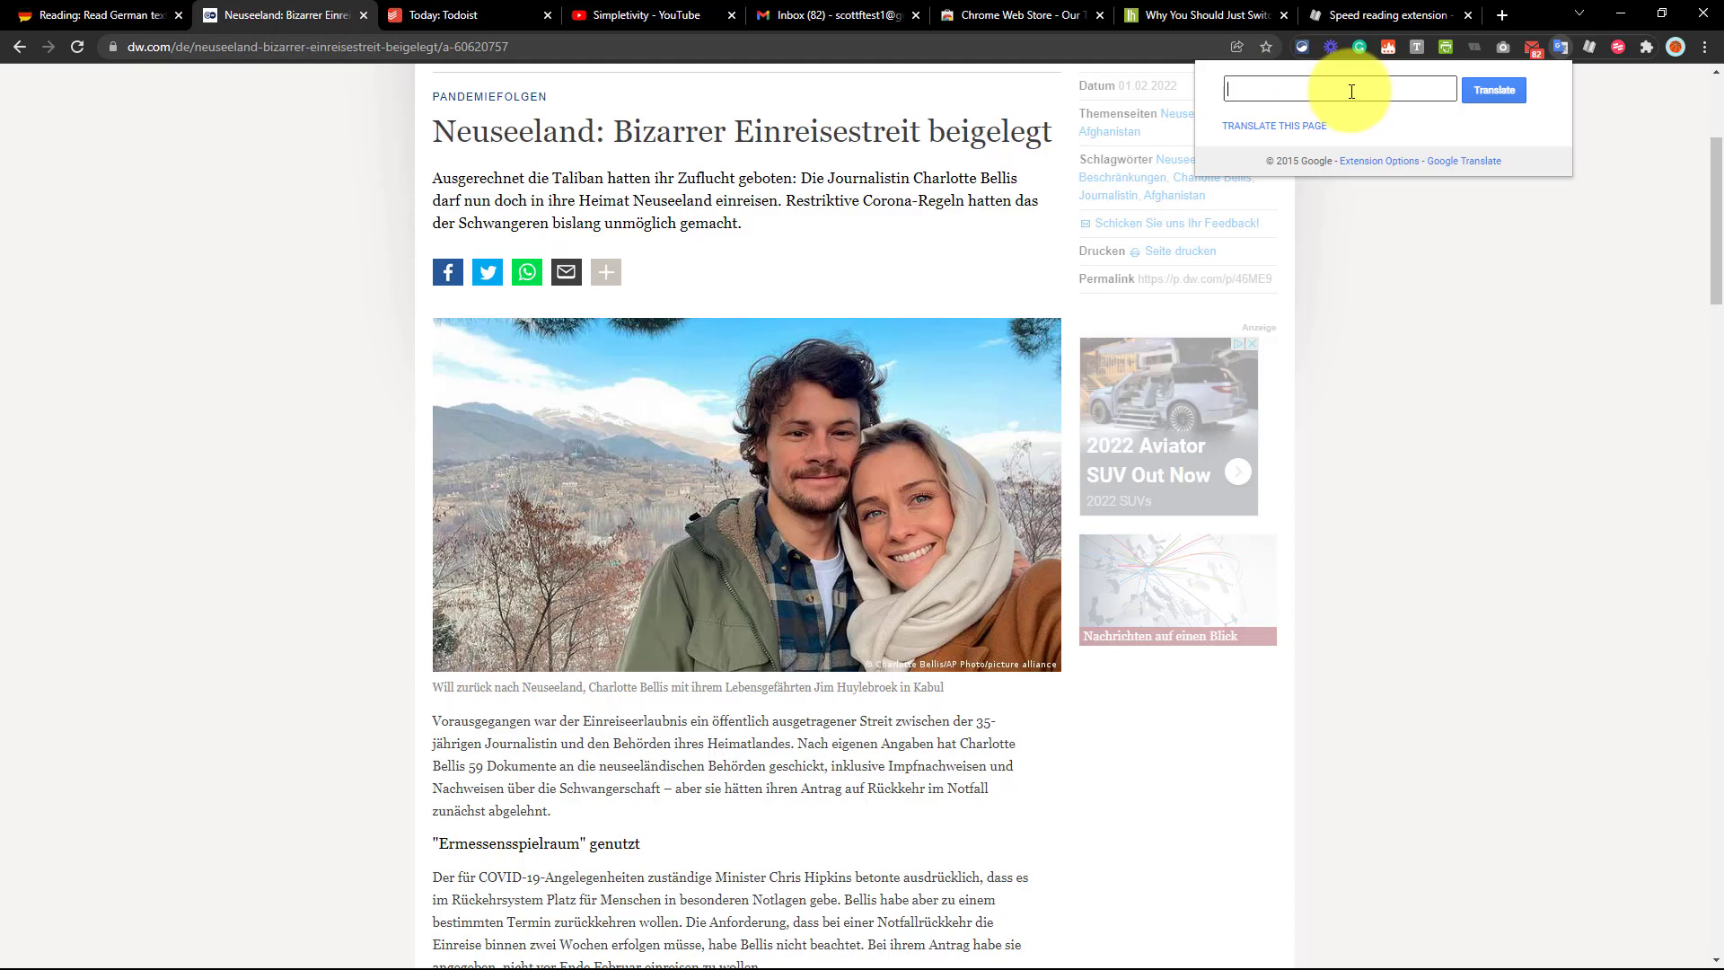
click(1425, 306)
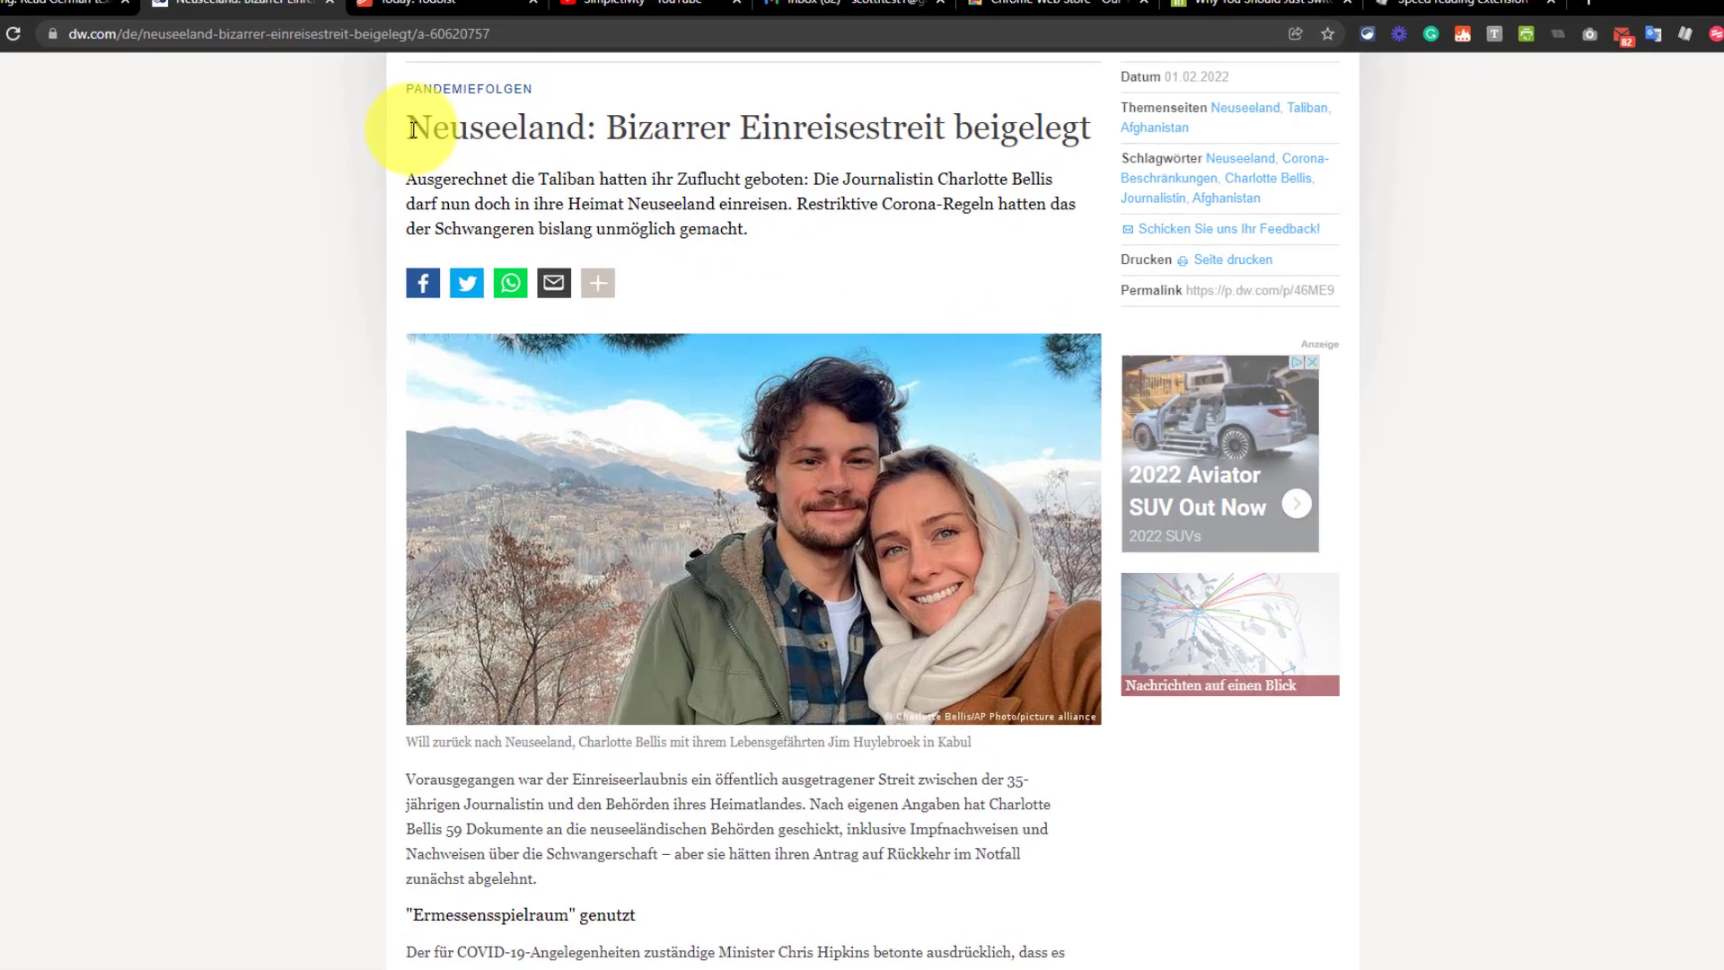
Step: Translate the headline 'Neuseeland: Bizarrer Einreisestreit beigelegt' into English, then close the popup
drag(437, 131, 1182, 124)
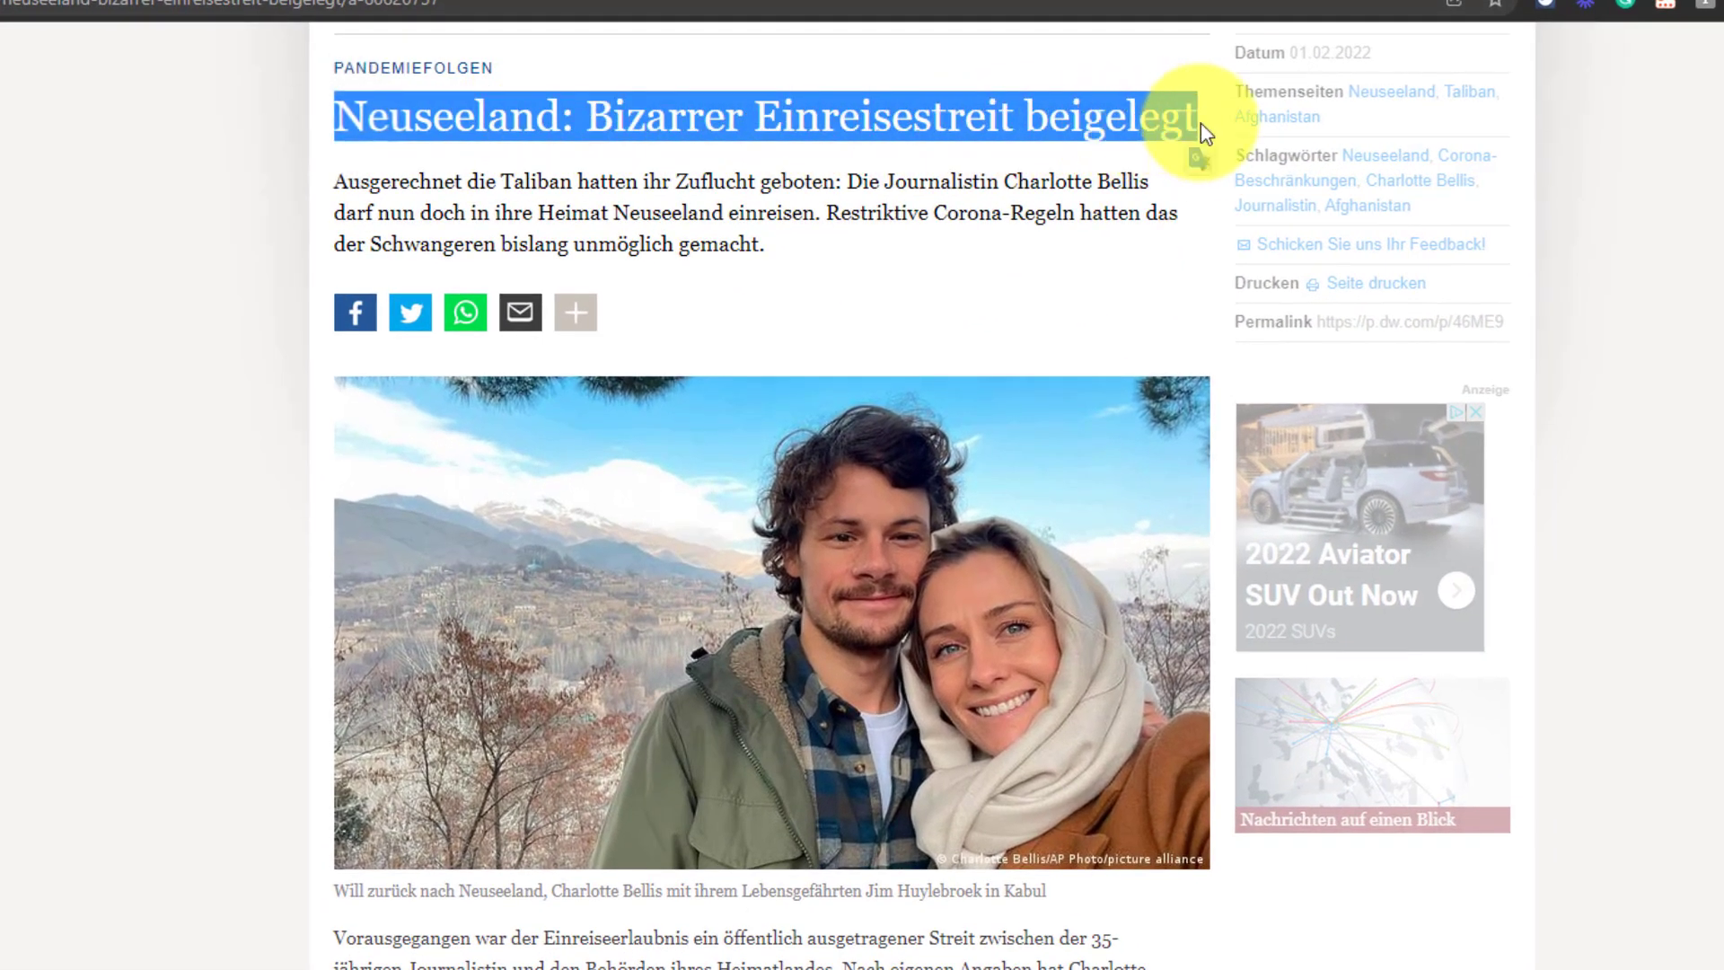
click(1204, 172)
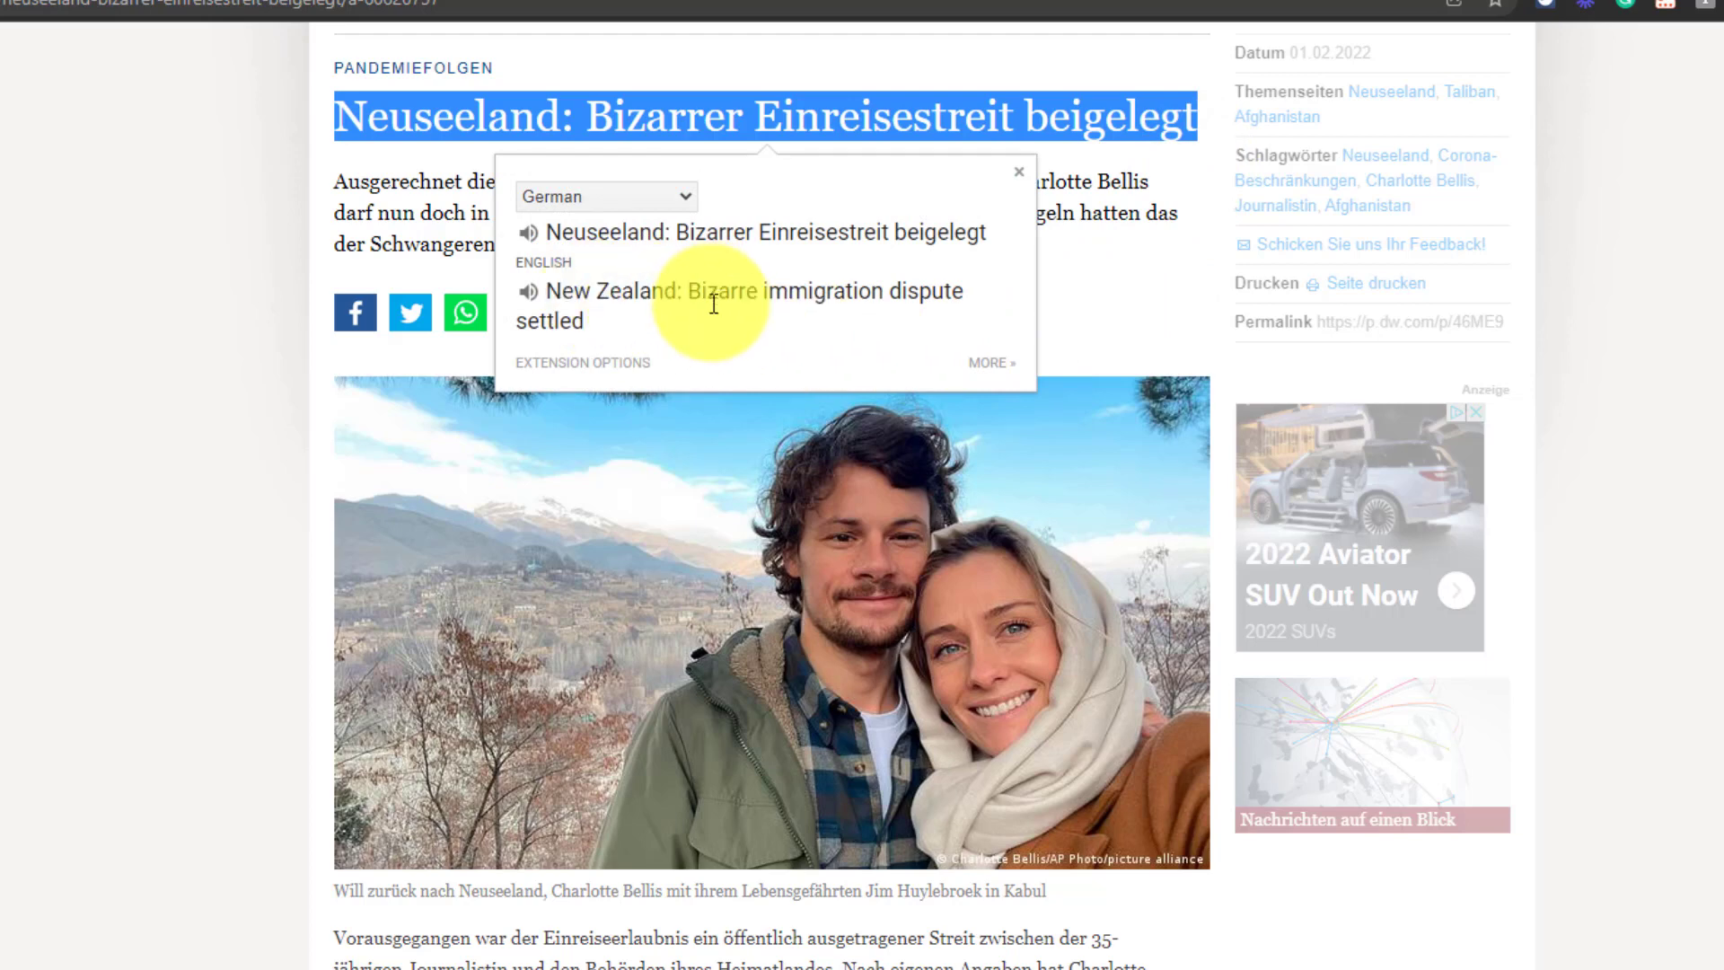
click(273, 246)
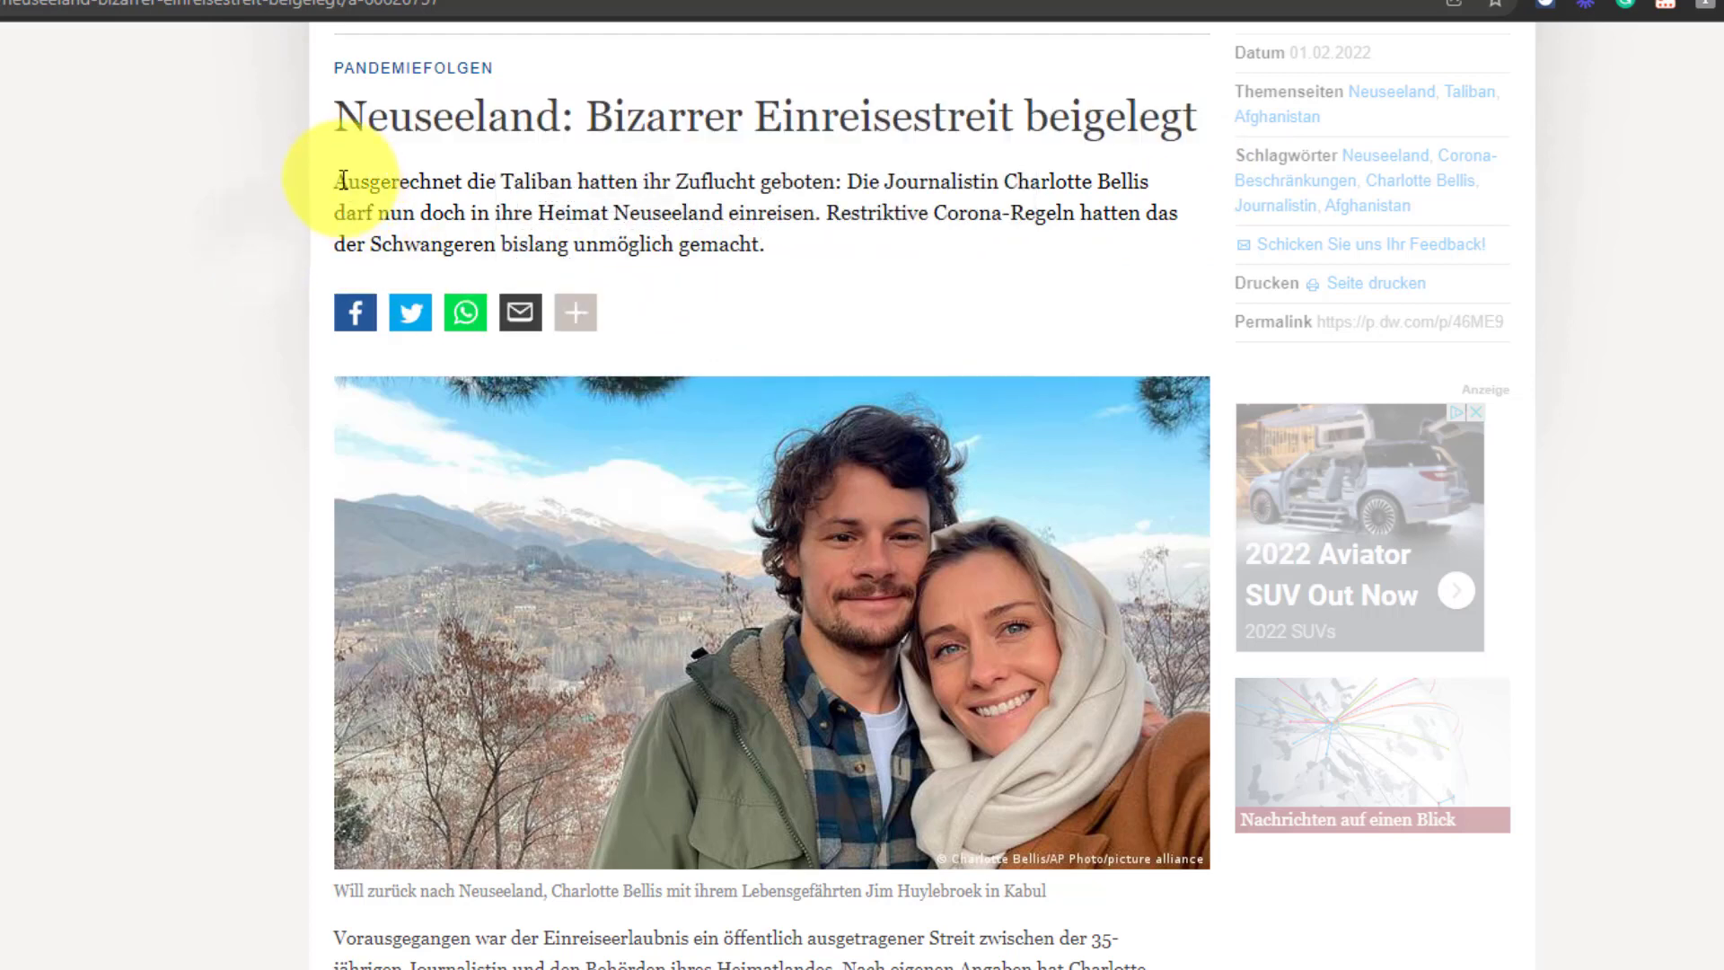
Step: Translate the article's lead paragraph into English, then close the popup
drag(341, 178, 827, 252)
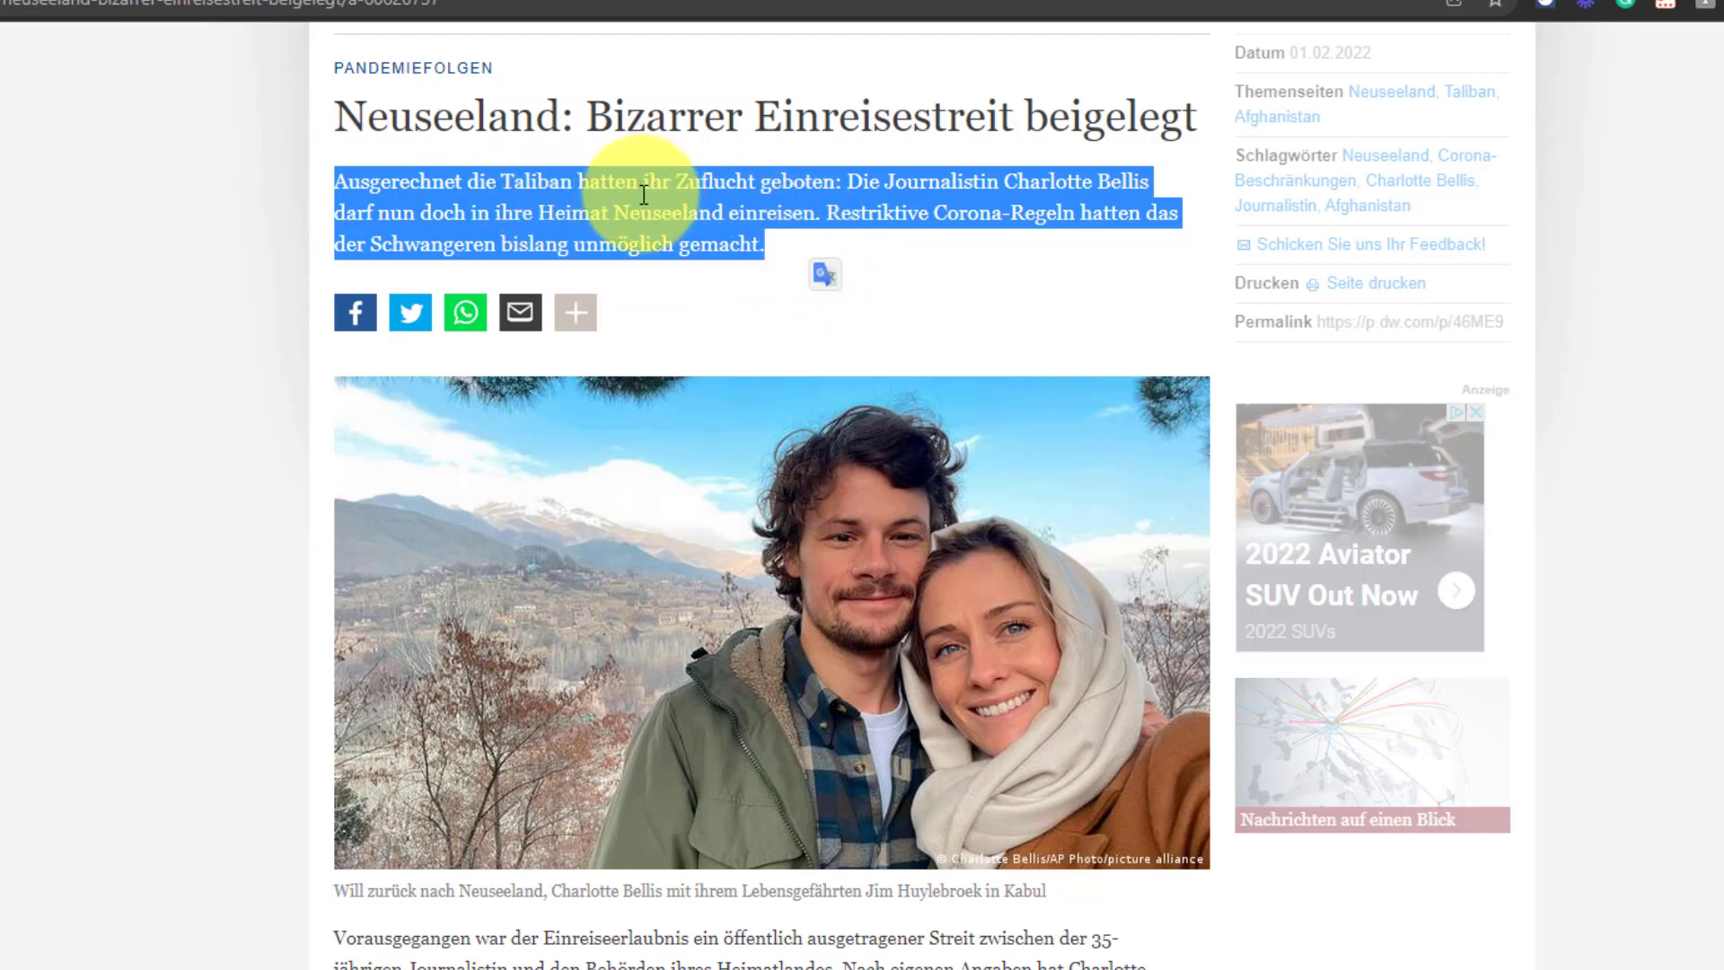
click(824, 278)
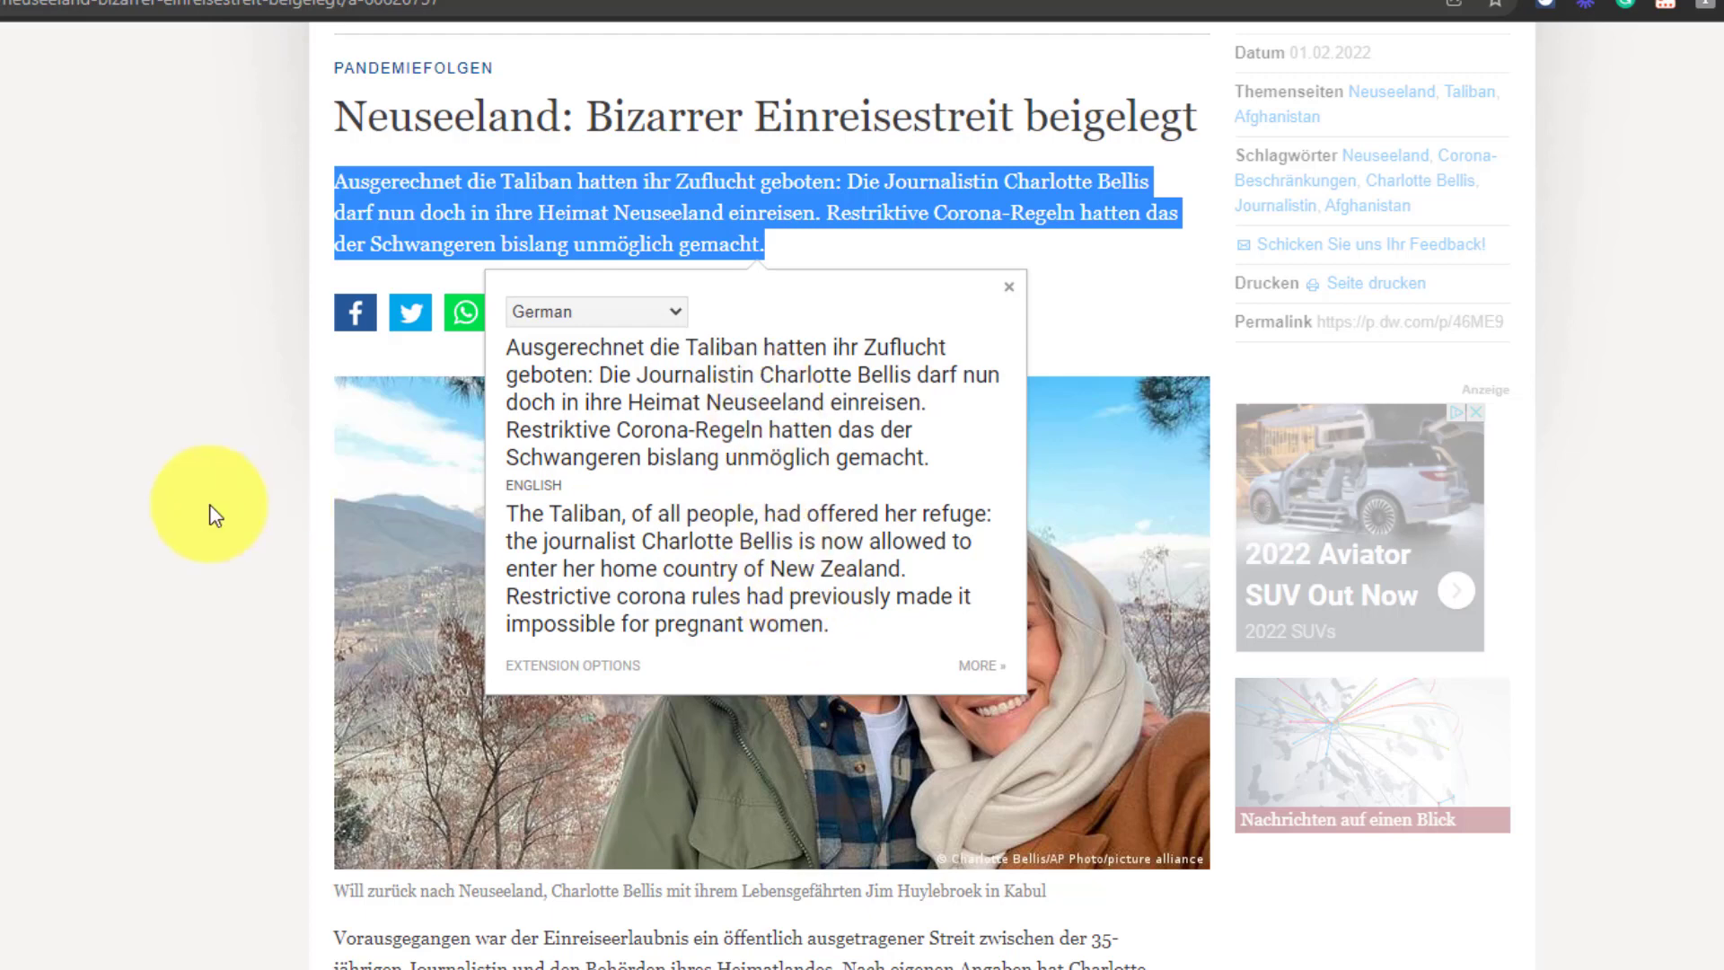
click(212, 513)
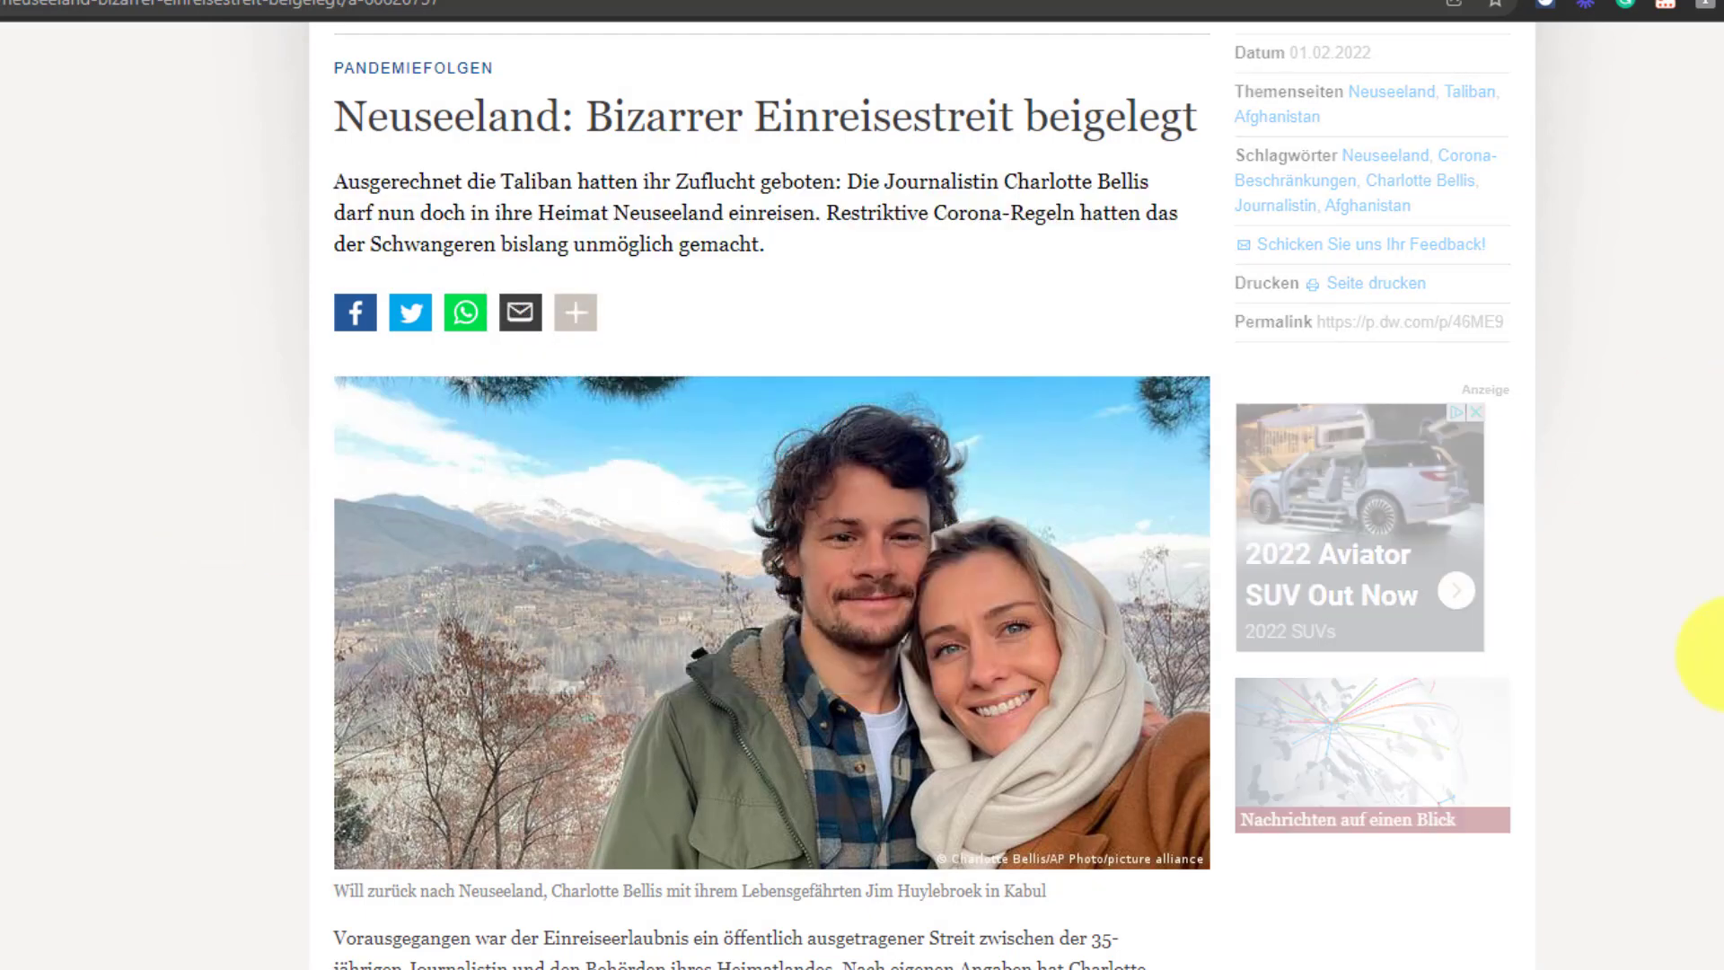